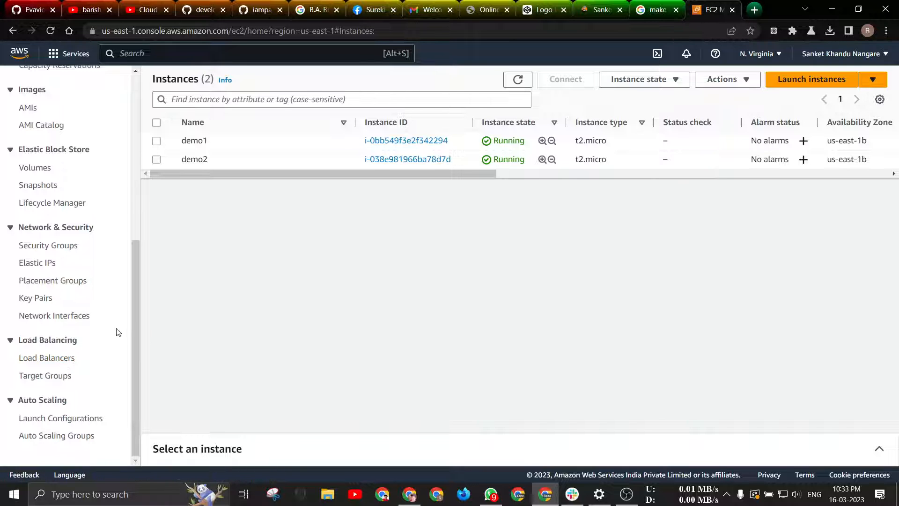
pyautogui.scroll(6, 112, 344)
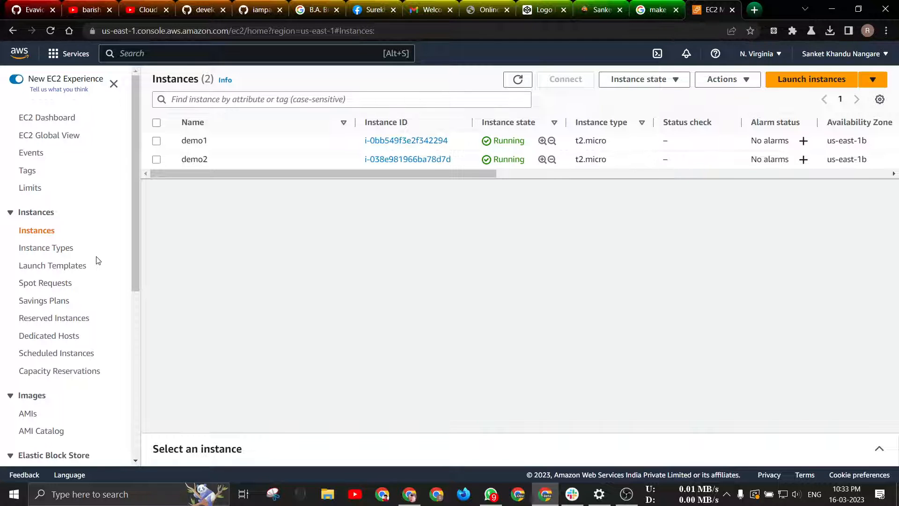
pyautogui.scroll(-5, 94, 255)
pyautogui.scroll(5, 93, 255)
pyautogui.scroll(-6, 91, 258)
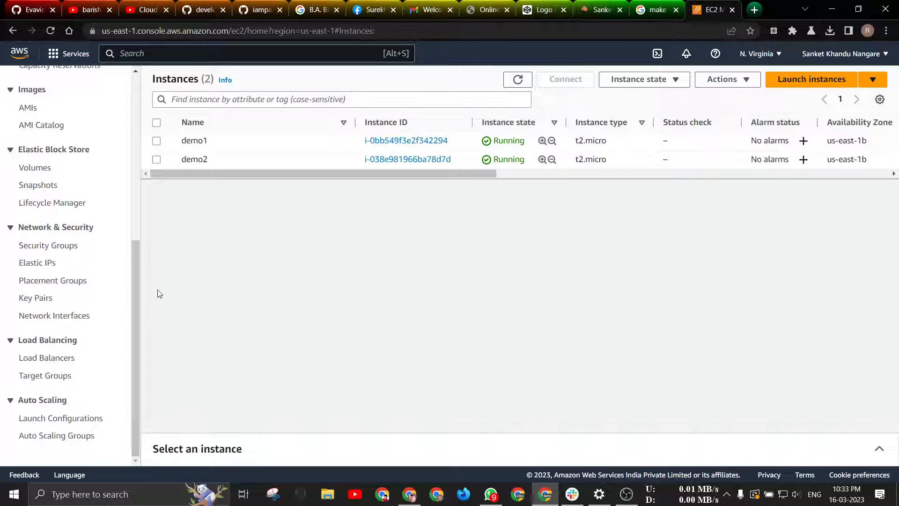
pyautogui.scroll(5, 126, 310)
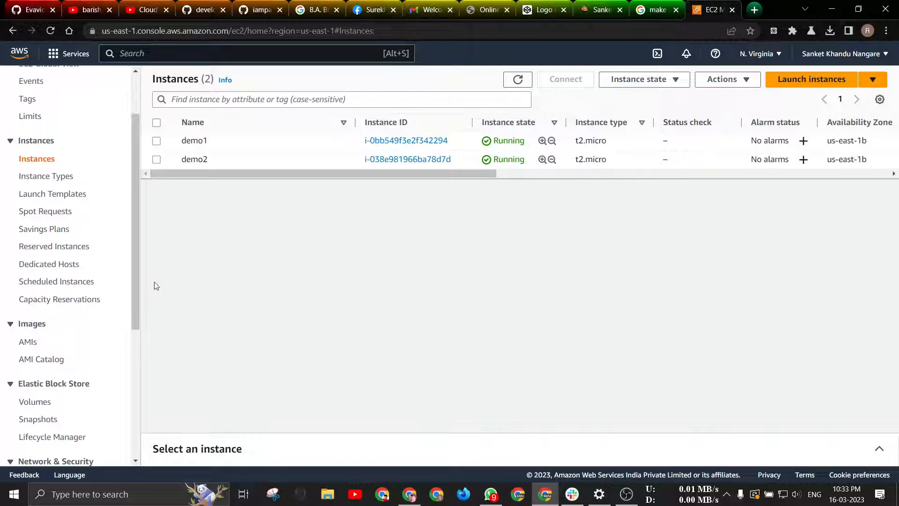
pyautogui.scroll(-5, 104, 323)
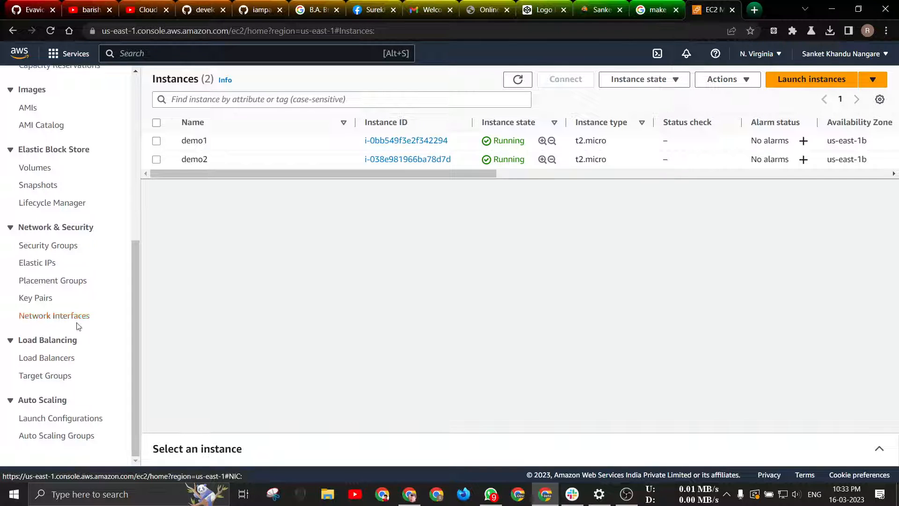
# Go to the EC2 launch templates and start creating a new launch template
pyautogui.scroll(6, 66, 293)
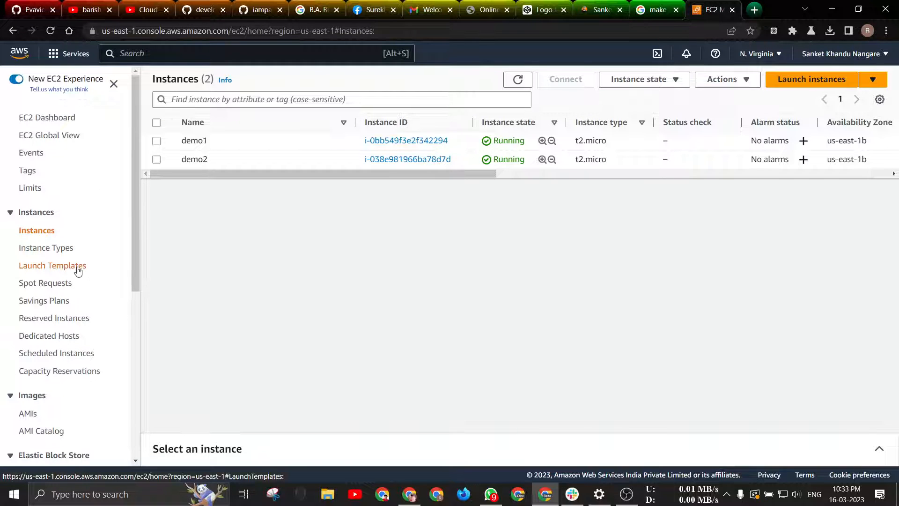
pyautogui.click(78, 267)
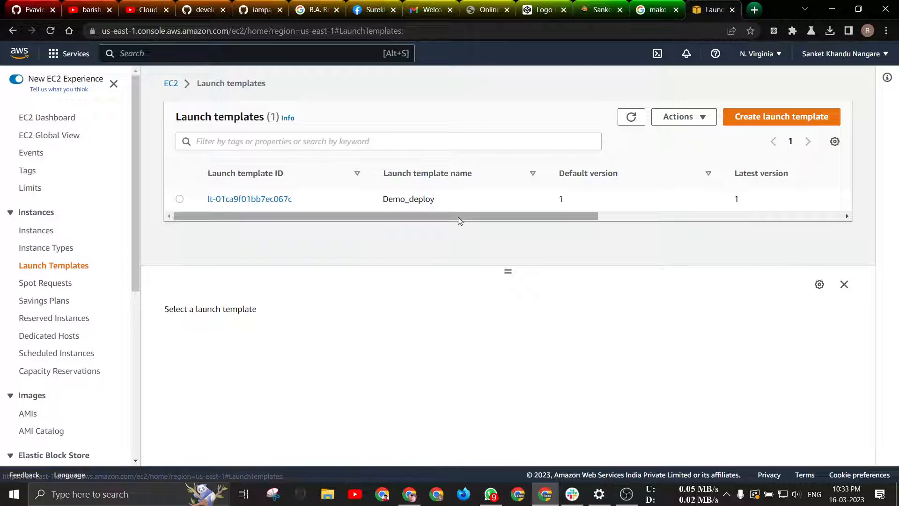
pyautogui.click(755, 120)
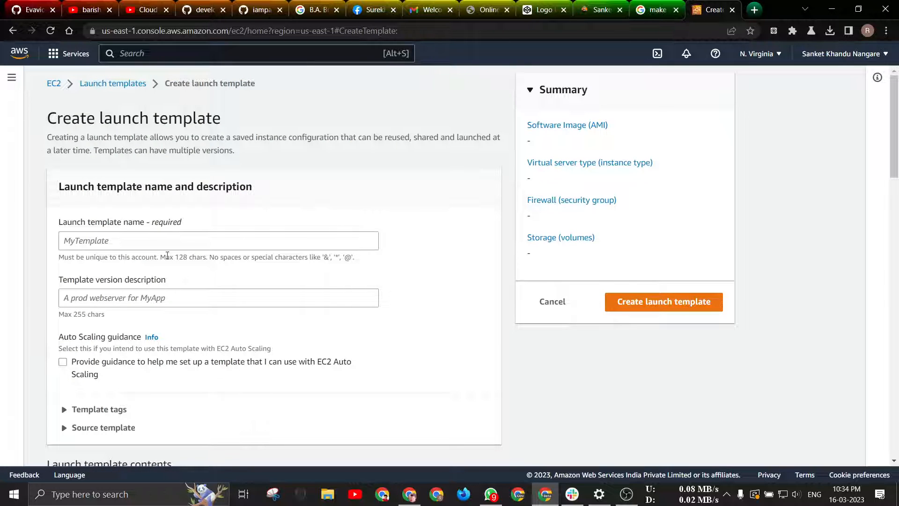
# Name the launch template demo_youtube and leave the template version description empty
pyautogui.click(156, 238)
pyautogui.write('d')
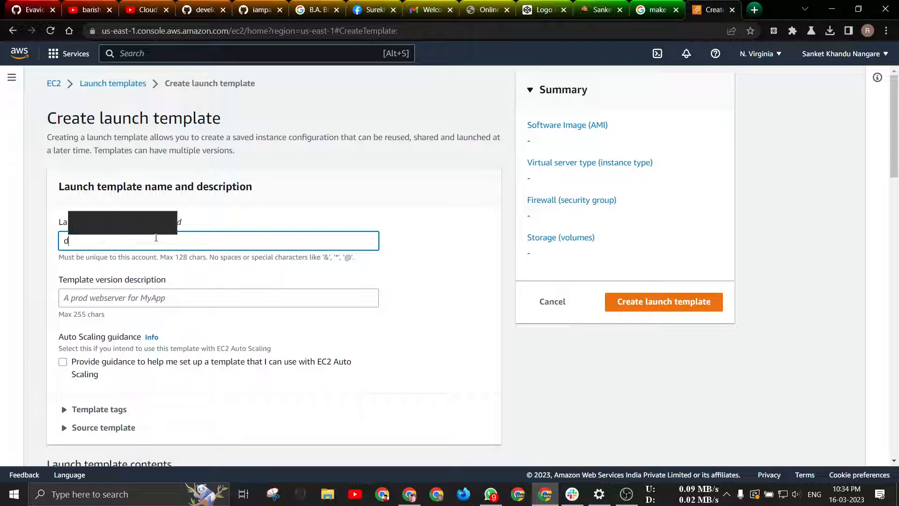
pyautogui.write('emo_youtube')
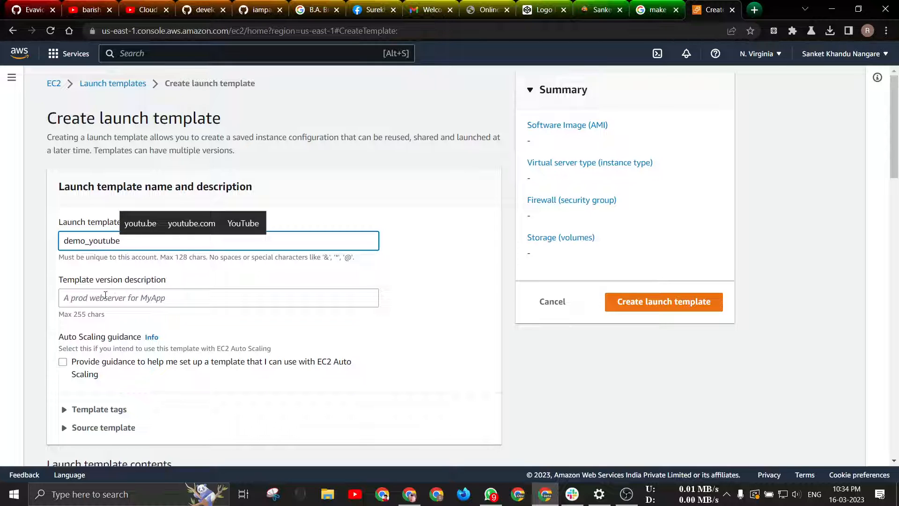
pyautogui.click(122, 290)
pyautogui.click(214, 314)
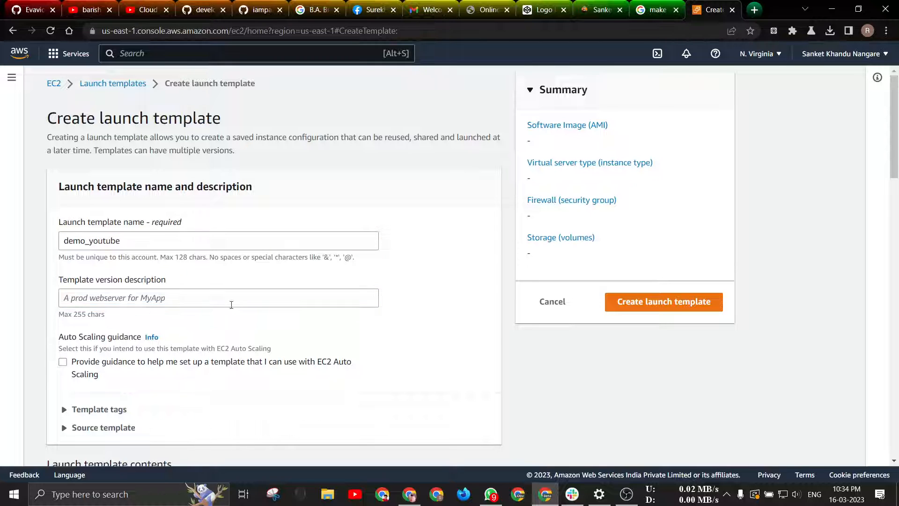
# Expand the template tags and source template sections and view the existing templates offered as a source, without choosing one
pyautogui.scroll(-5, 246, 302)
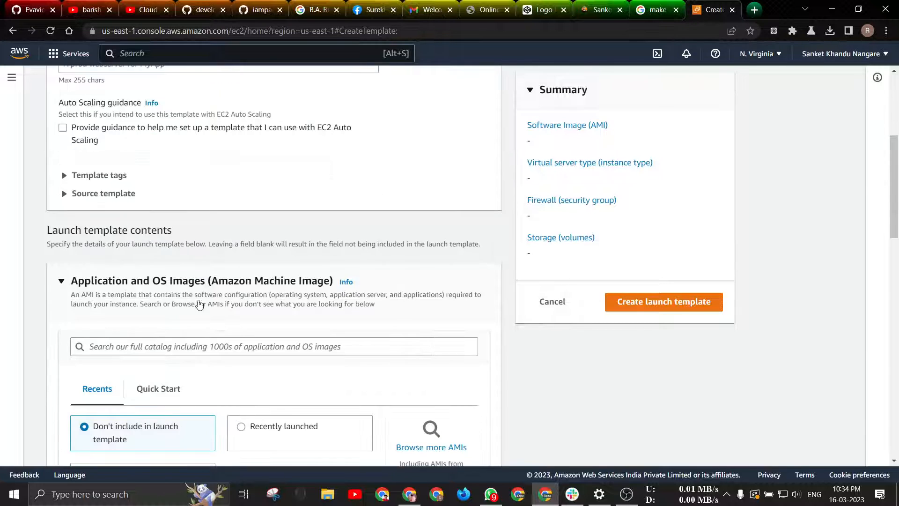
pyautogui.click(113, 180)
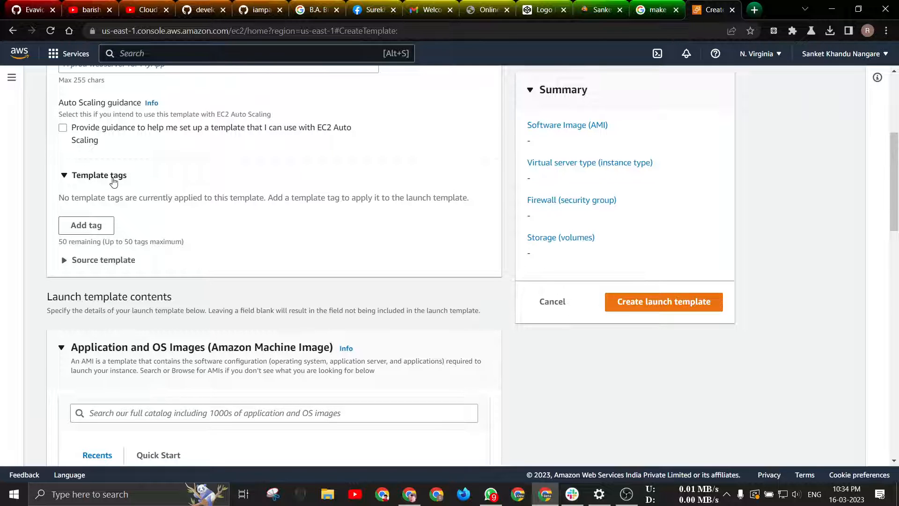
pyautogui.click(104, 261)
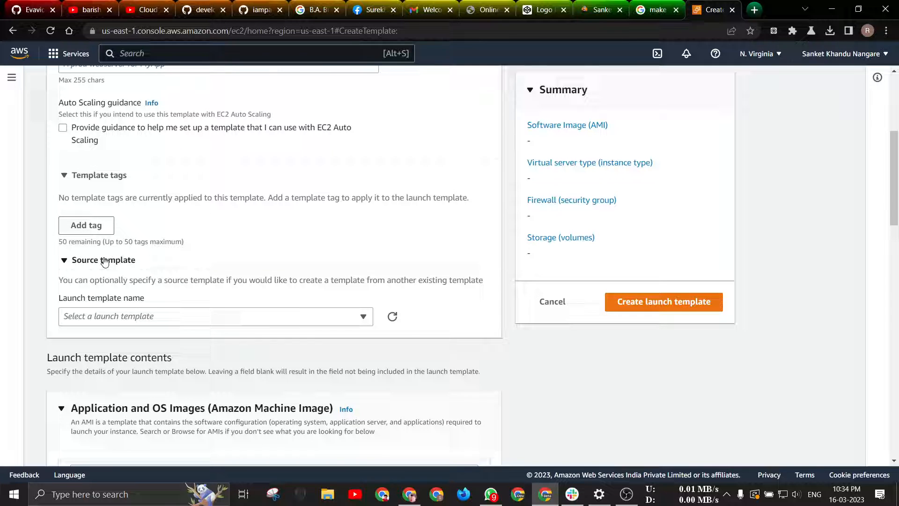
pyautogui.click(145, 318)
pyautogui.click(145, 318)
pyautogui.click(145, 317)
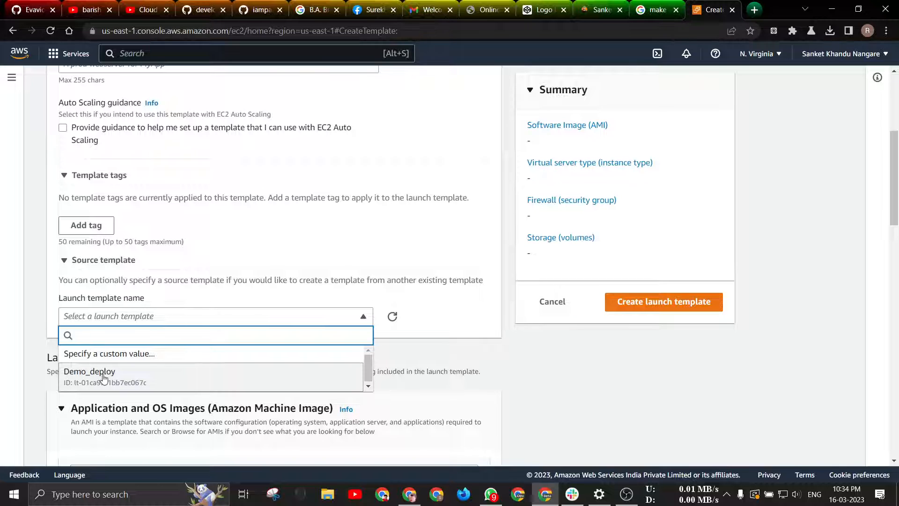
pyautogui.click(54, 309)
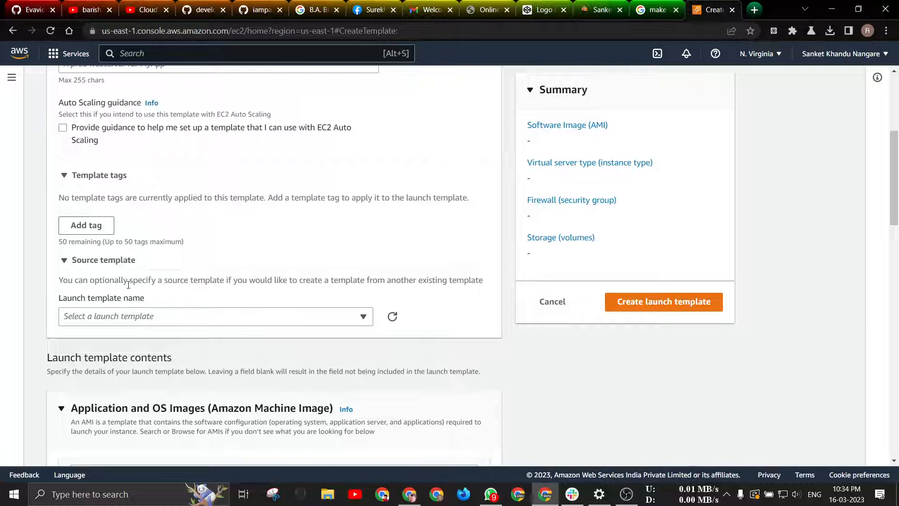
# Look through the Quick Start operating systems for the template's machine image and choose Amazon Linux
pyautogui.scroll(-5, 130, 281)
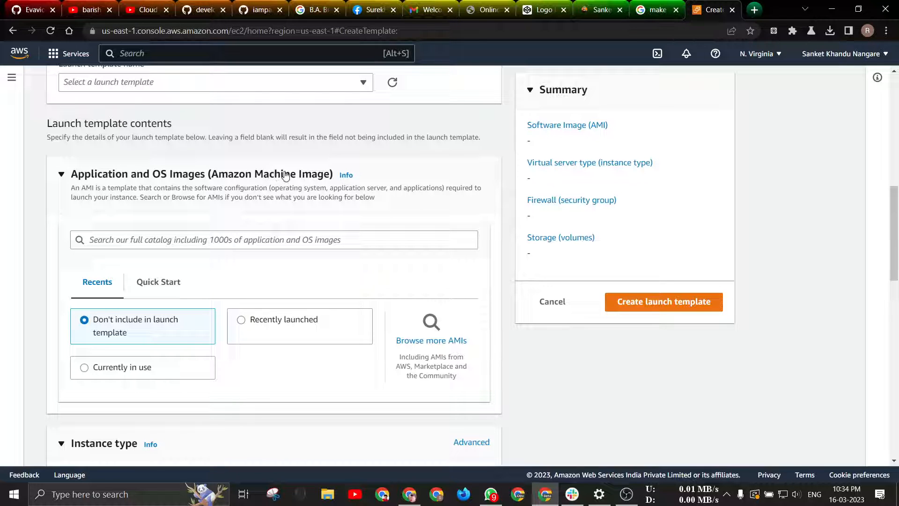
pyautogui.click(150, 286)
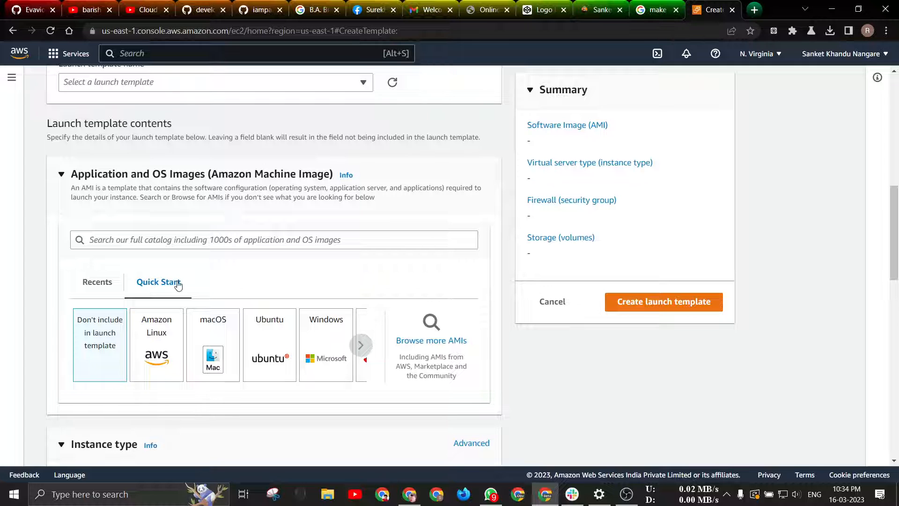
pyautogui.scroll(-10, 287, 373)
pyautogui.scroll(10, 310, 363)
pyautogui.click(358, 345)
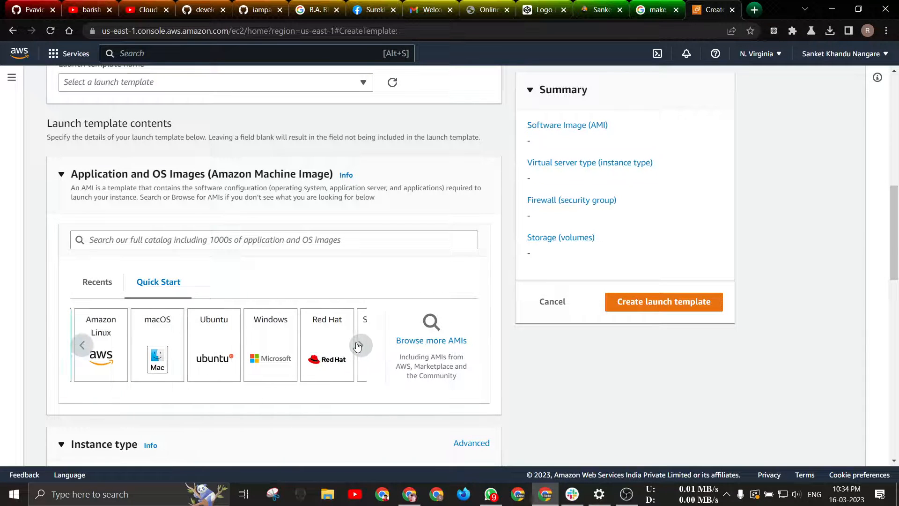
pyautogui.click(358, 346)
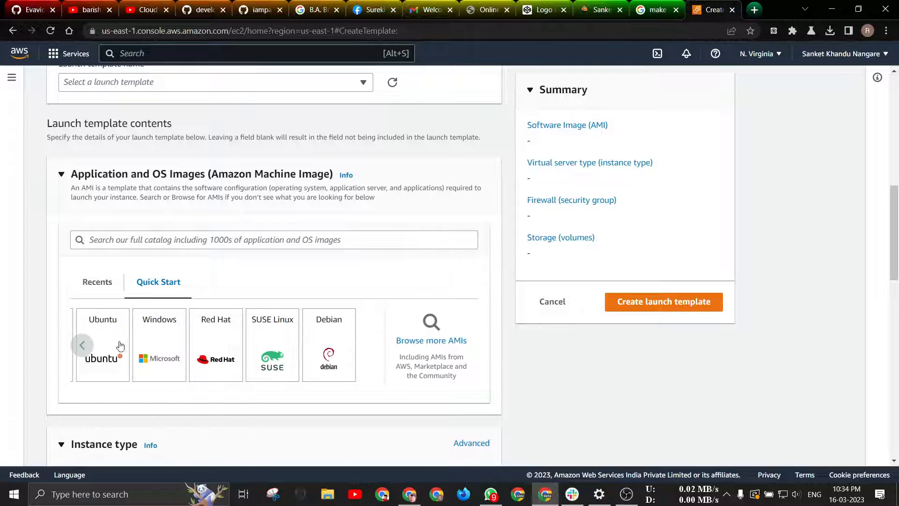
pyautogui.click(81, 346)
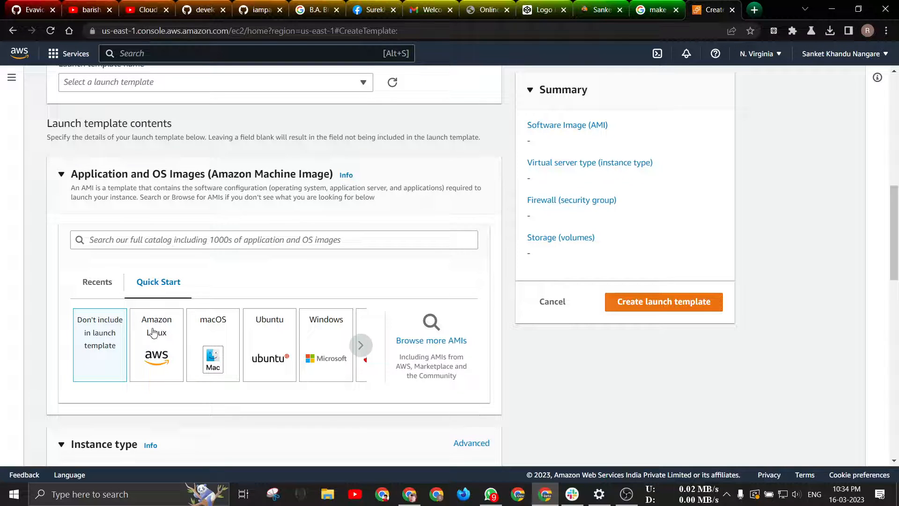
pyautogui.click(159, 330)
# View the available Amazon Linux machine images and architecture options without changing the selection
pyautogui.scroll(-5, 305, 257)
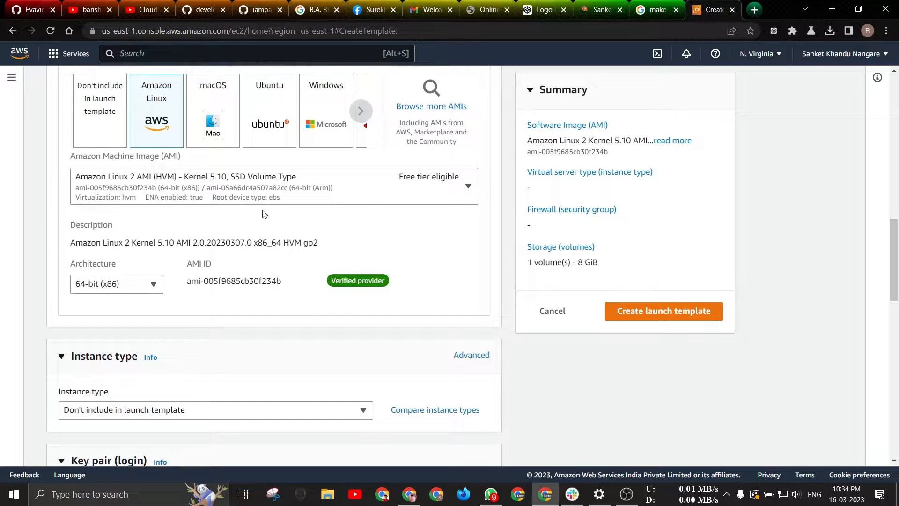
pyautogui.click(146, 186)
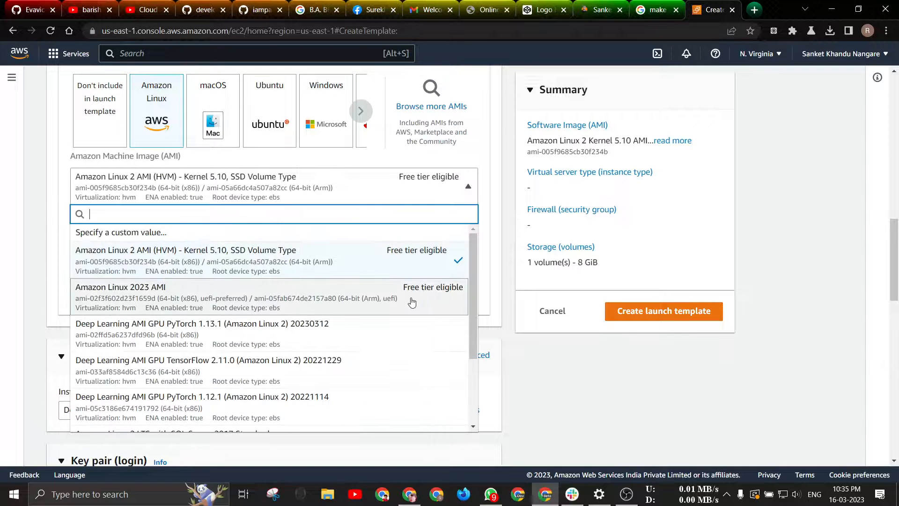
pyautogui.click(511, 329)
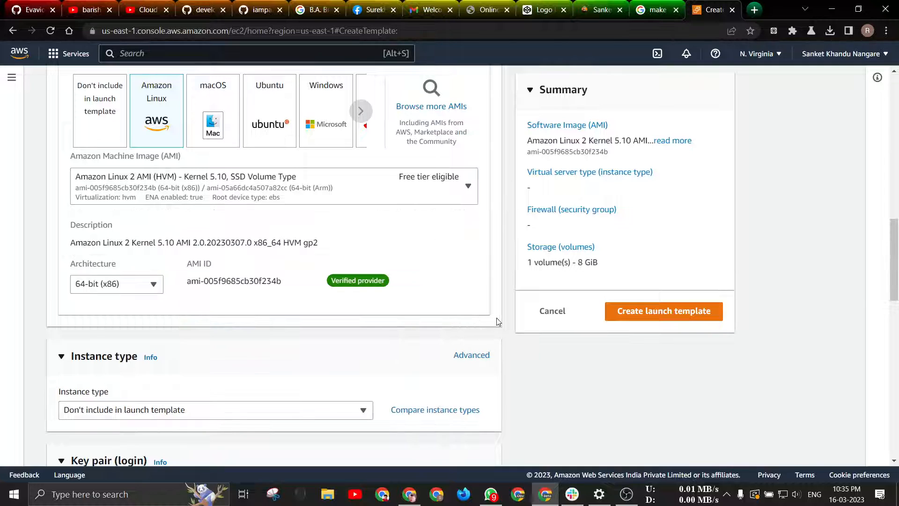
pyautogui.click(134, 284)
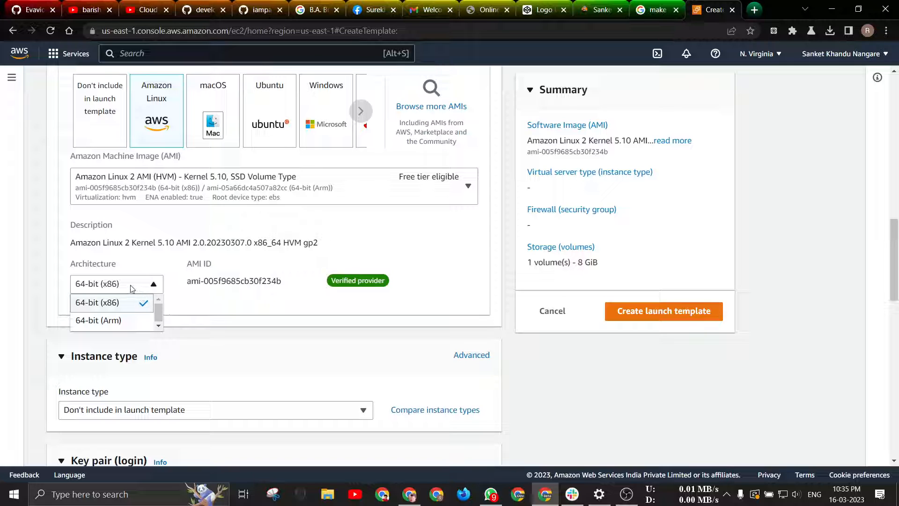
pyautogui.click(150, 270)
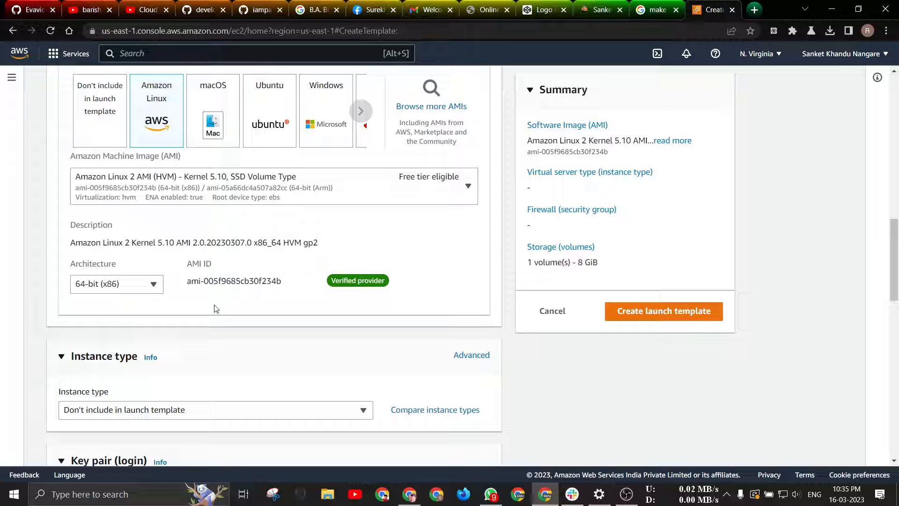
# Set the template's instance type to t2.micro and its login key pair to demo_youtube
pyautogui.scroll(-5, 214, 308)
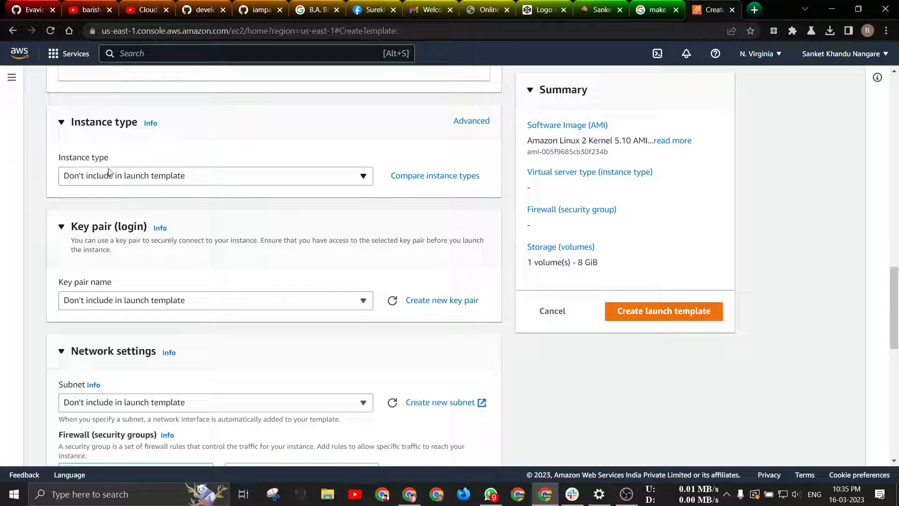
pyautogui.click(195, 182)
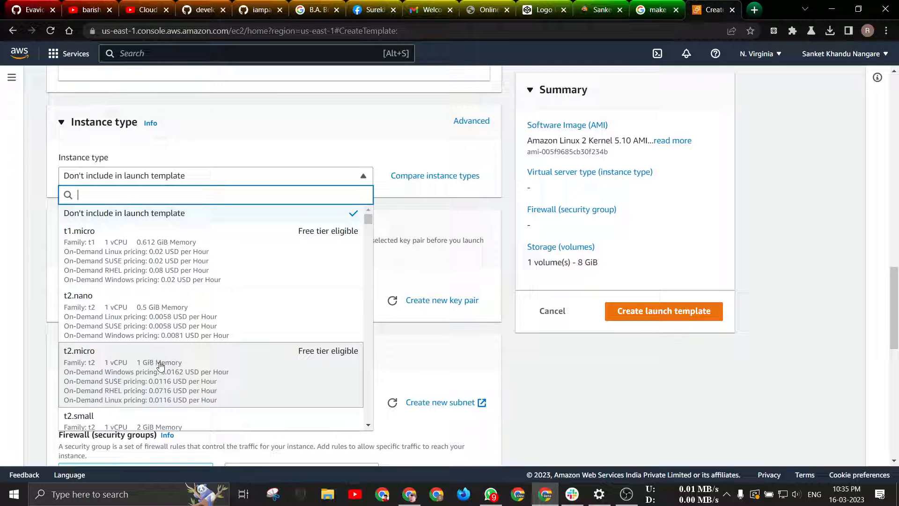
pyautogui.click(99, 361)
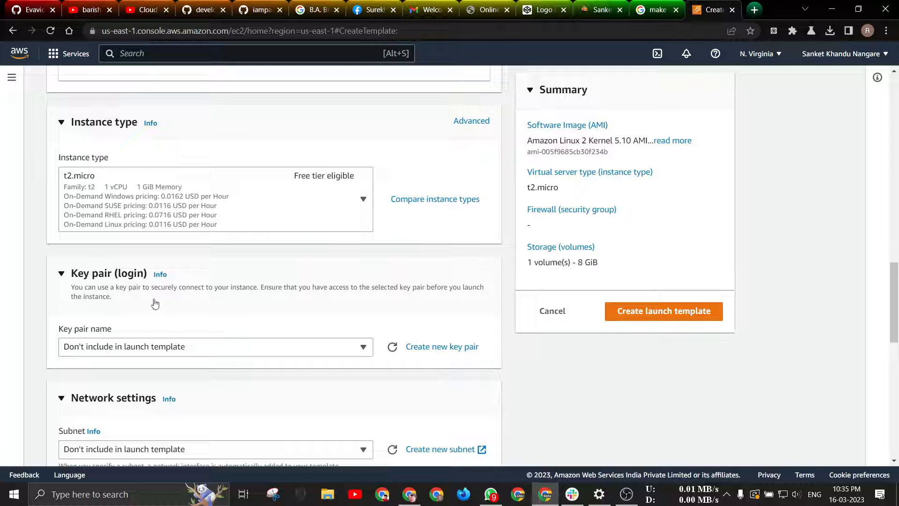
pyautogui.click(203, 348)
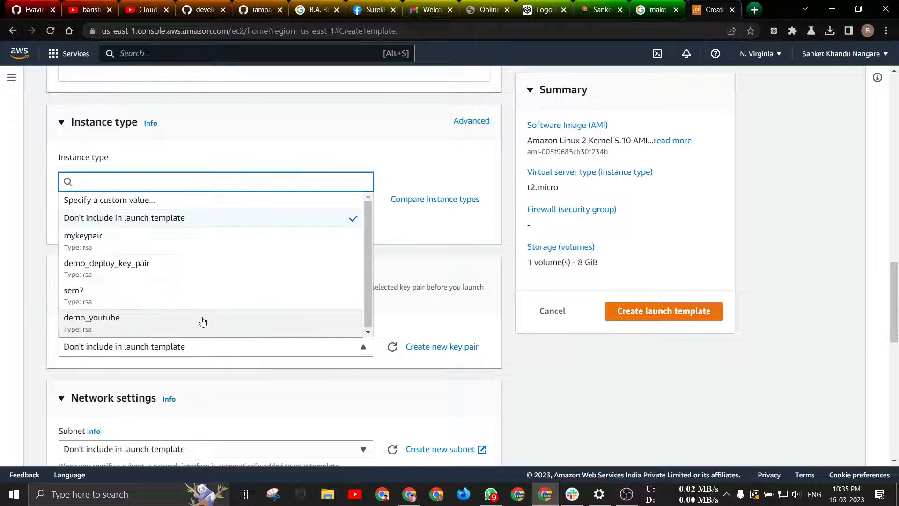
pyautogui.click(121, 318)
# Look through the available subnets in the network settings without choosing one
pyautogui.scroll(-5, 172, 341)
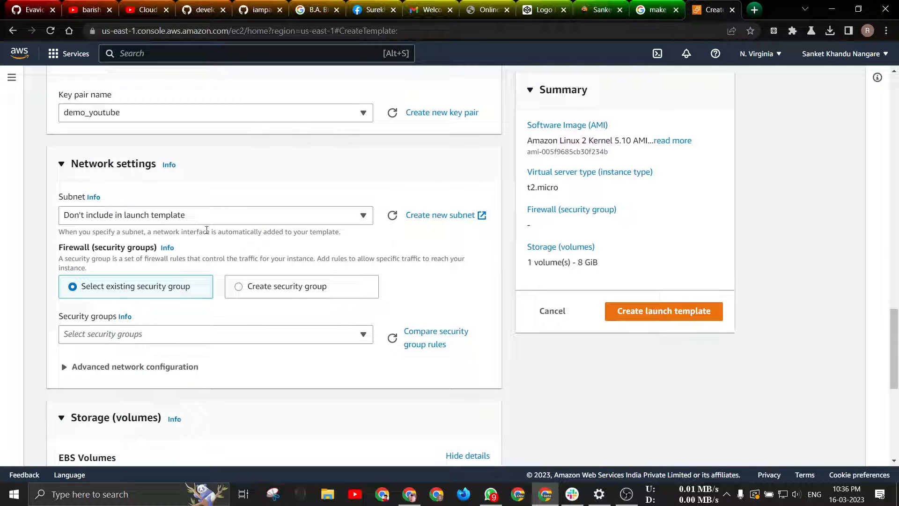
pyautogui.click(206, 222)
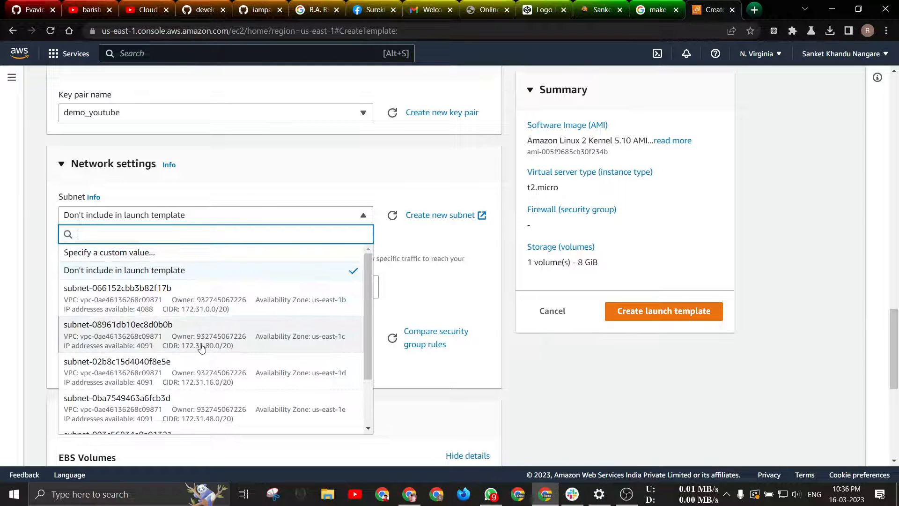
pyautogui.scroll(-1, 242, 319)
pyautogui.scroll(1, 242, 319)
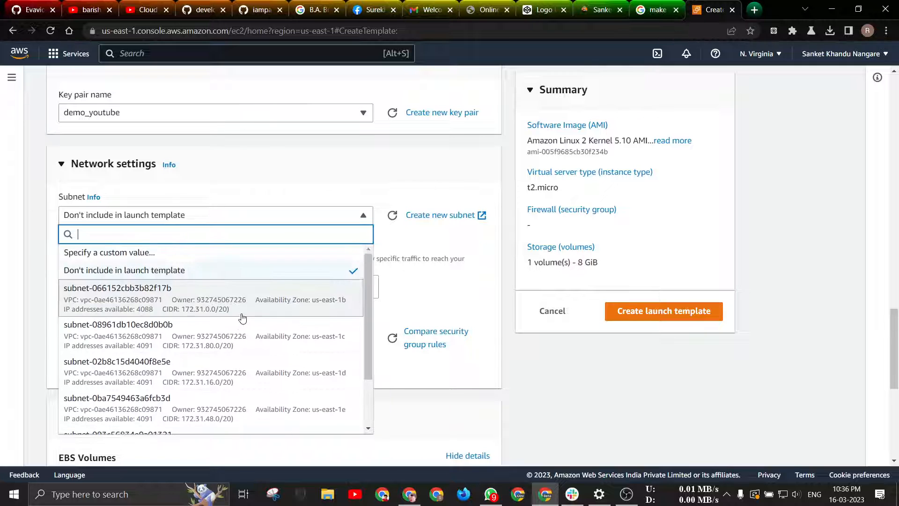
pyautogui.scroll(-1, 242, 318)
pyautogui.scroll(2, 241, 319)
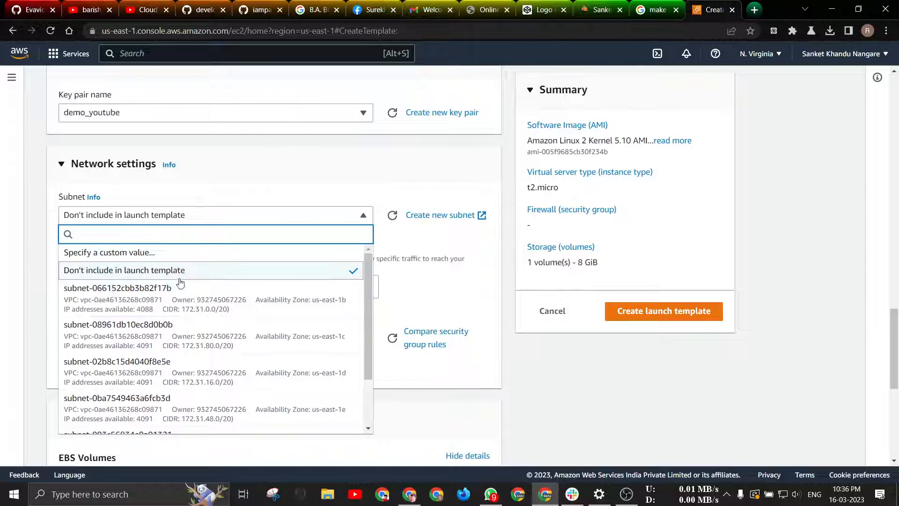
pyautogui.click(413, 287)
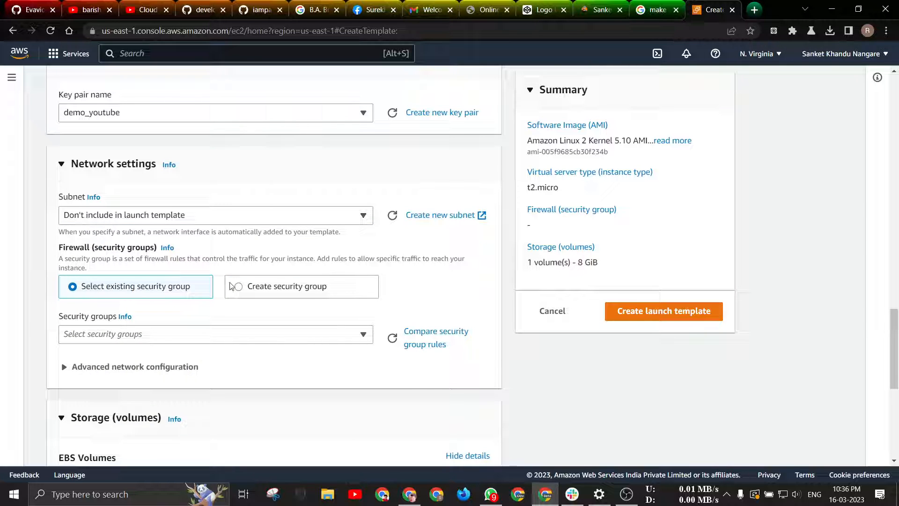
# Assign the existing security group named default to the launch template
pyautogui.click(100, 334)
pyautogui.scroll(-5, 281, 335)
pyautogui.scroll(-2, 221, 182)
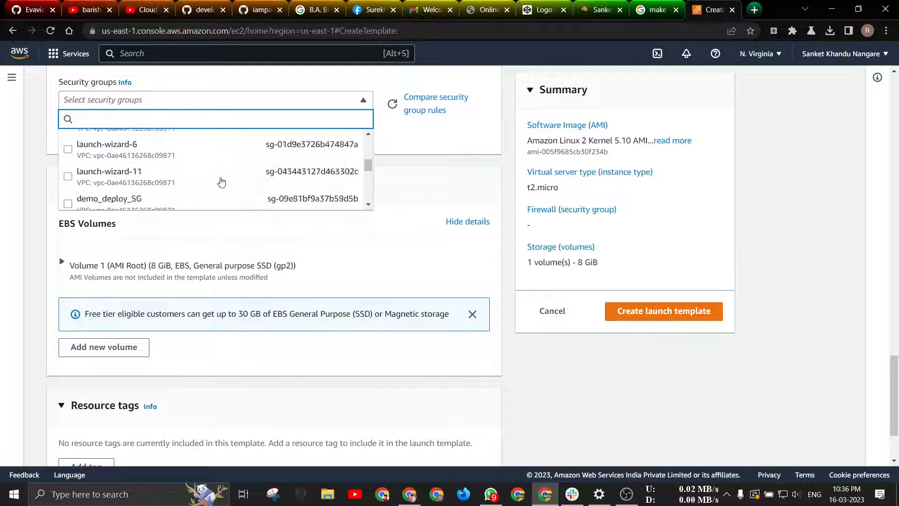
pyautogui.scroll(-2, 221, 182)
pyautogui.scroll(2, 223, 183)
pyautogui.scroll(-3, 224, 183)
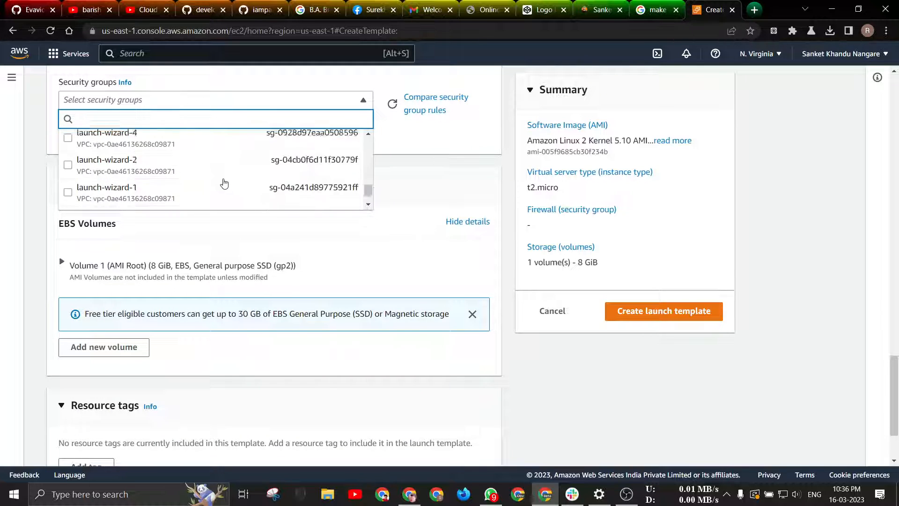
pyautogui.scroll(-1, 225, 183)
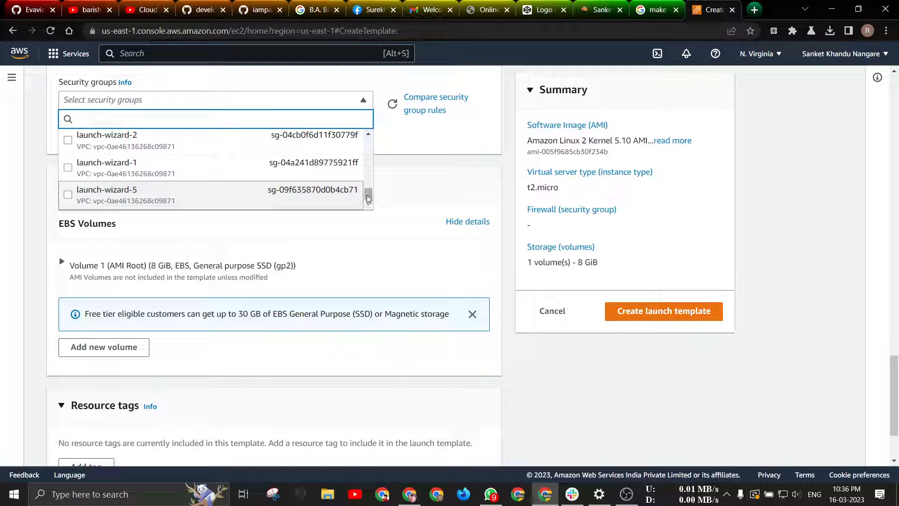
pyautogui.moveTo(369, 199); pyautogui.dragTo(368, 159)
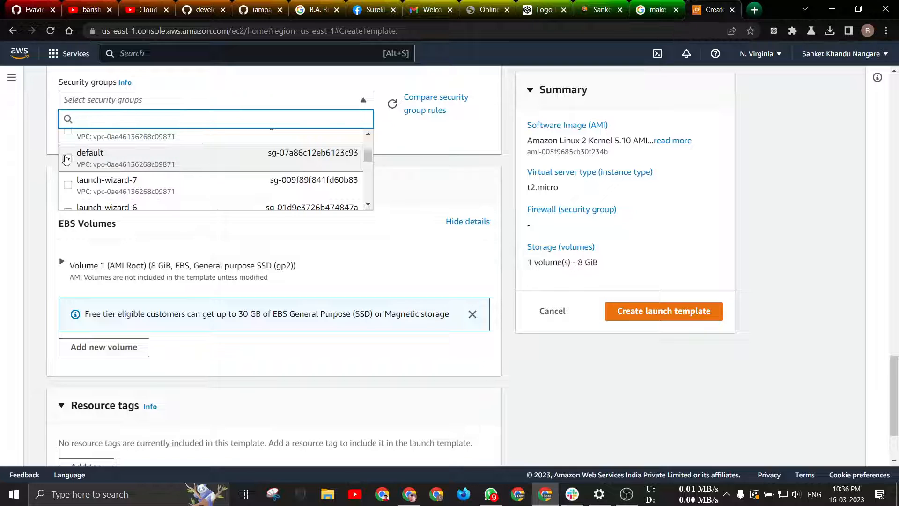
pyautogui.click(67, 159)
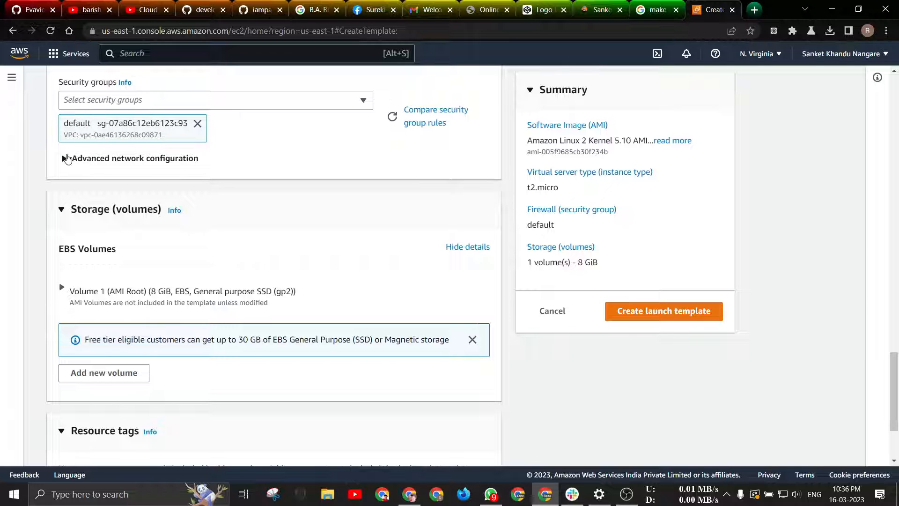
# Look through the template's advanced network configuration, storage, resource tags and advanced details, including the IAM instance profile and user data, without setting anything
pyautogui.click(67, 158)
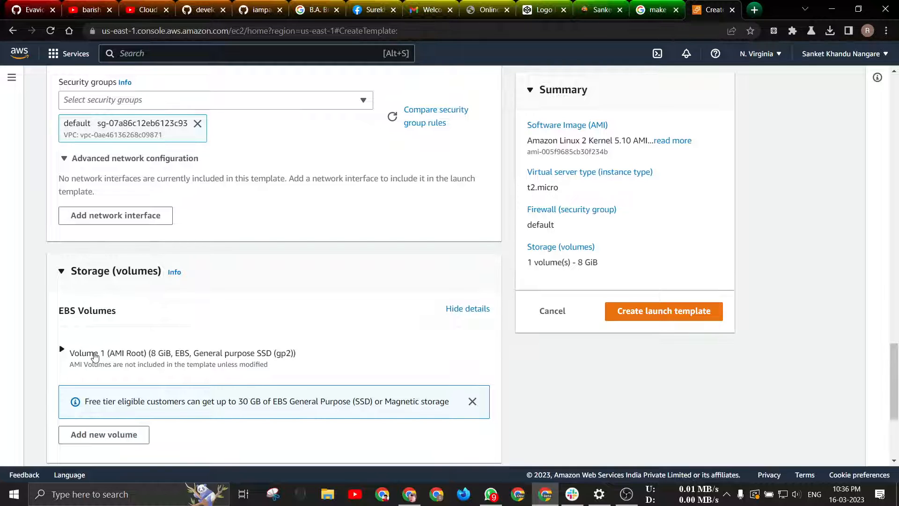
pyautogui.scroll(-4, 131, 248)
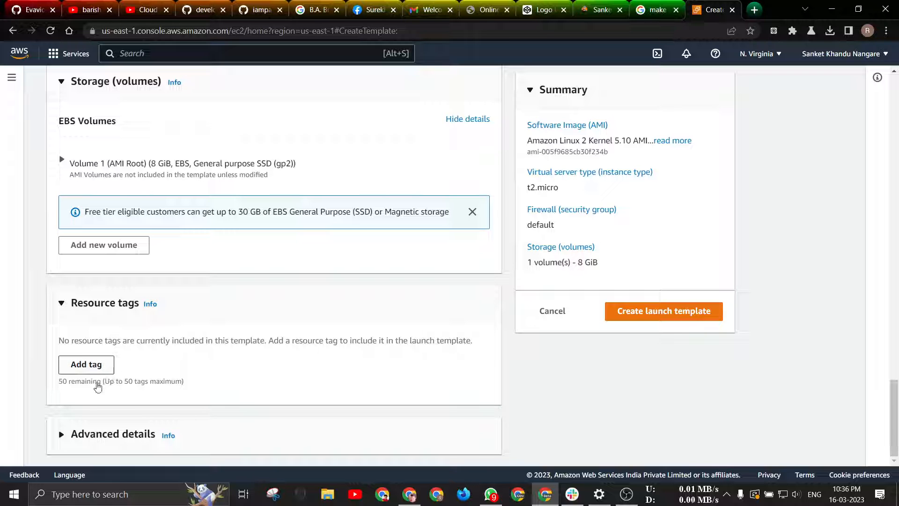
pyautogui.click(66, 436)
pyautogui.scroll(-5, 255, 379)
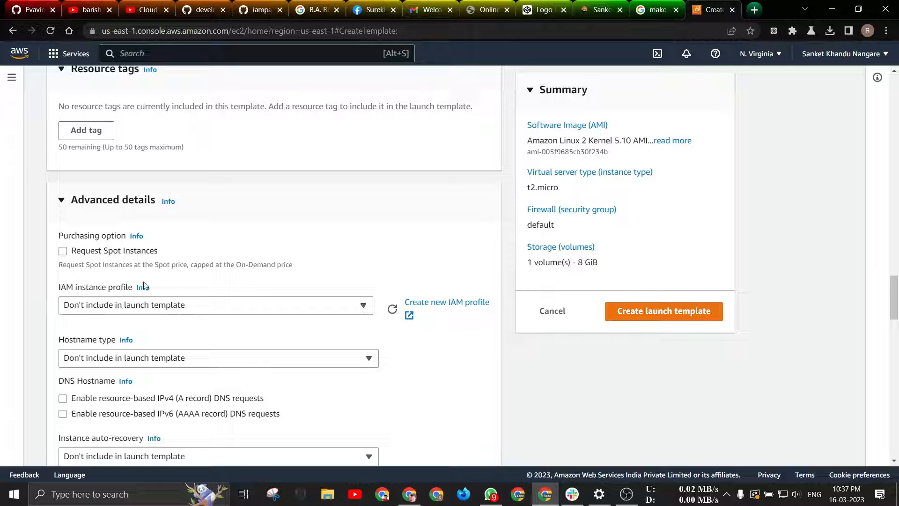
pyautogui.click(152, 307)
pyautogui.click(152, 307)
pyautogui.scroll(-5, 172, 301)
pyautogui.scroll(-20, 172, 301)
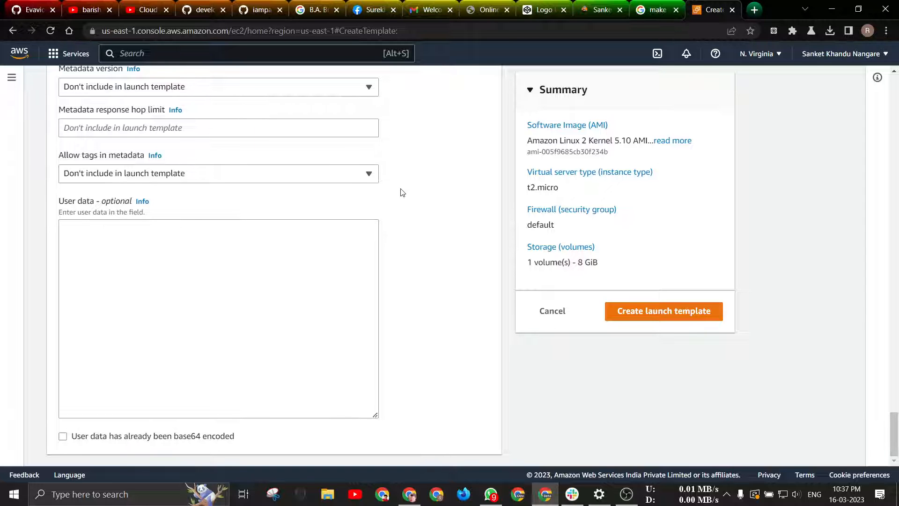
# Review the template contents back up to the machine image and create the launch template
pyautogui.scroll(15, 401, 193)
pyautogui.scroll(10, 401, 193)
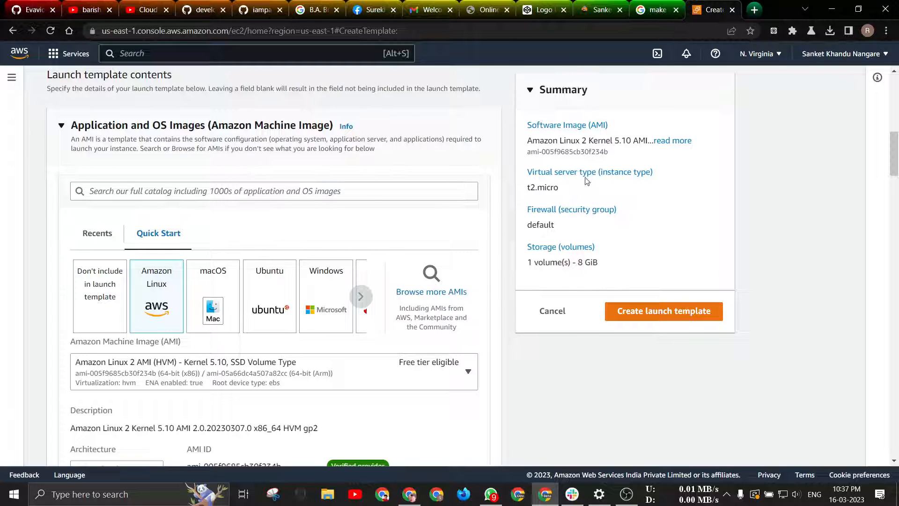
pyautogui.click(675, 309)
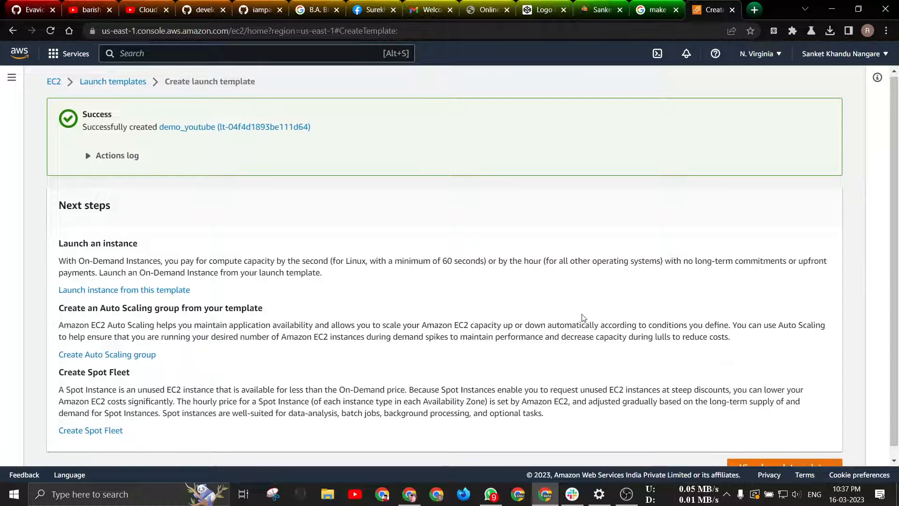
# Open the list of launch templates and select the demo_youtube template
pyautogui.scroll(-1, 582, 321)
pyautogui.click(733, 453)
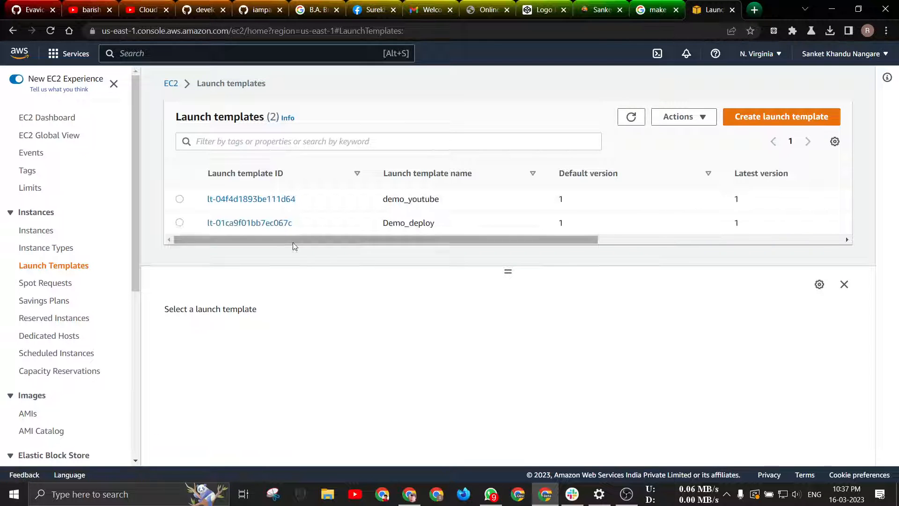
pyautogui.moveTo(381, 199); pyautogui.dragTo(471, 207)
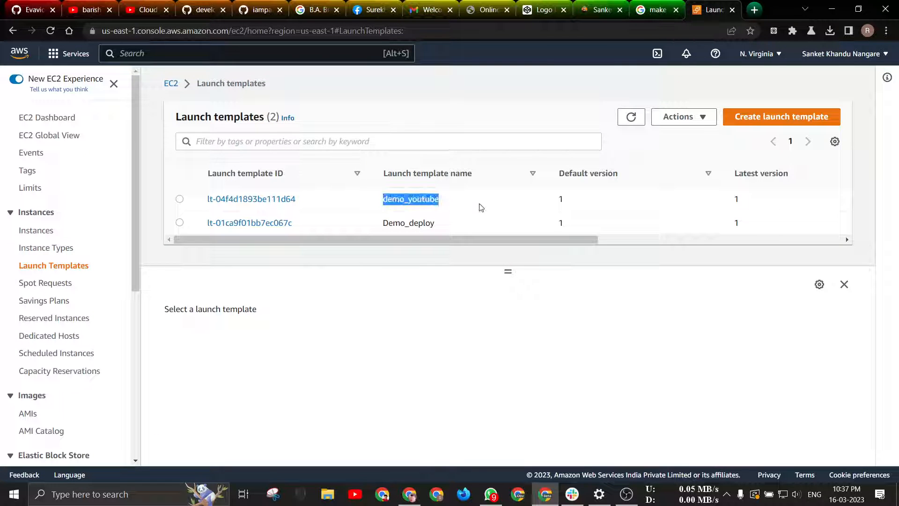
pyautogui.click(479, 203)
# Open the Auto Scaling Groups page and read its explanation of how Auto Scaling works
pyautogui.scroll(-6, 94, 199)
pyautogui.scroll(-1, 95, 199)
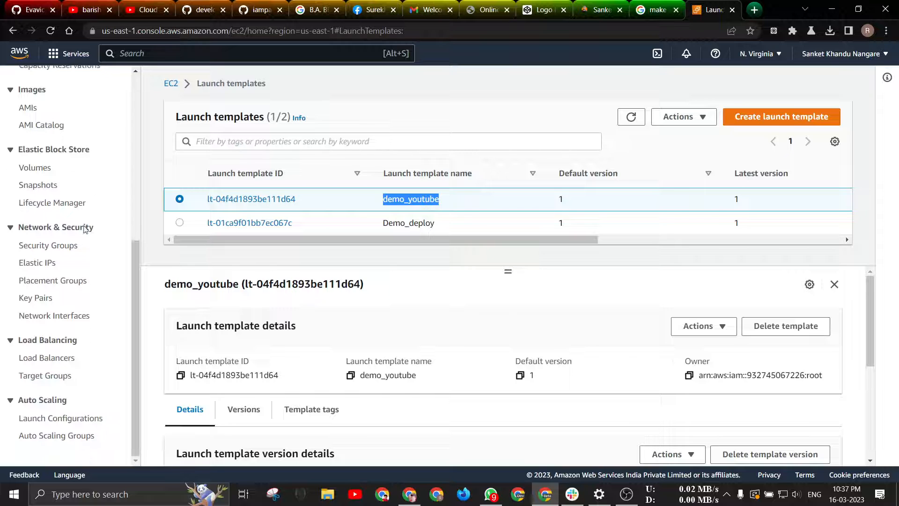
pyautogui.click(56, 437)
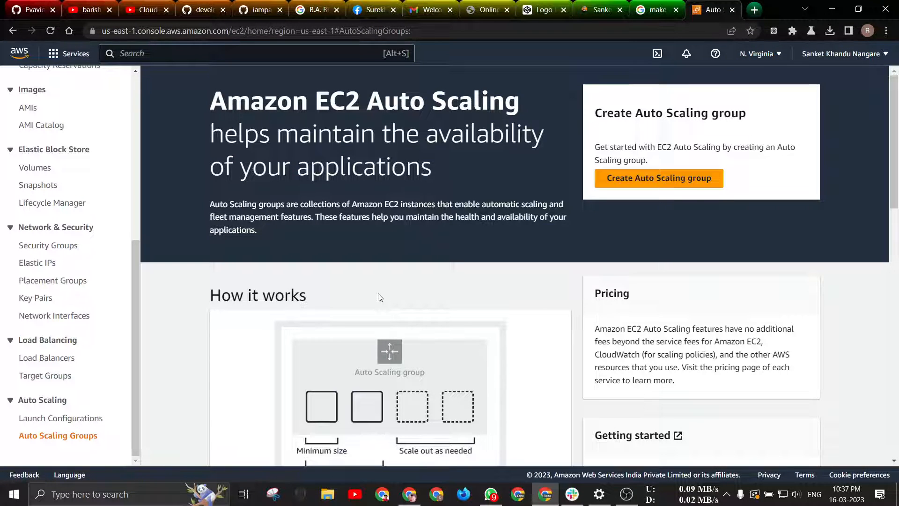
pyautogui.scroll(-5, 380, 298)
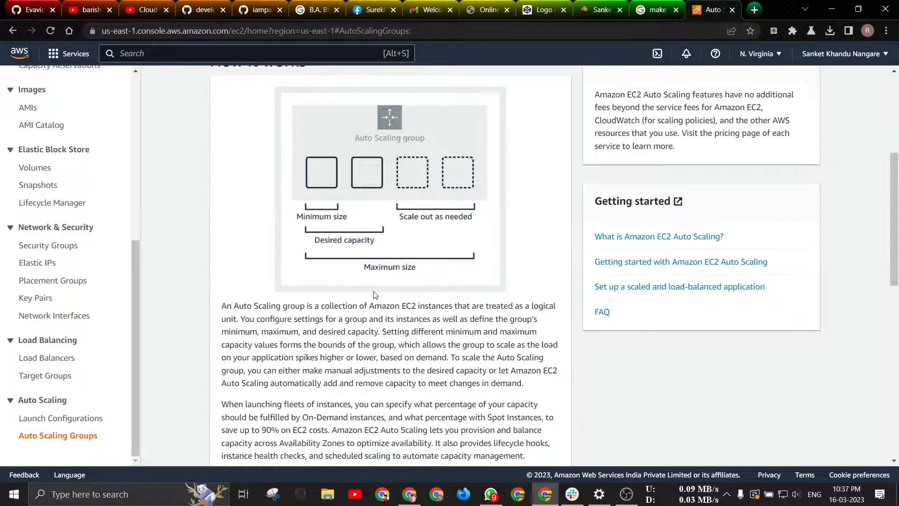
pyautogui.scroll(5, 300, 271)
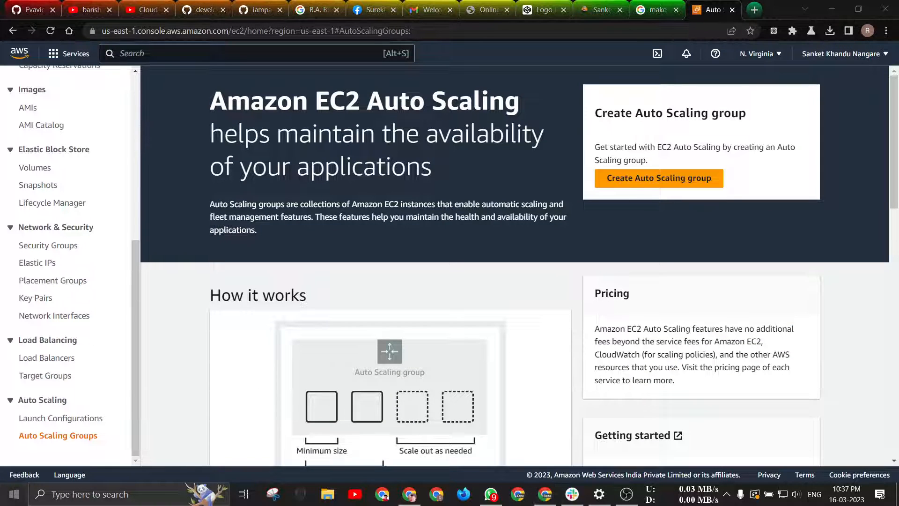
# Open Paint and sketch a freehand square representing a server, with a two-digit number written beside it
pyautogui.press('super')
pyautogui.write('p')
pyautogui.click(134, 152)
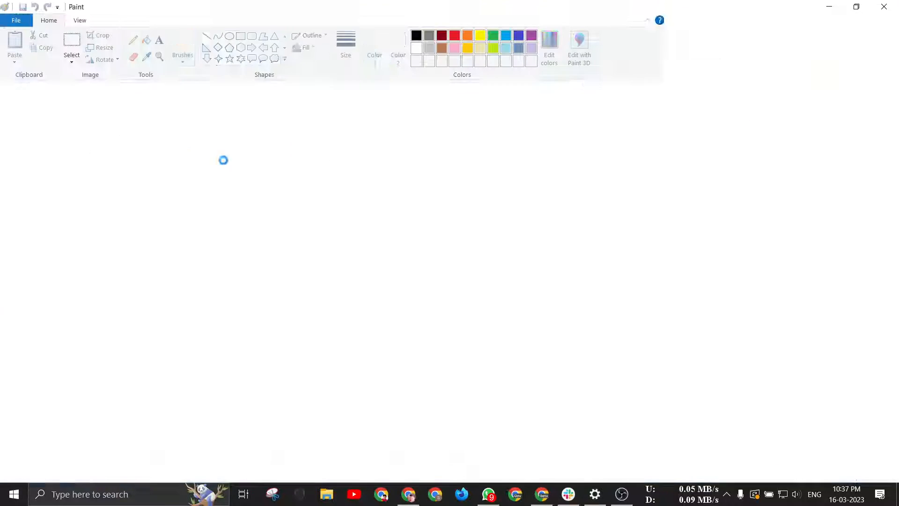
pyautogui.moveTo(187, 226)
pyautogui.mouseDown()
pyautogui.moveTo(256, 290)
pyautogui.moveTo(191, 294)
pyautogui.moveTo(198, 227)
pyautogui.mouseUp()
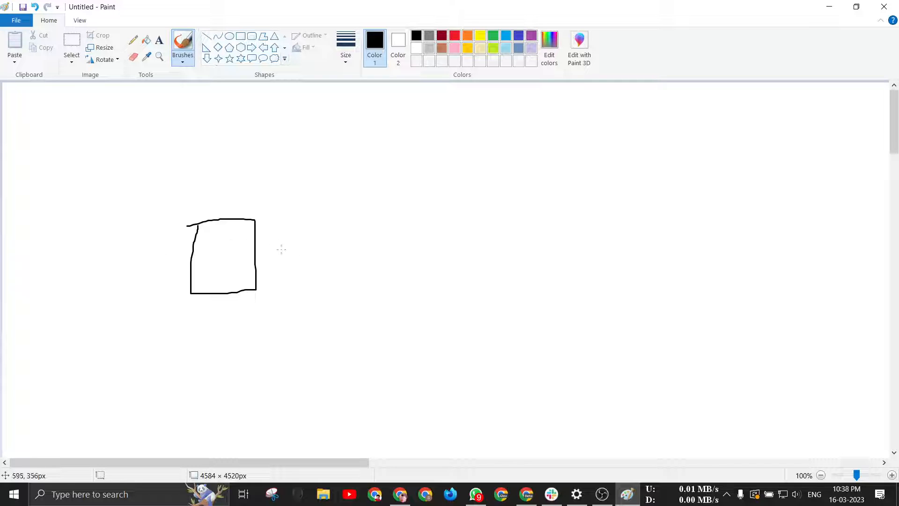
pyautogui.moveTo(293, 234)
pyautogui.mouseDown()
pyautogui.moveTo(283, 249)
pyautogui.moveTo(312, 240)
pyautogui.moveTo(285, 246)
pyautogui.mouseUp()
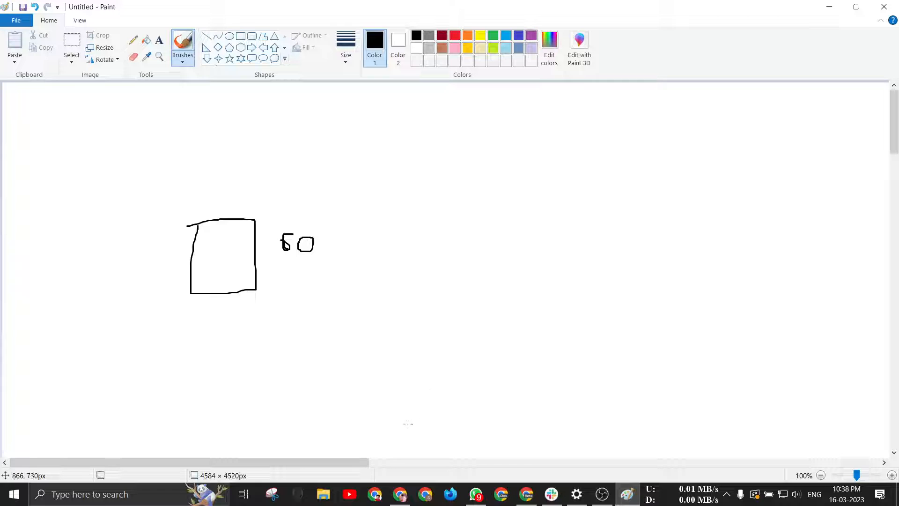
# Write the letters V and H for vertical and horizontal scaling, and draw an upward arrow near V and a rightward arrow under H
pyautogui.moveTo(407, 430)
pyautogui.mouseDown()
pyautogui.moveTo(424, 451)
pyautogui.moveTo(430, 441)
pyautogui.mouseUp()
pyautogui.moveTo(374, 249)
pyautogui.mouseDown()
pyautogui.moveTo(386, 272)
pyautogui.moveTo(402, 248)
pyautogui.mouseUp()
pyautogui.moveTo(585, 252)
pyautogui.mouseDown()
pyautogui.moveTo(588, 282)
pyautogui.moveTo(602, 252)
pyautogui.moveTo(601, 284)
pyautogui.mouseUp()
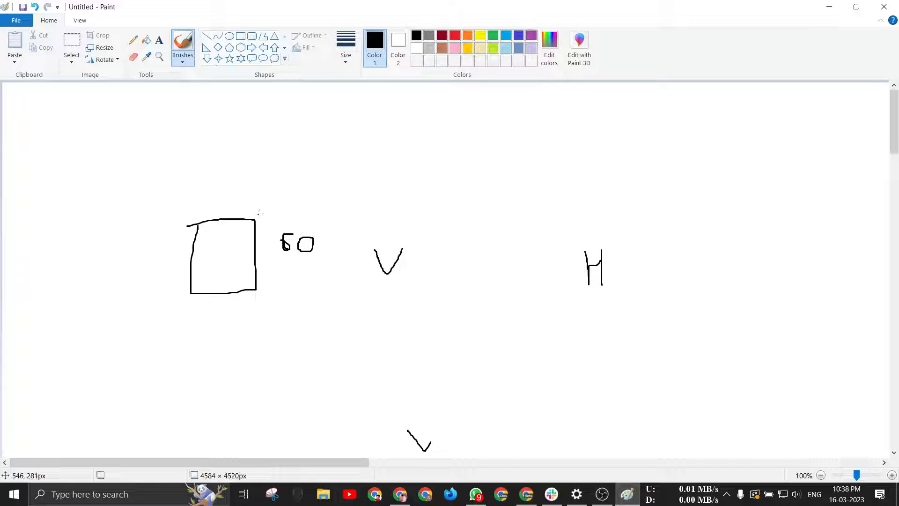
pyautogui.moveTo(321, 192)
pyautogui.mouseDown()
pyautogui.moveTo(331, 110)
pyautogui.moveTo(315, 116)
pyautogui.moveTo(336, 107)
pyautogui.moveTo(346, 126)
pyautogui.mouseUp()
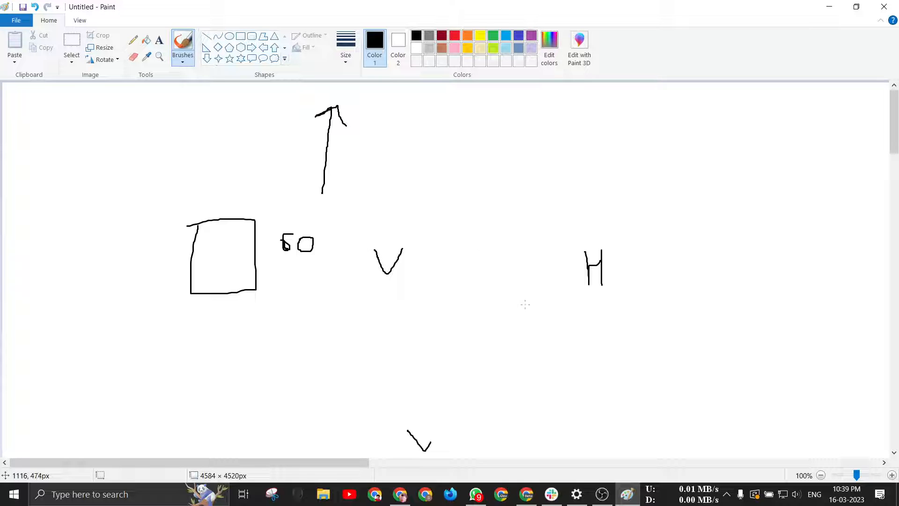
pyautogui.moveTo(528, 323)
pyautogui.mouseDown()
pyautogui.moveTo(748, 319)
pyautogui.moveTo(744, 334)
pyautogui.mouseUp()
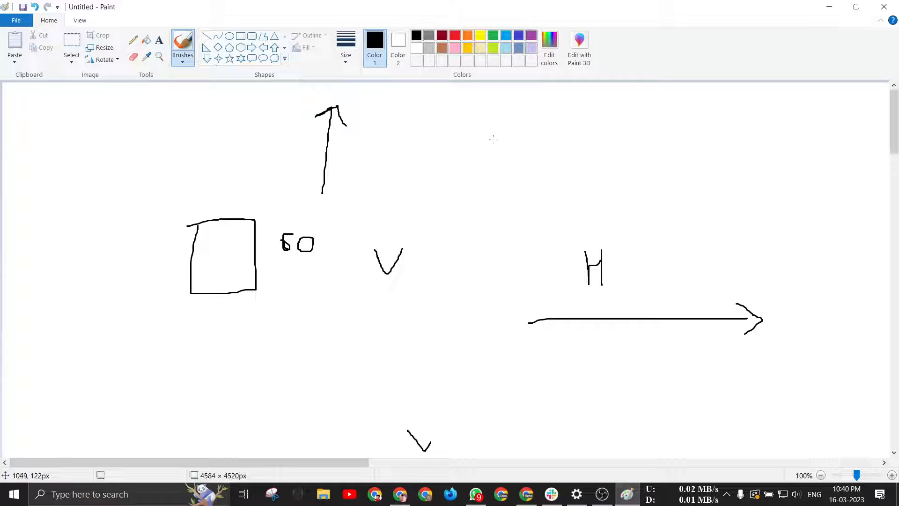
# Draw two freehand squares side by side above the H and put a small mark inside each
pyautogui.moveTo(472, 124)
pyautogui.mouseDown()
pyautogui.moveTo(539, 121)
pyautogui.moveTo(547, 180)
pyautogui.moveTo(484, 182)
pyautogui.moveTo(482, 129)
pyautogui.mouseUp()
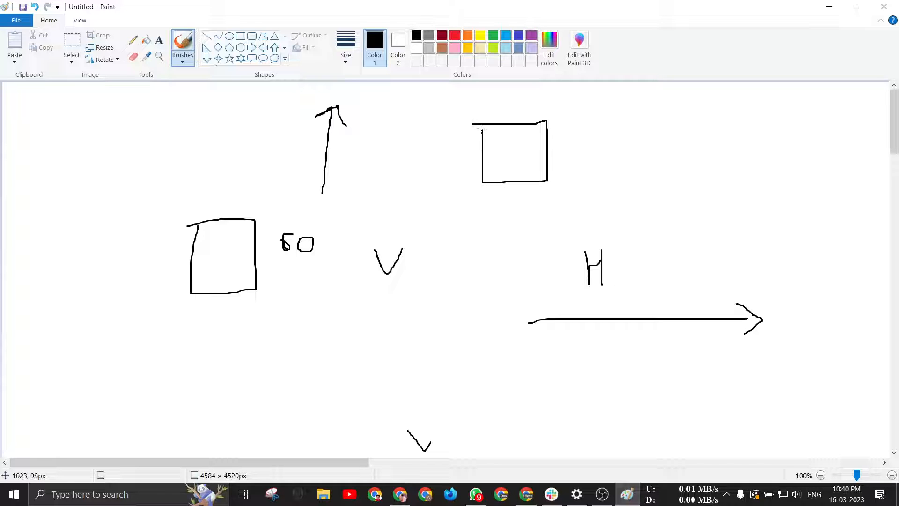
pyautogui.moveTo(618, 127)
pyautogui.mouseDown()
pyautogui.moveTo(681, 141)
pyautogui.moveTo(683, 194)
pyautogui.moveTo(618, 150)
pyautogui.moveTo(619, 131)
pyautogui.mouseUp()
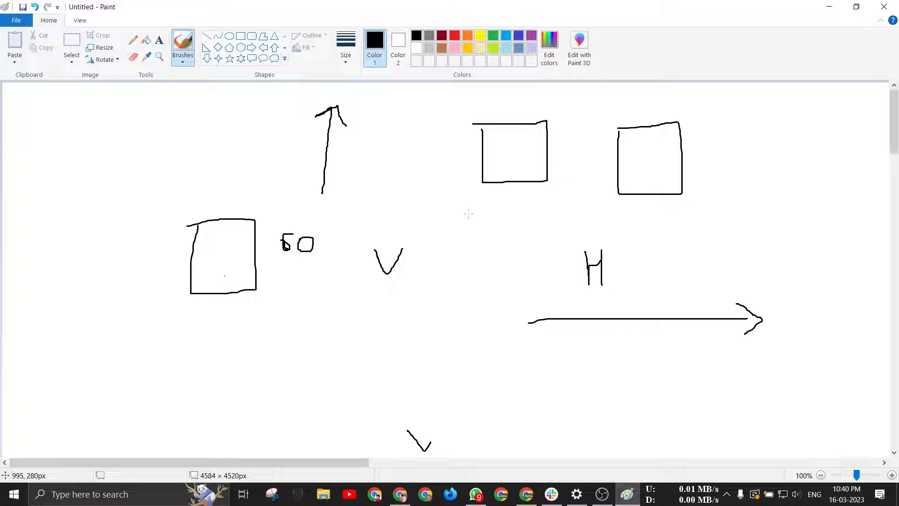
pyautogui.moveTo(519, 148)
pyautogui.mouseDown()
pyautogui.moveTo(525, 165)
pyautogui.moveTo(514, 168)
pyautogui.mouseUp()
pyautogui.moveTo(649, 149); pyautogui.dragTo(651, 149)
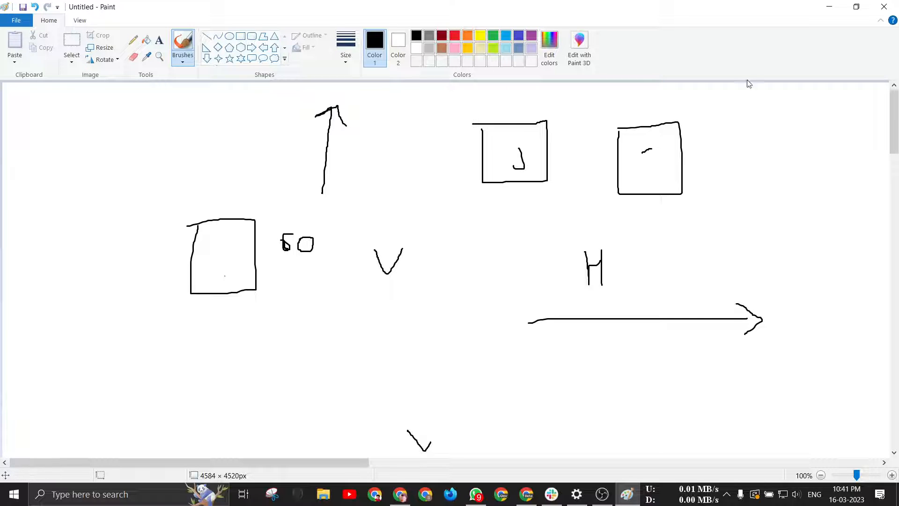
# Return to the AWS console, start creating an Auto Scaling group and name it demo-auto-s
pyautogui.click(829, 7)
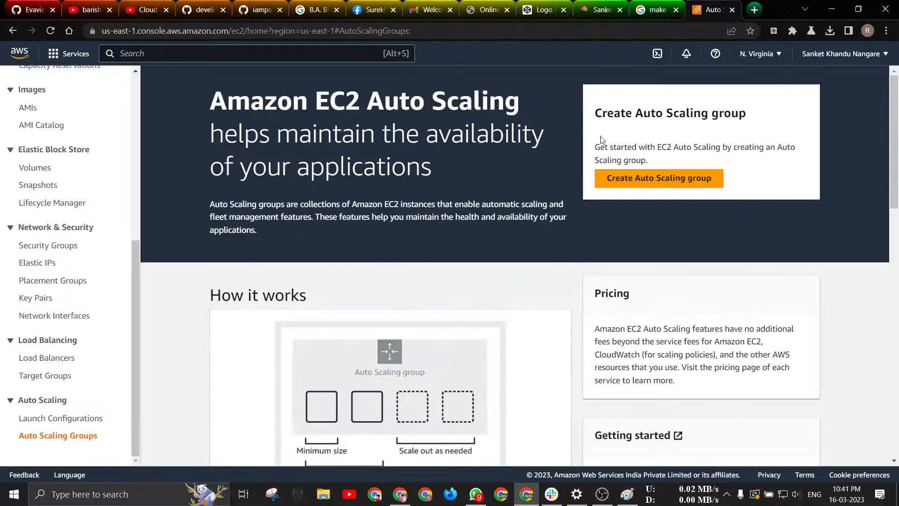
pyautogui.click(611, 178)
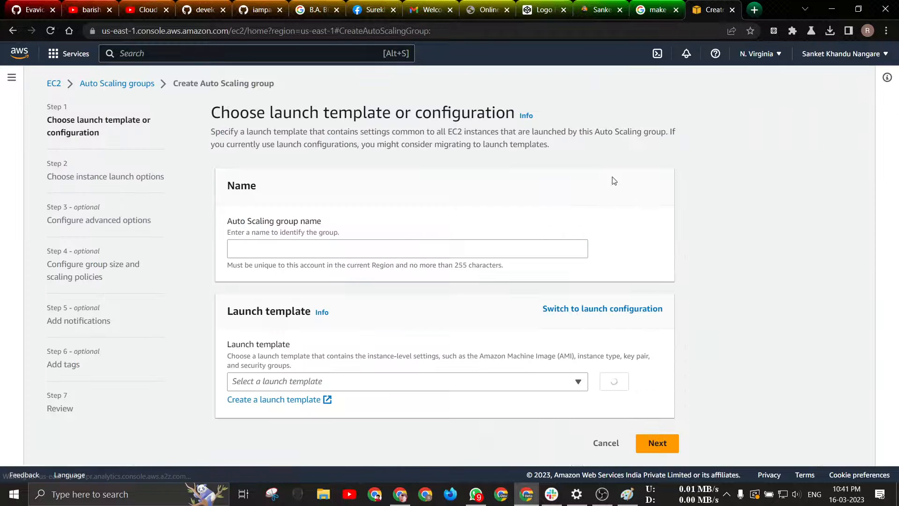
pyautogui.click(308, 254)
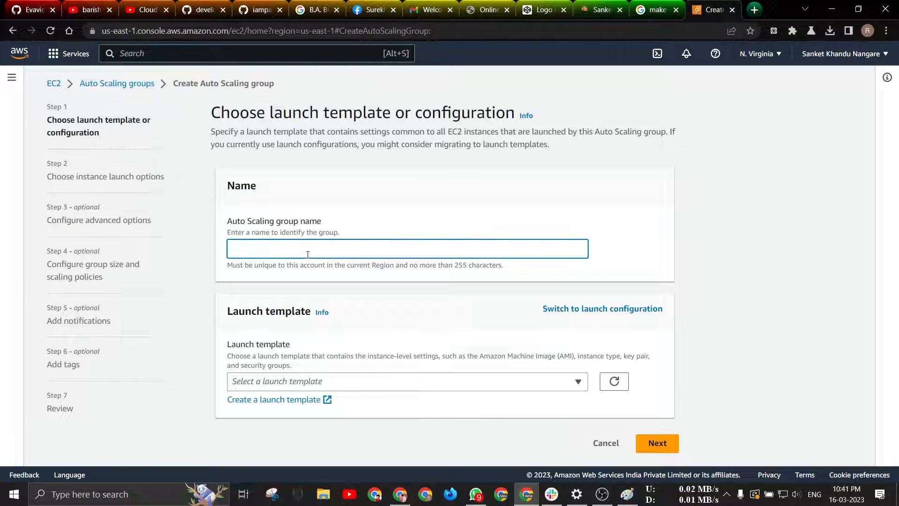
pyautogui.write('demo-auto')
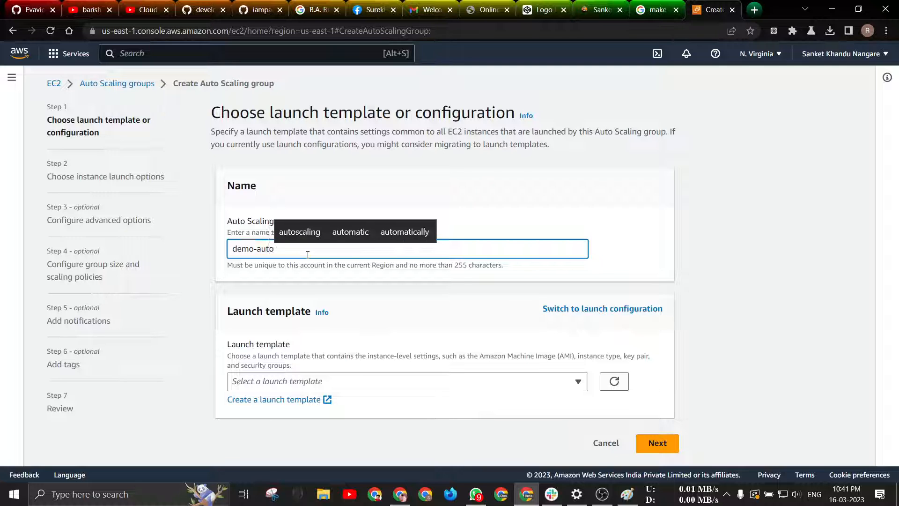
pyautogui.write('-s')
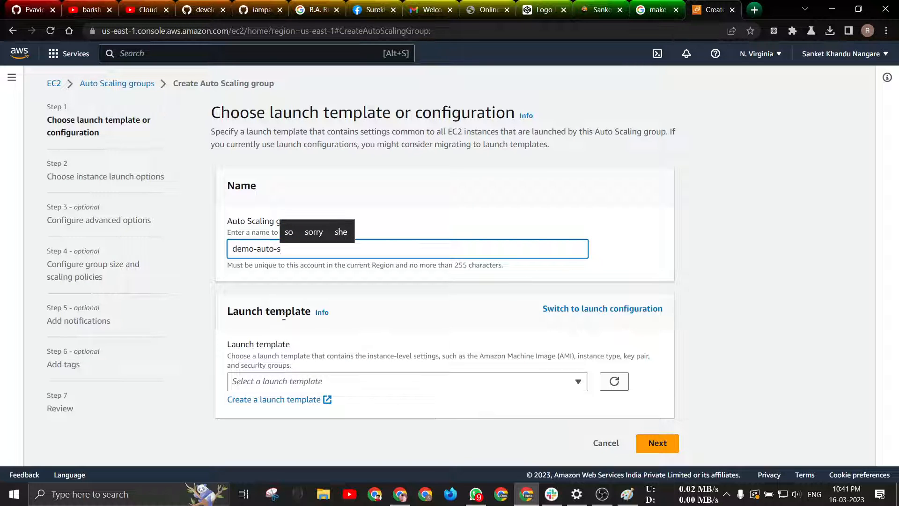
# Choose demo_youtube as the group's launch template and keep its version at Default (1)
pyautogui.click(285, 380)
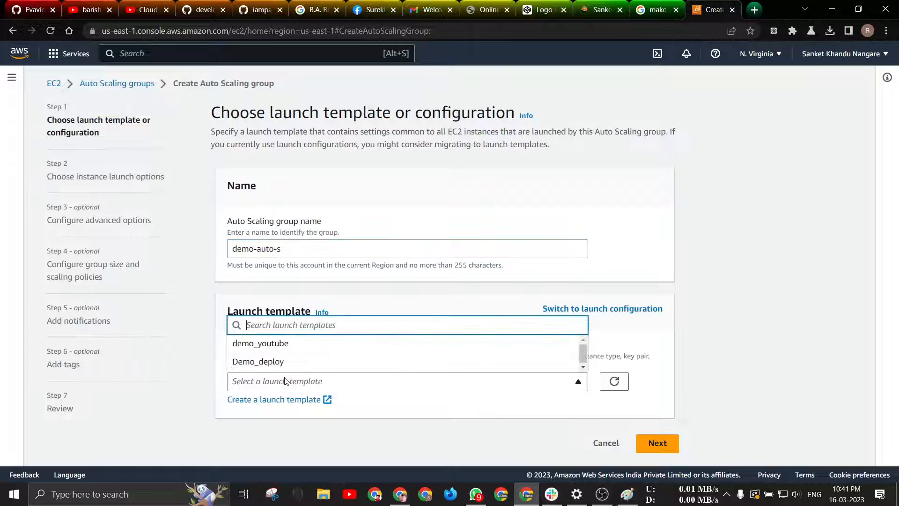
pyautogui.click(271, 348)
pyautogui.scroll(-6, 478, 317)
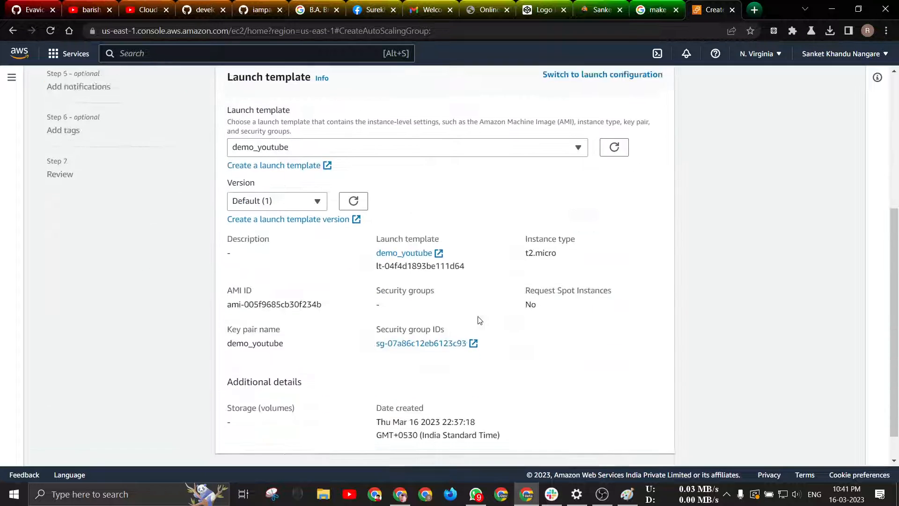
pyautogui.click(271, 168)
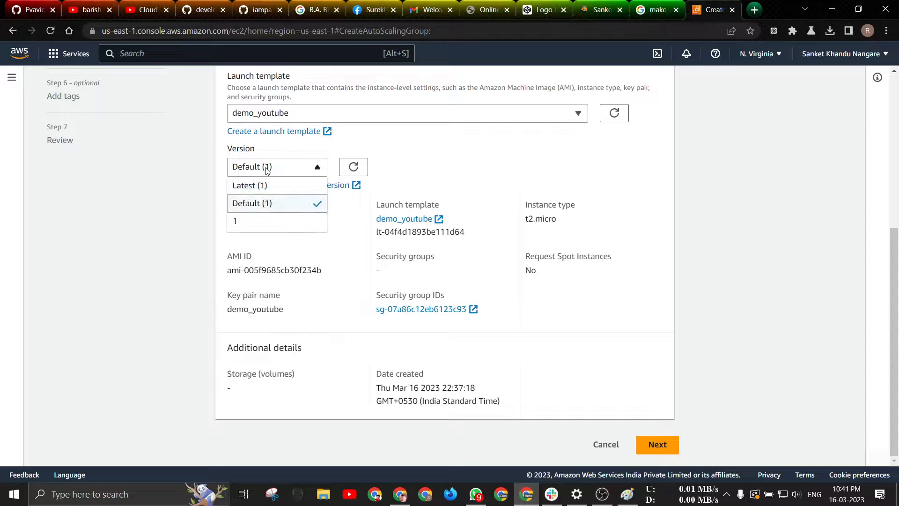
pyautogui.click(204, 209)
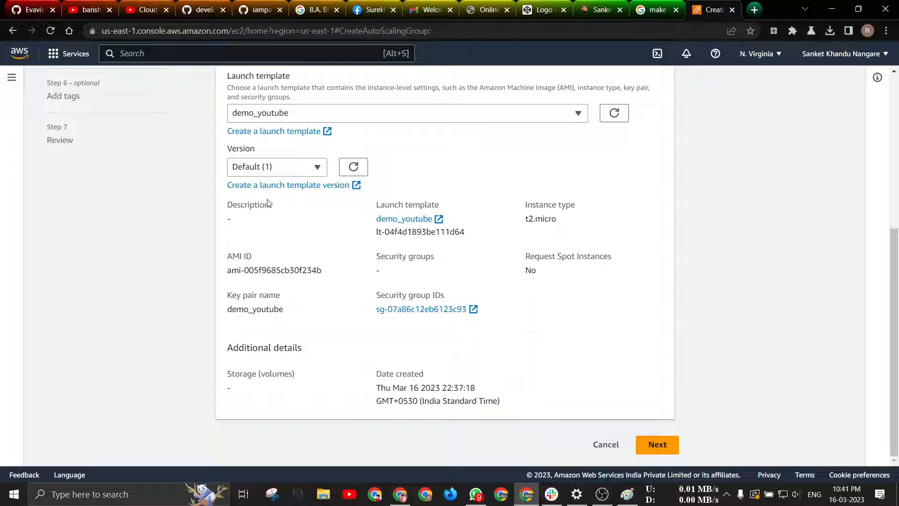
# Review the chosen launch template details and continue to the instance launch options
pyautogui.scroll(5, 276, 201)
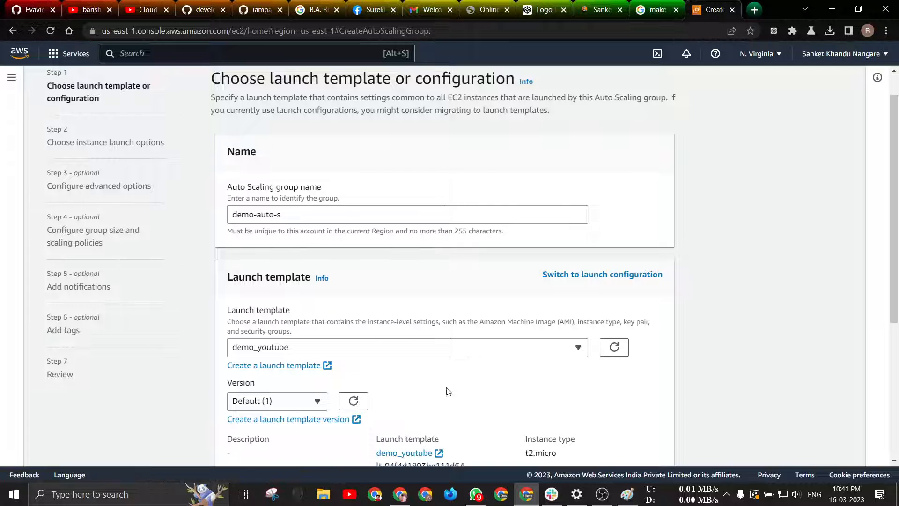
pyautogui.scroll(-5, 492, 388)
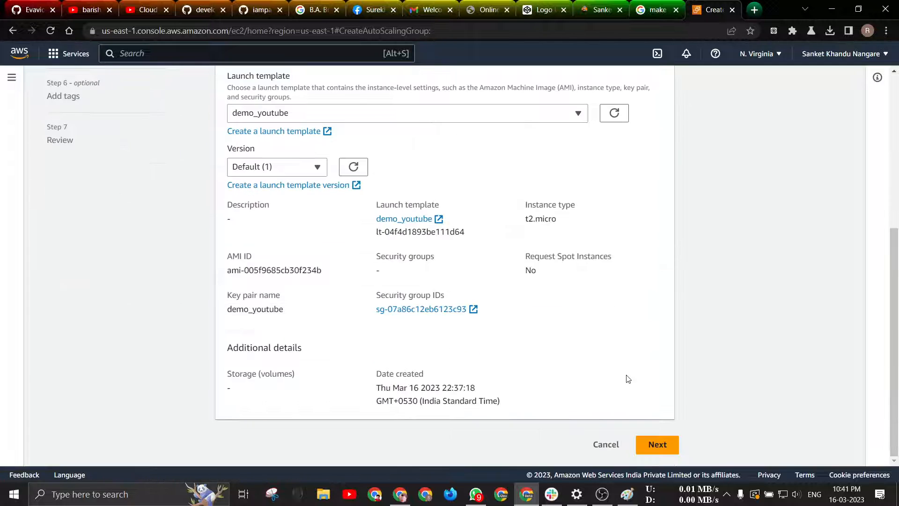
pyautogui.click(670, 444)
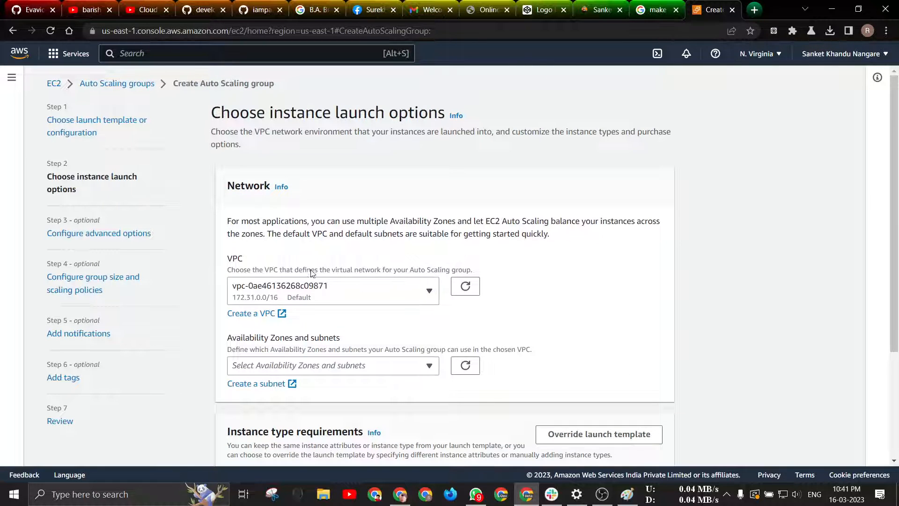
# Select all six default subnets, us-east-1a through us-east-1f, for the group and continue to the advanced options
pyautogui.scroll(-3, 415, 295)
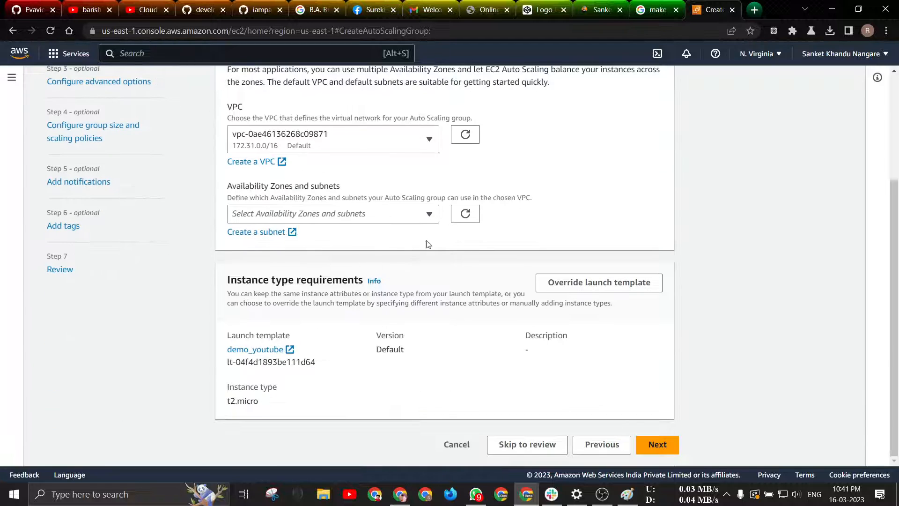
pyautogui.click(309, 216)
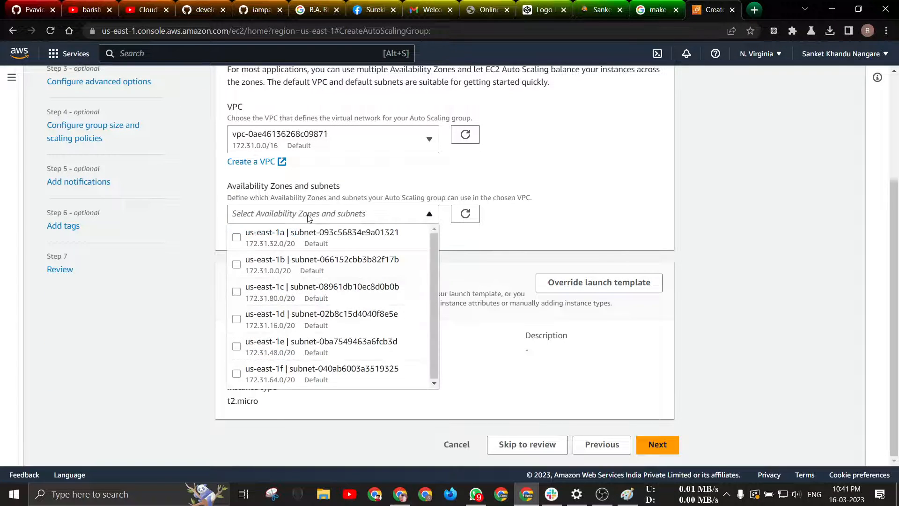
pyautogui.click(237, 238)
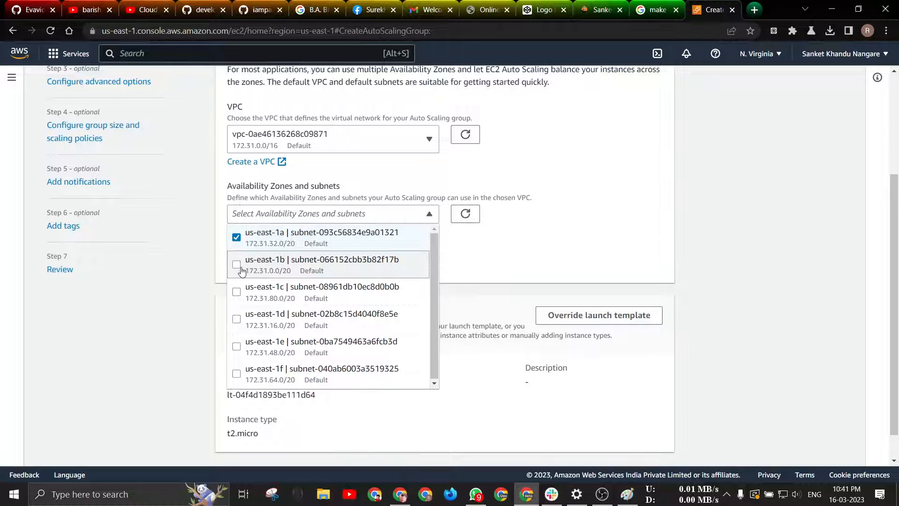
pyautogui.click(236, 264)
pyautogui.click(237, 292)
pyautogui.click(237, 319)
pyautogui.click(236, 347)
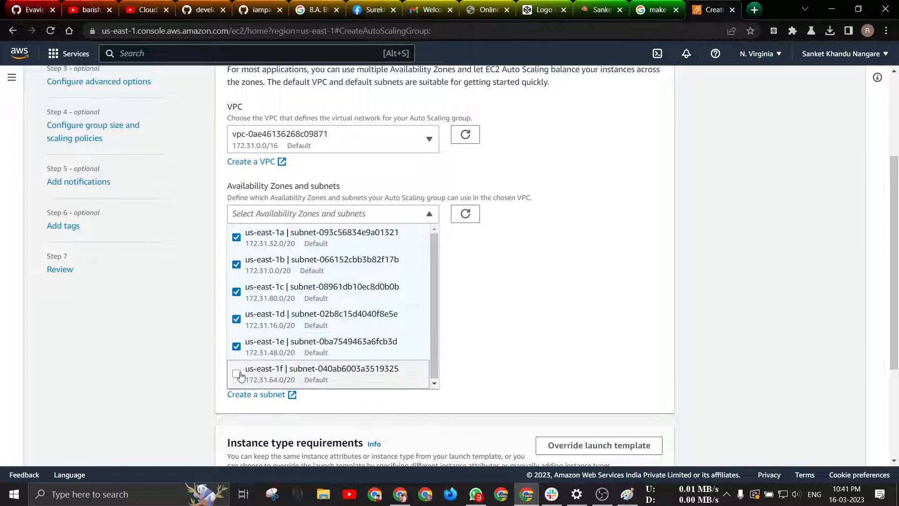
pyautogui.click(236, 373)
pyautogui.click(591, 302)
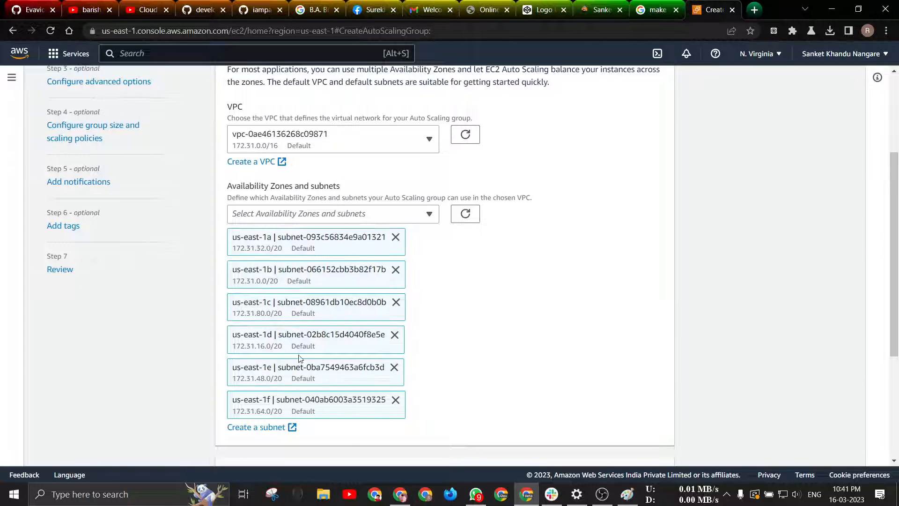
pyautogui.scroll(-4, 673, 325)
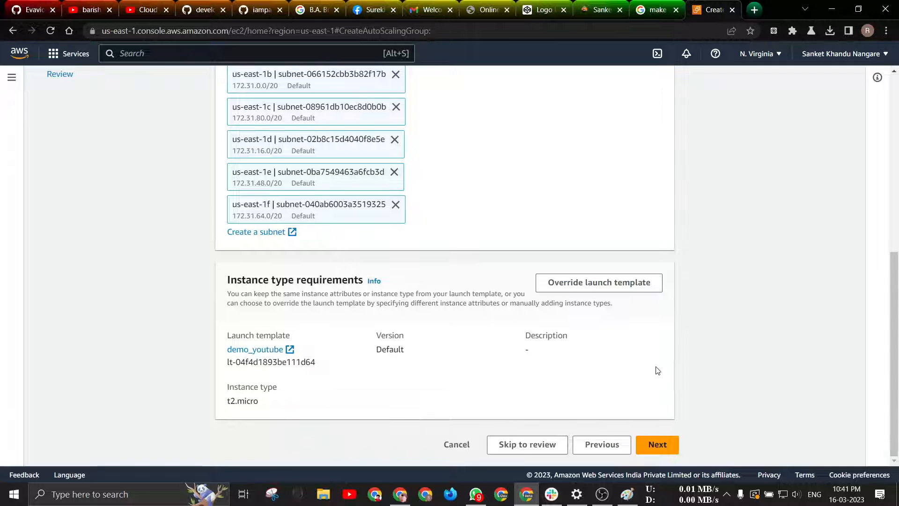
pyautogui.scroll(5, 481, 333)
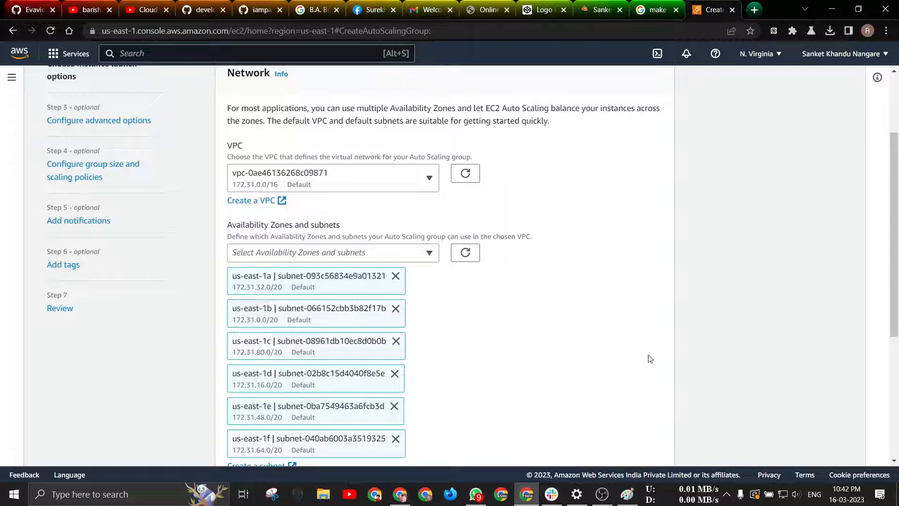
pyautogui.scroll(-5, 648, 358)
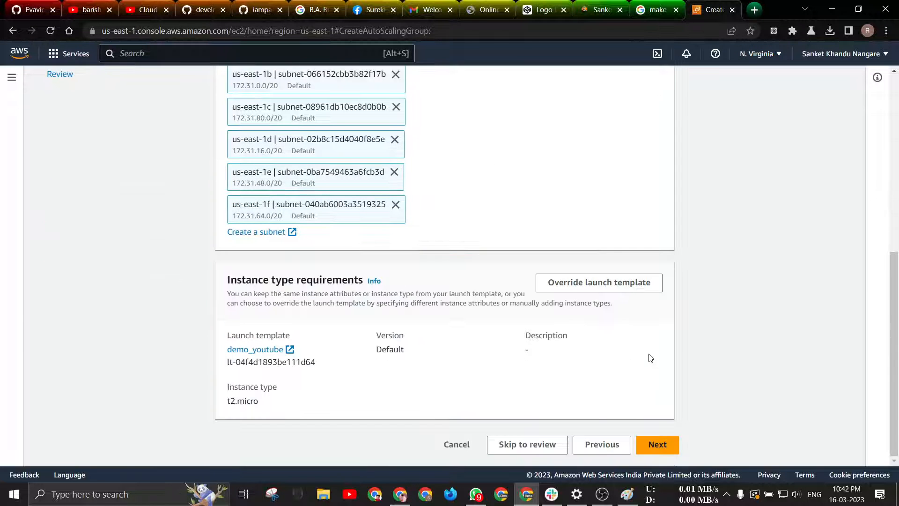
pyautogui.click(642, 444)
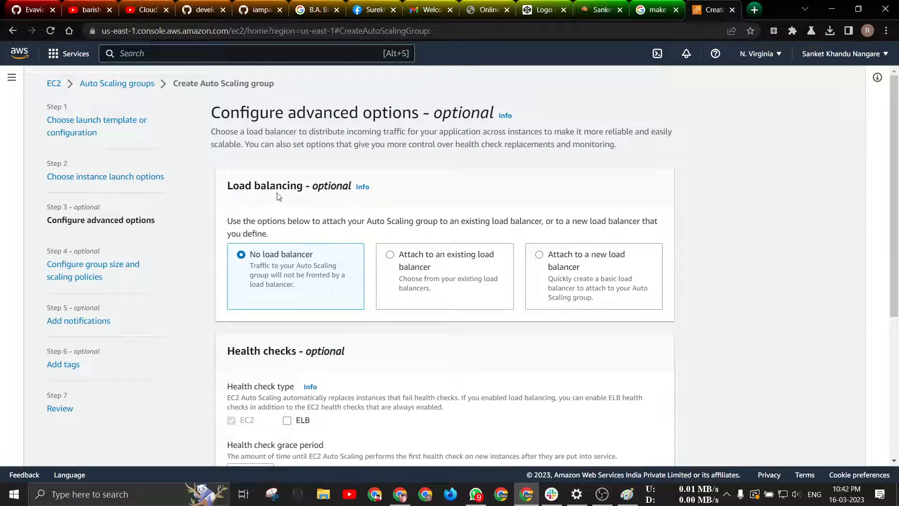
# Try the option to attach a new load balancer and look over its type, name and scheme settings
pyautogui.moveTo(228, 191); pyautogui.dragTo(355, 206)
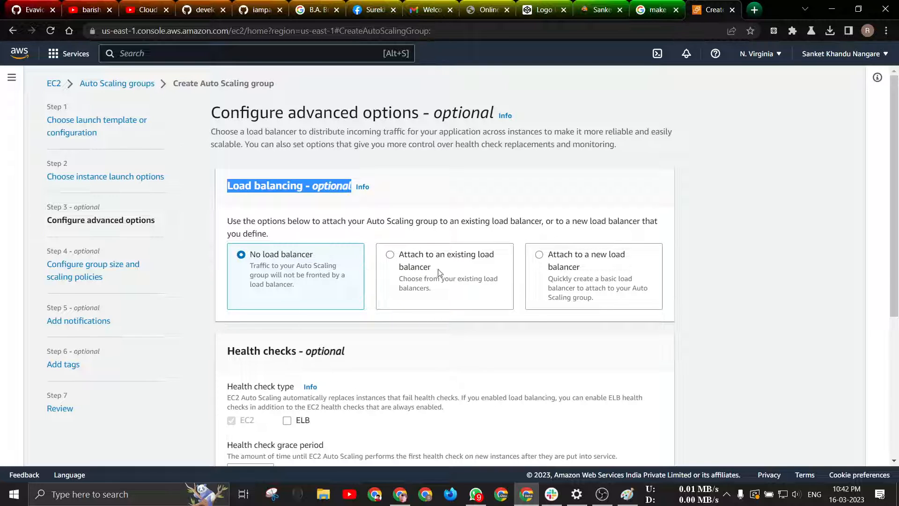
pyautogui.click(391, 256)
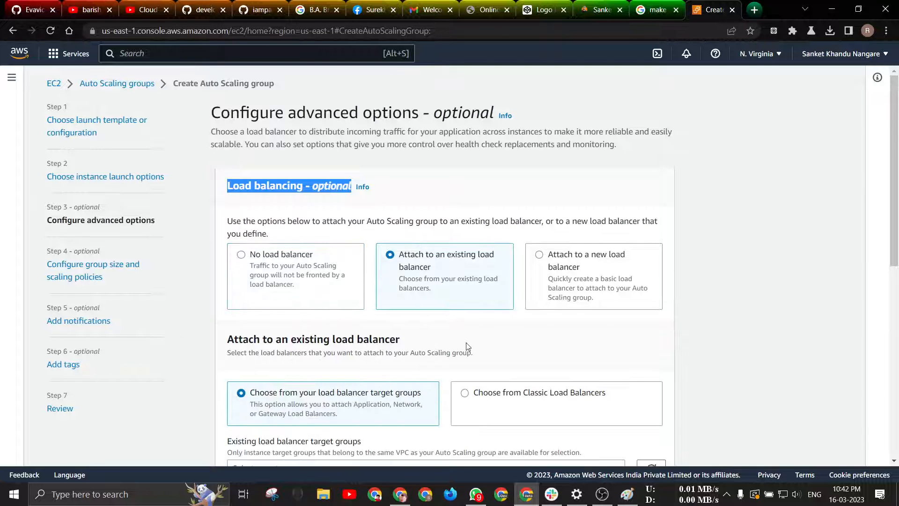
pyautogui.click(543, 258)
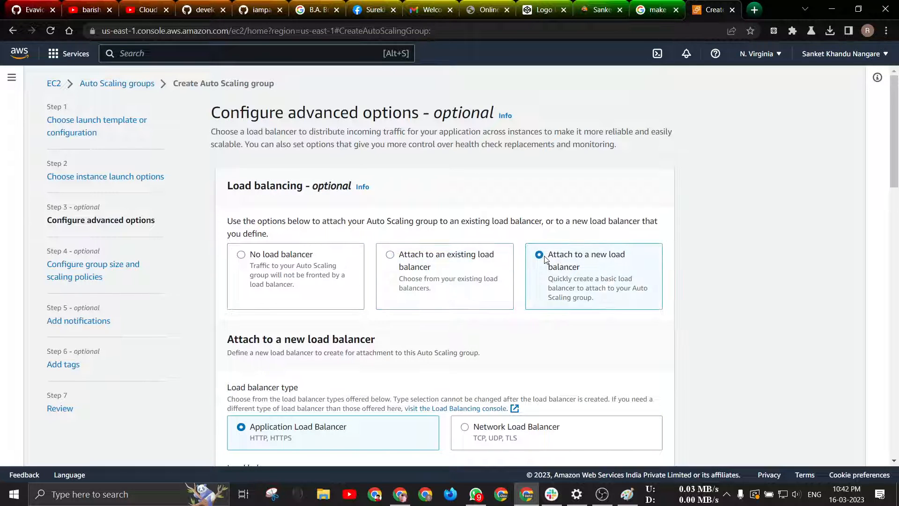
pyautogui.scroll(-5, 544, 258)
pyautogui.scroll(5, 575, 247)
pyautogui.scroll(-5, 463, 336)
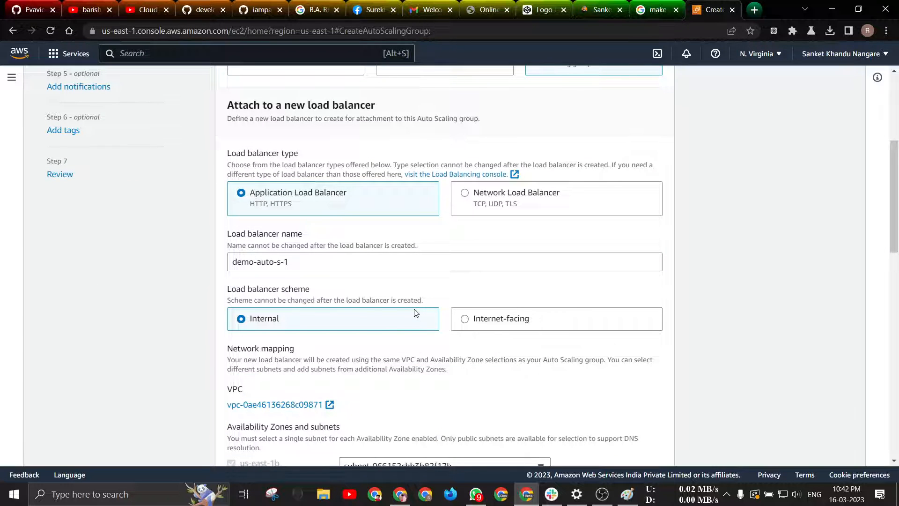
pyautogui.scroll(5, 415, 324)
pyautogui.scroll(-5, 491, 355)
# Try the Internet-facing scheme for the new load balancer and check its subnets and default routing choices
pyautogui.click(463, 321)
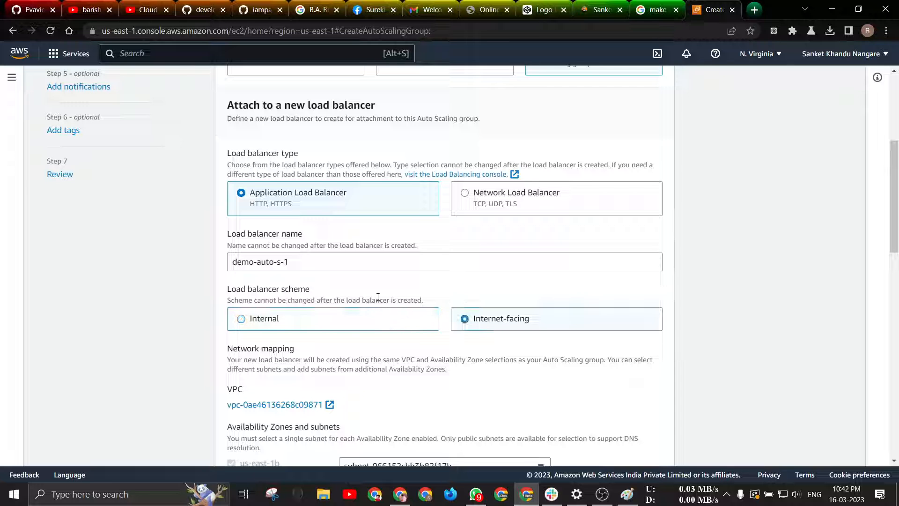
pyautogui.scroll(-5, 377, 295)
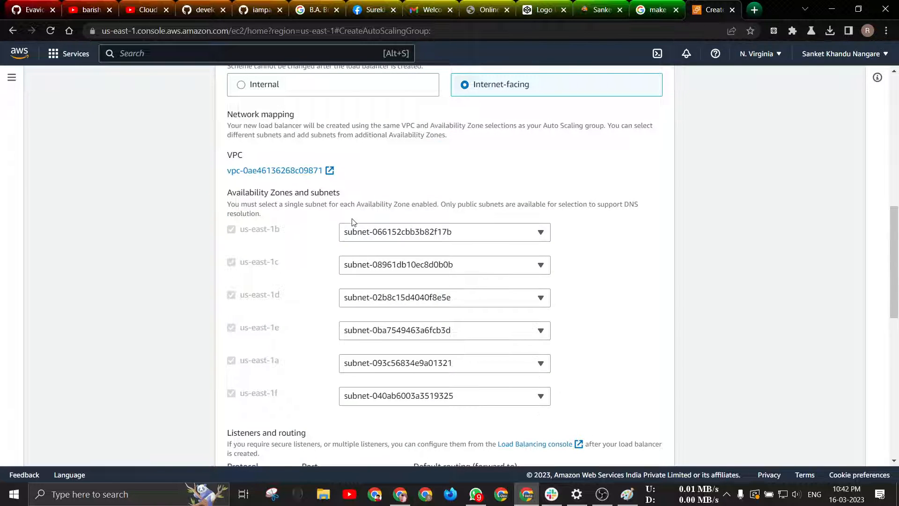
pyautogui.scroll(-5, 375, 229)
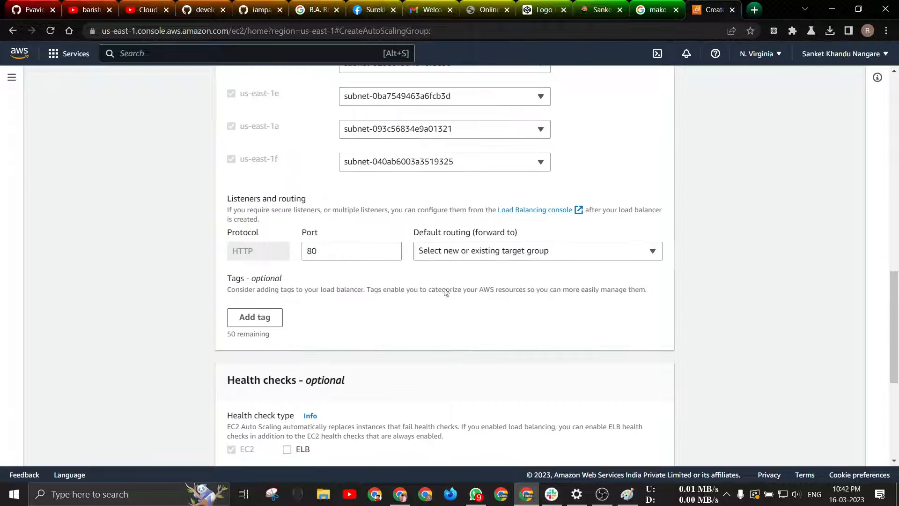
pyautogui.click(441, 255)
pyautogui.click(397, 226)
pyautogui.scroll(15, 469, 258)
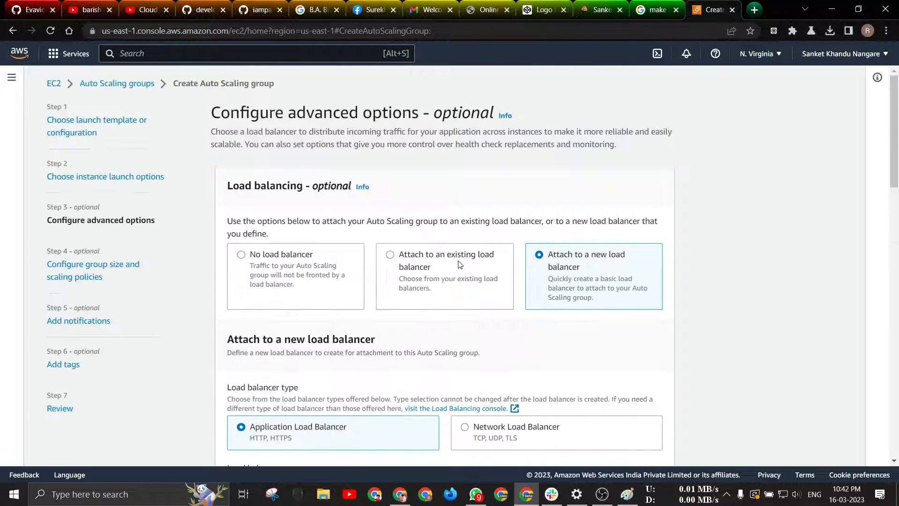
# Attach the group to an existing load balancer through the target groups demo-load-B and demo-load-b-2
pyautogui.click(403, 261)
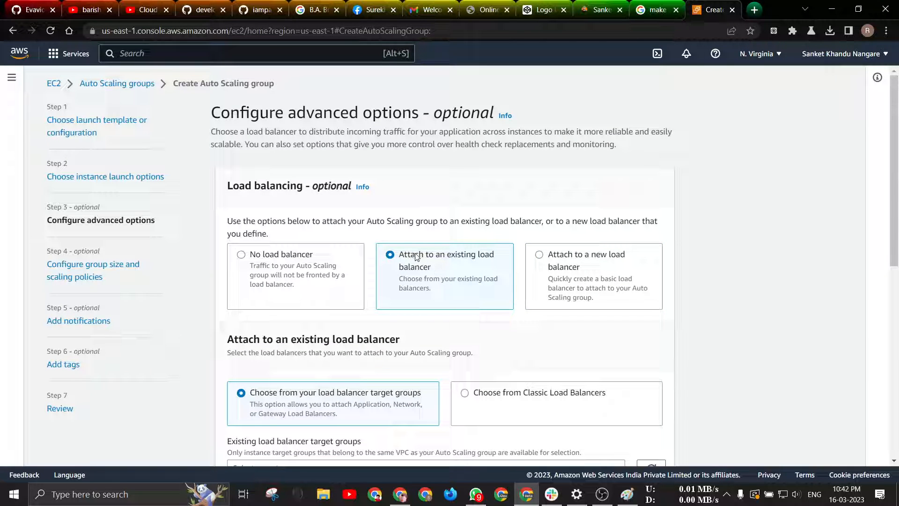
pyautogui.scroll(-5, 432, 311)
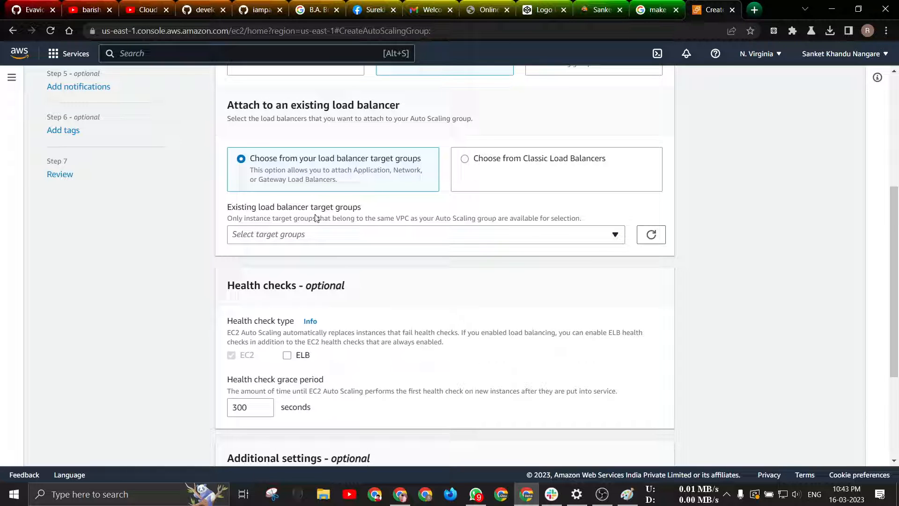
pyautogui.click(262, 239)
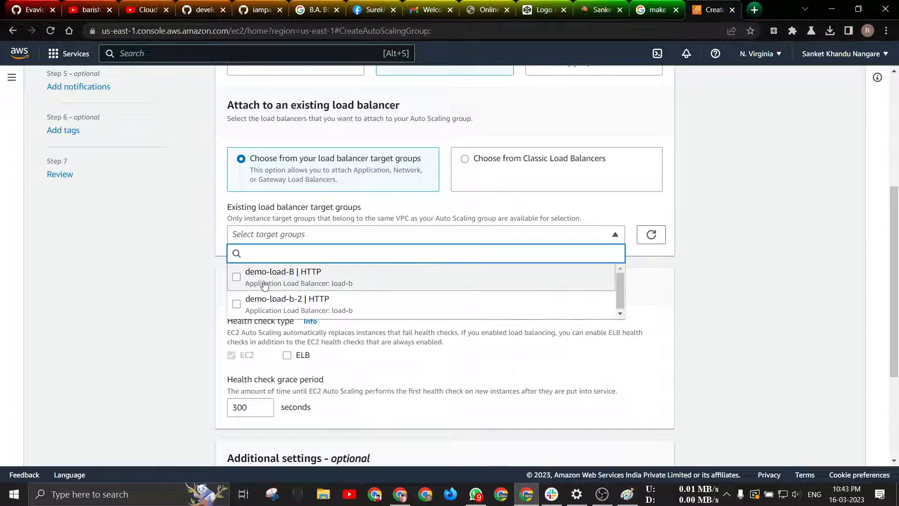
pyautogui.click(236, 277)
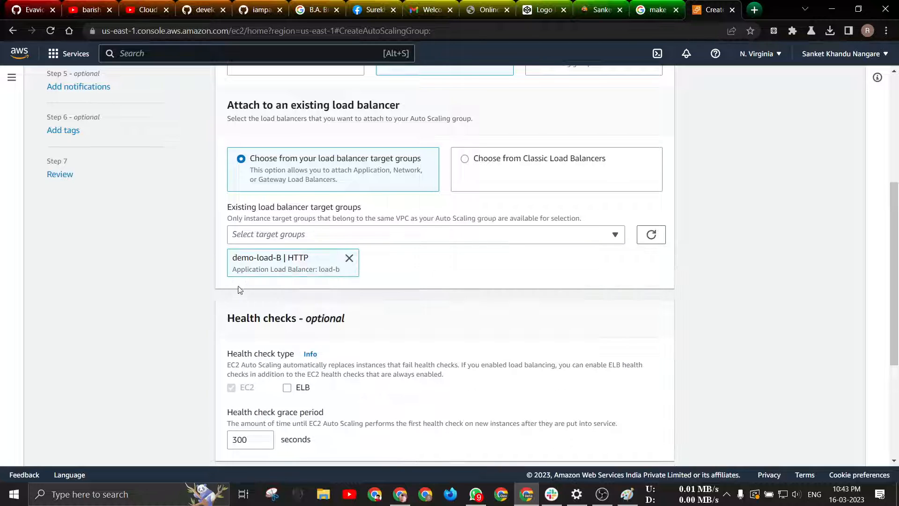
pyautogui.click(283, 237)
pyautogui.click(257, 303)
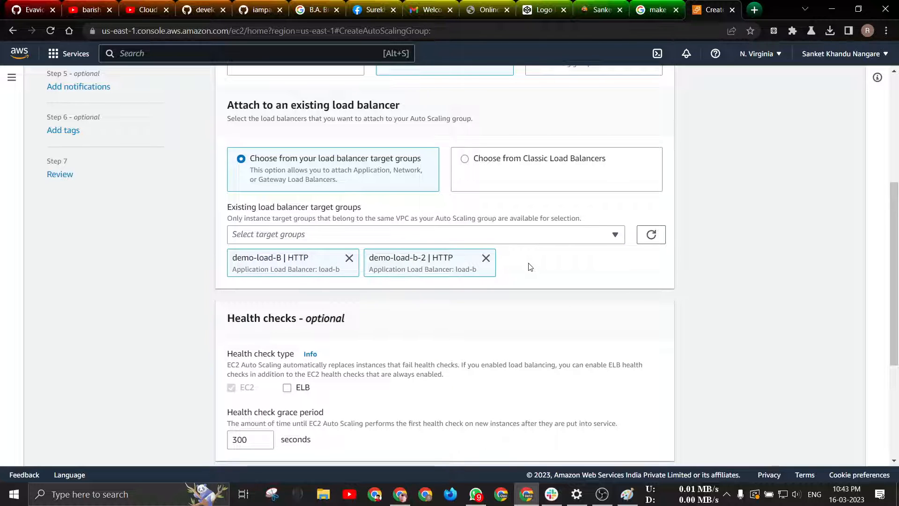
# Set the health check grace period to 10 seconds and continue to the group size and scaling policies
pyautogui.scroll(-4, 520, 268)
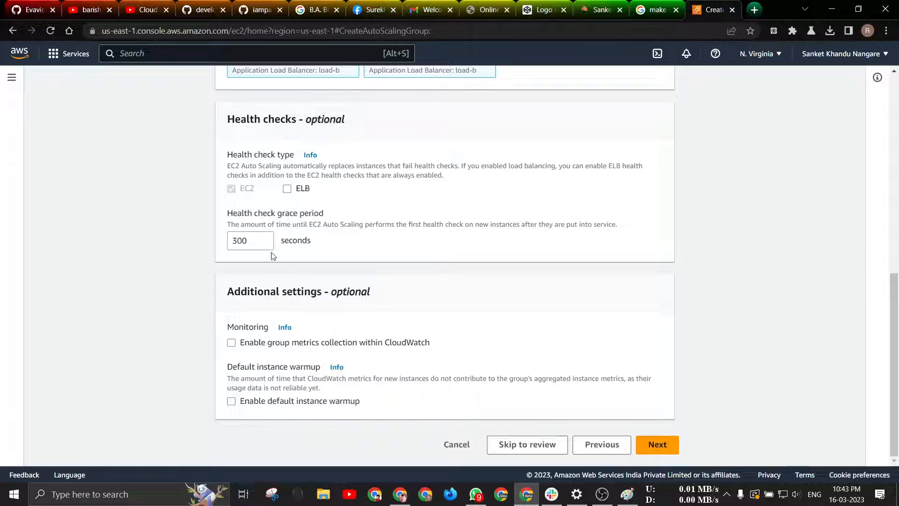
pyautogui.click(250, 242)
pyautogui.moveTo(249, 242); pyautogui.dragTo(225, 246)
pyautogui.write('10')
pyautogui.click(674, 446)
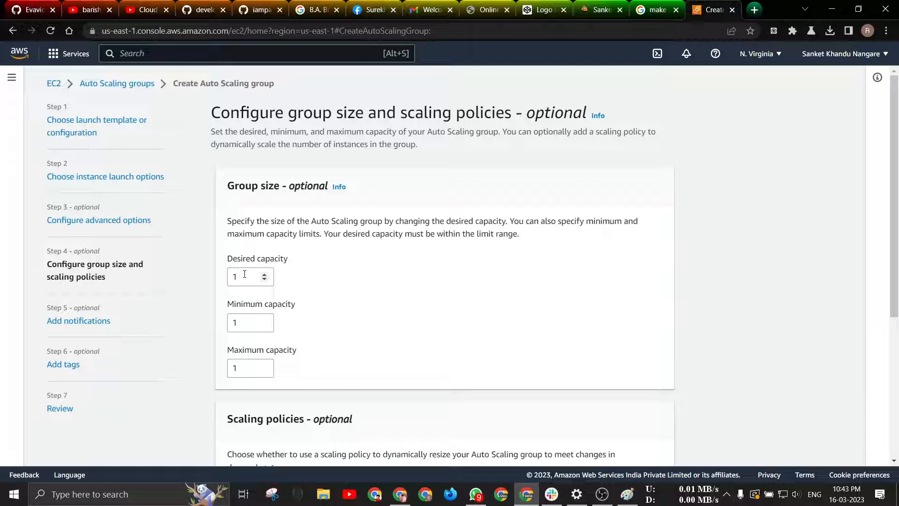
# Set the group's minimum capacity to 2 and maximum capacity to 5
pyautogui.moveTo(251, 321); pyautogui.dragTo(223, 330)
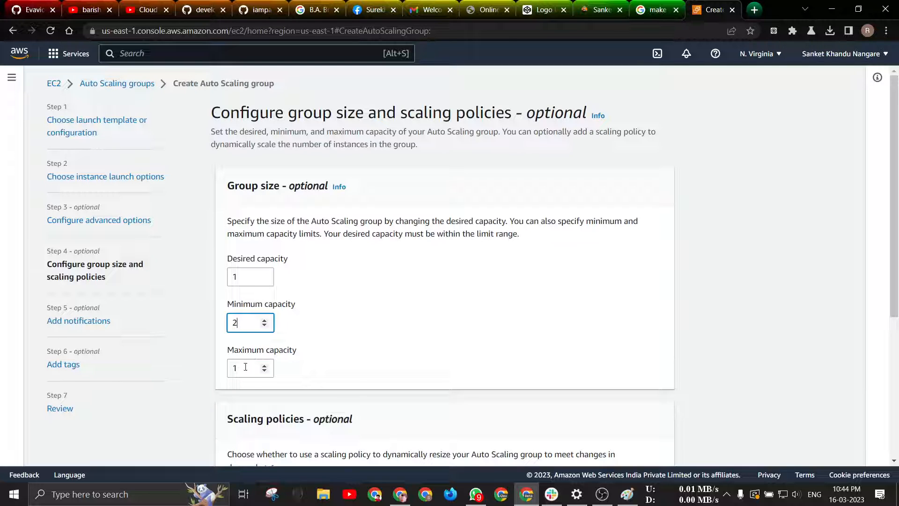
pyautogui.moveTo(248, 368); pyautogui.dragTo(213, 377)
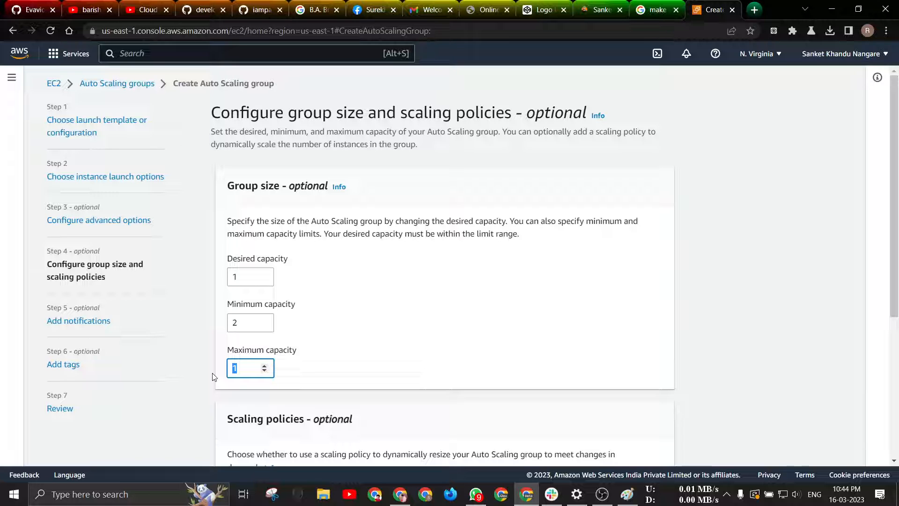
pyautogui.write('5')
# Enable a target tracking scaling policy on Average CPU utilization with a target value of 60
pyautogui.scroll(-5, 211, 375)
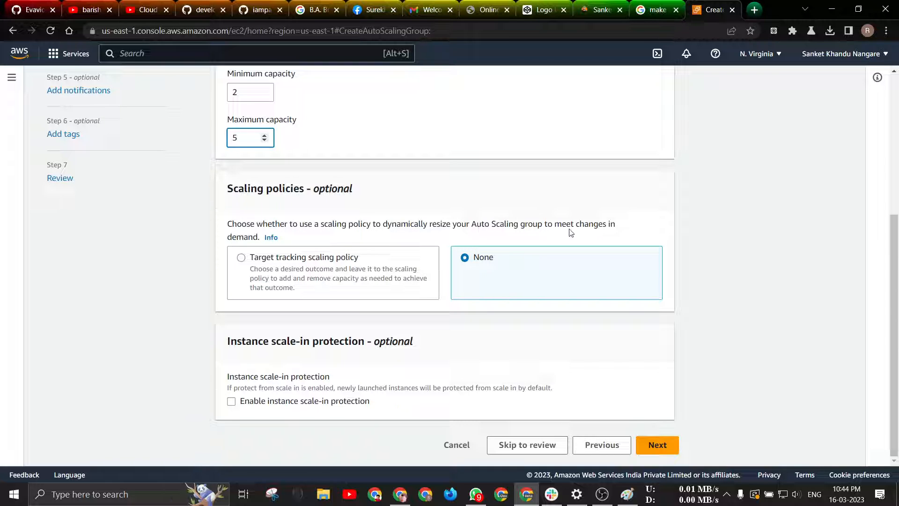
pyautogui.click(244, 260)
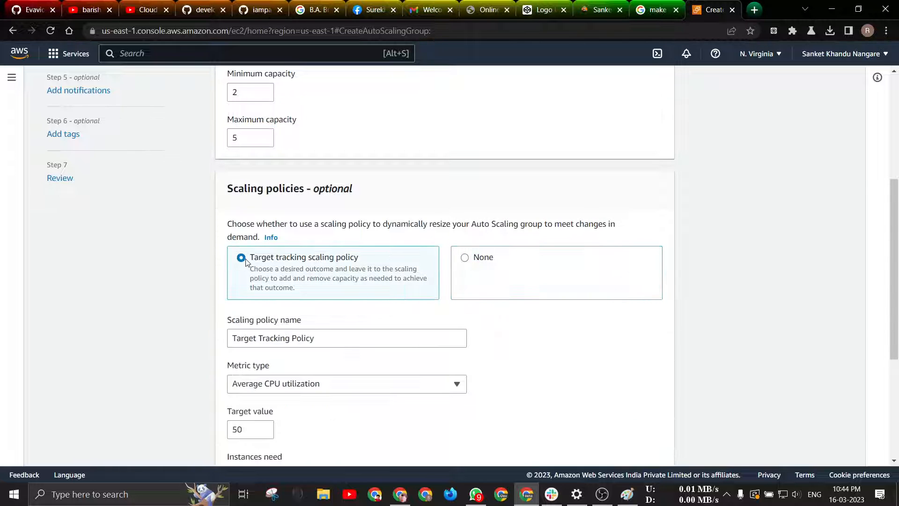
pyautogui.click(310, 385)
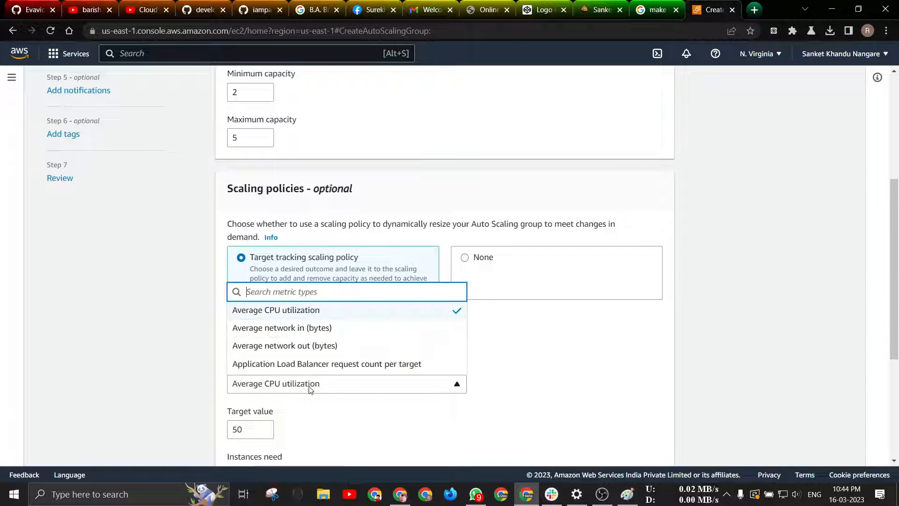
pyautogui.click(309, 386)
pyautogui.scroll(-5, 300, 384)
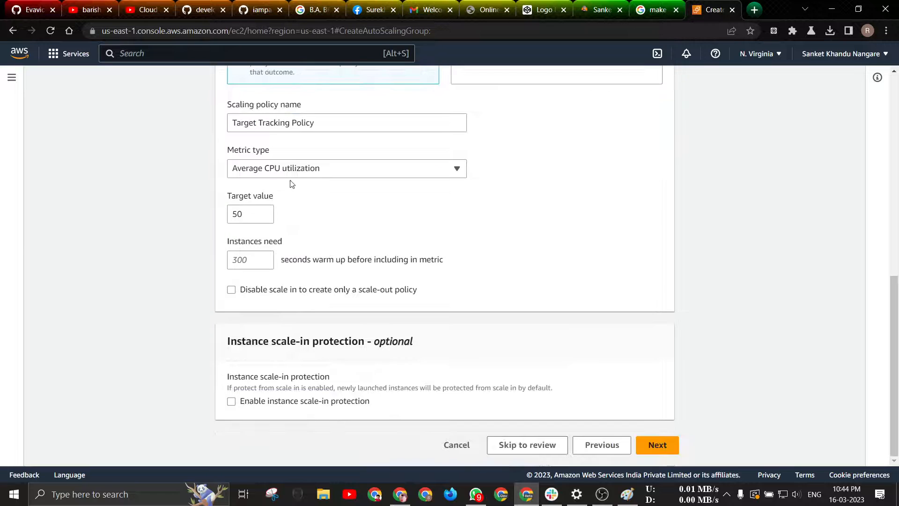
pyautogui.click(291, 164)
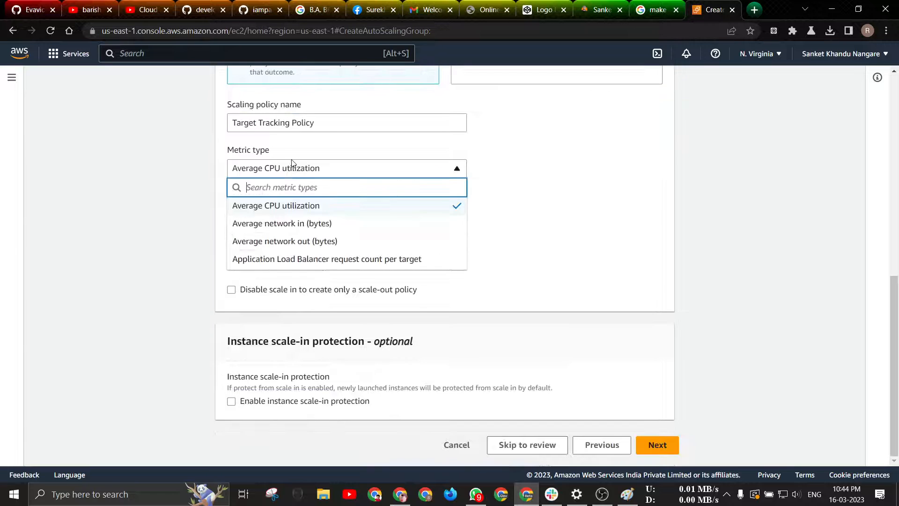
pyautogui.click(268, 206)
pyautogui.moveTo(253, 215); pyautogui.dragTo(218, 221)
pyautogui.write('60')
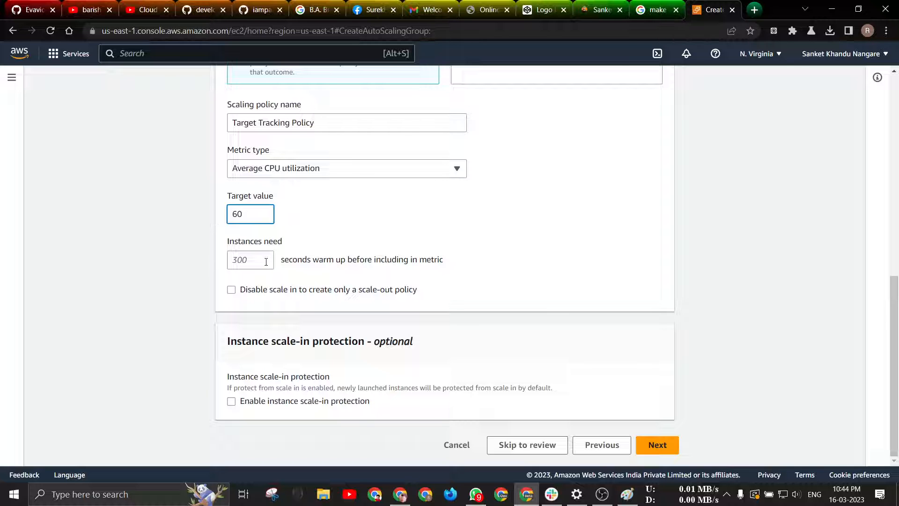
# Set the group's desired capacity to 2 and continue to the notifications page
pyautogui.click(648, 446)
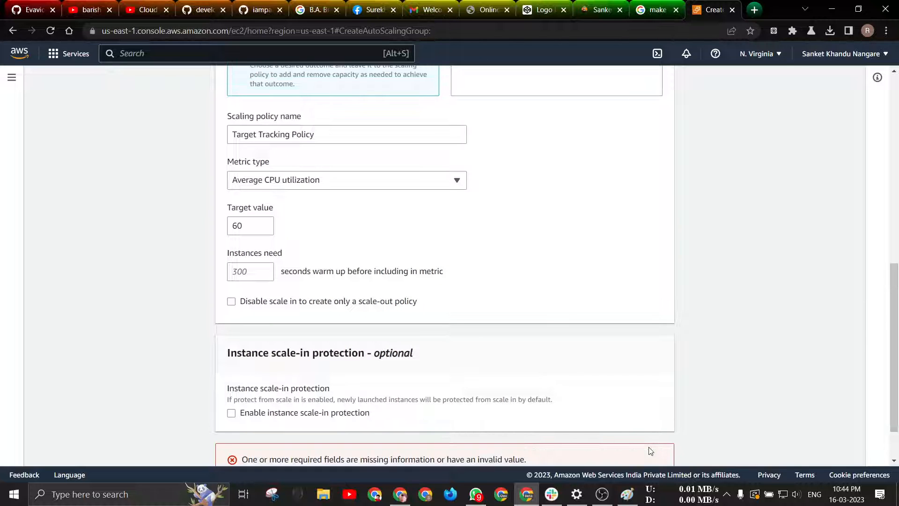
pyautogui.scroll(-1, 353, 403)
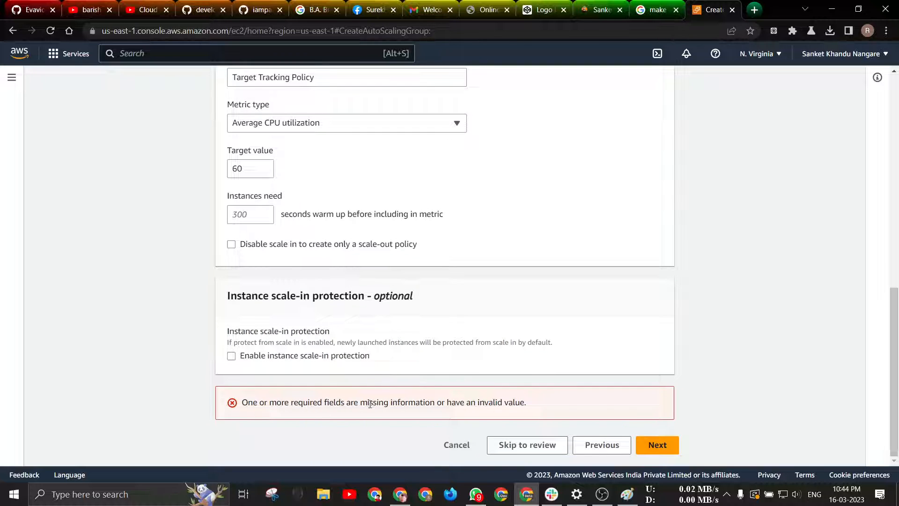
pyautogui.scroll(10, 370, 404)
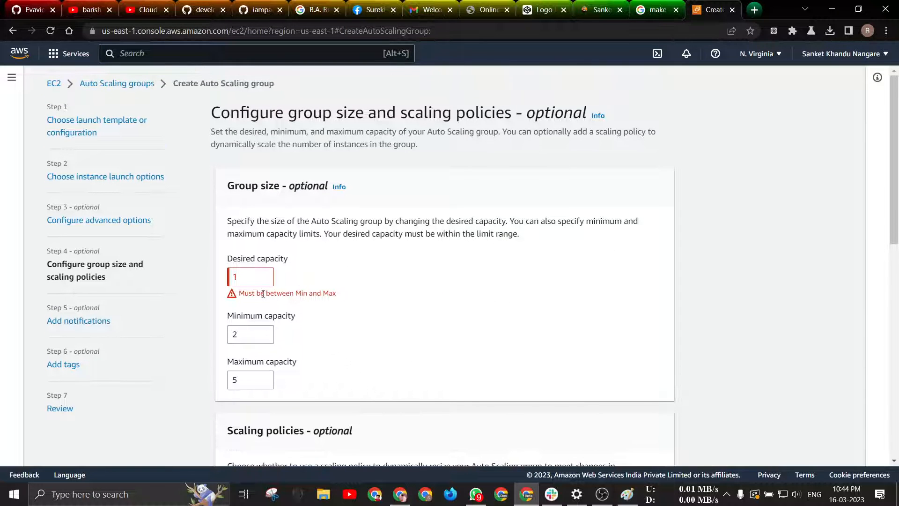
pyautogui.moveTo(247, 279); pyautogui.dragTo(226, 280)
pyautogui.write('2')
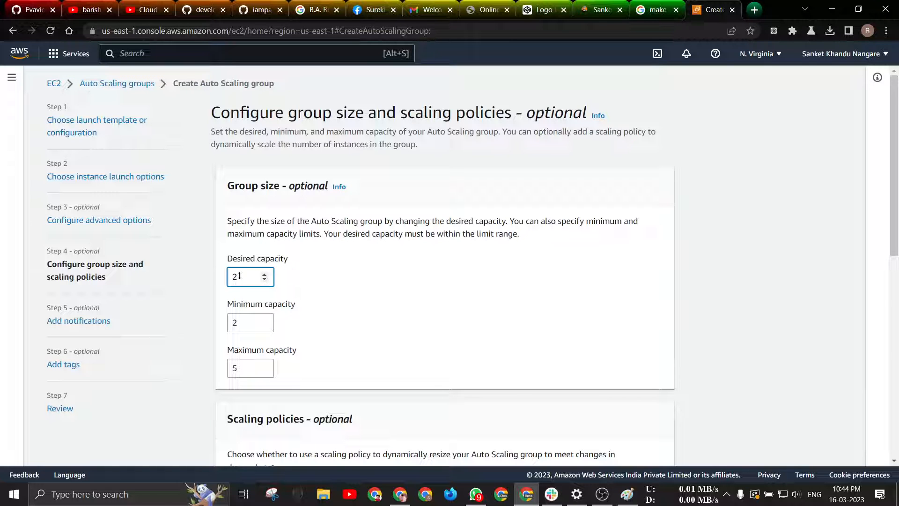
pyautogui.scroll(-10, 442, 299)
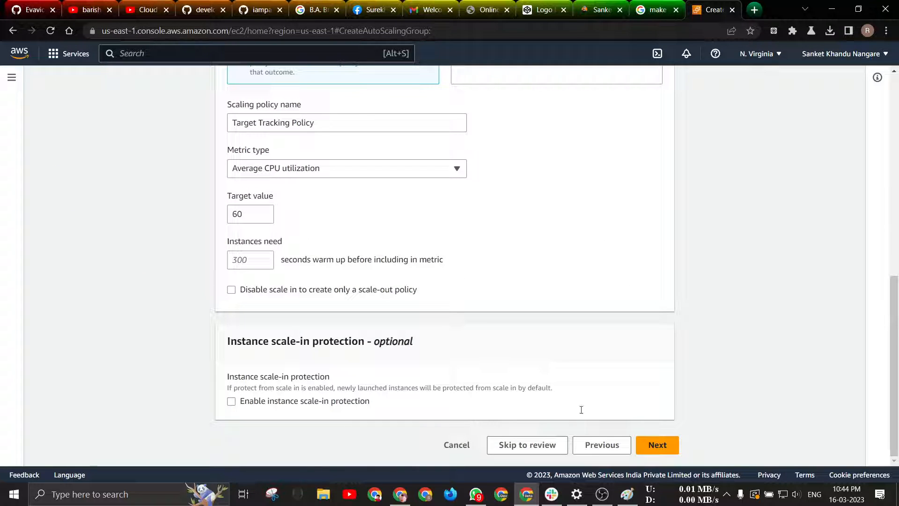
pyautogui.click(675, 450)
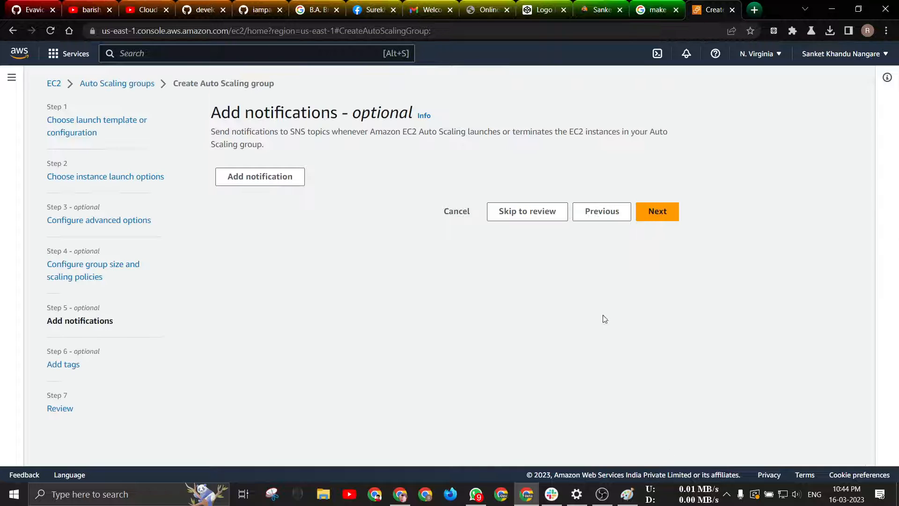
# Continue past notifications and tags without adding any, then create the Auto Scaling group from the review page
pyautogui.click(661, 210)
pyautogui.click(656, 368)
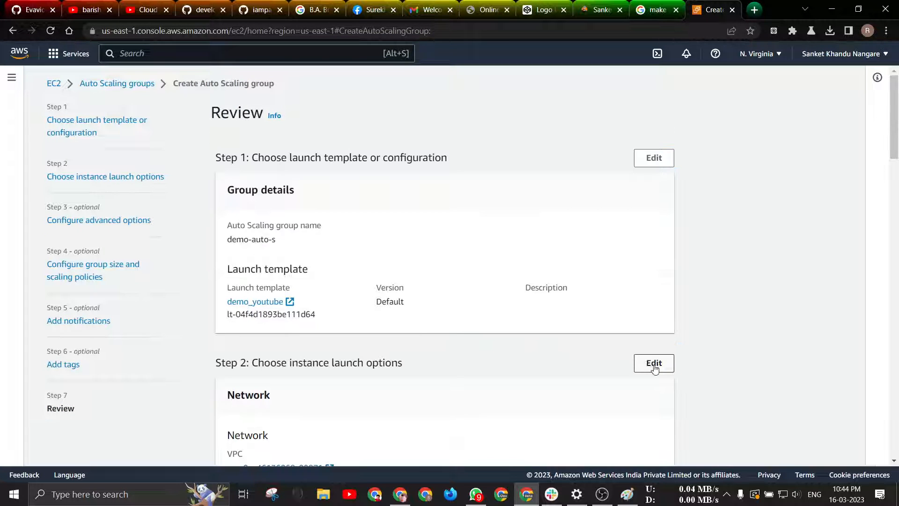
pyautogui.scroll(-15, 448, 246)
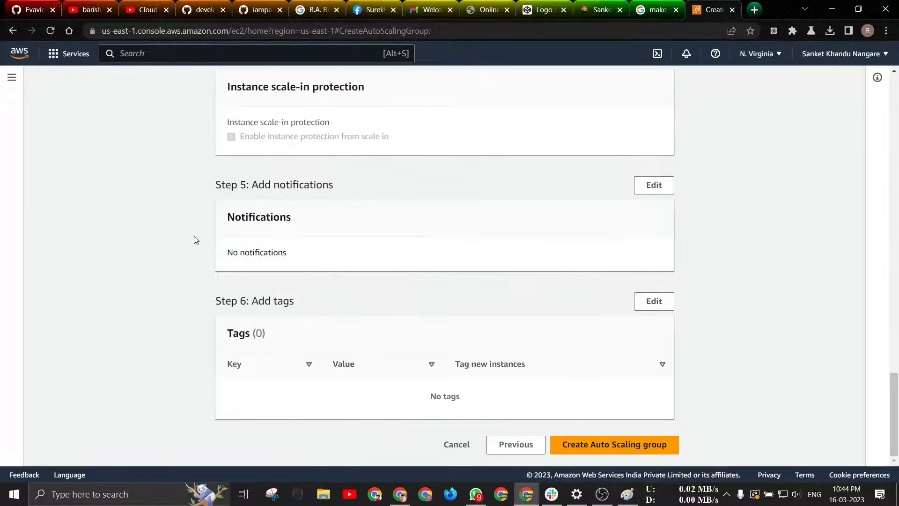
pyautogui.click(576, 447)
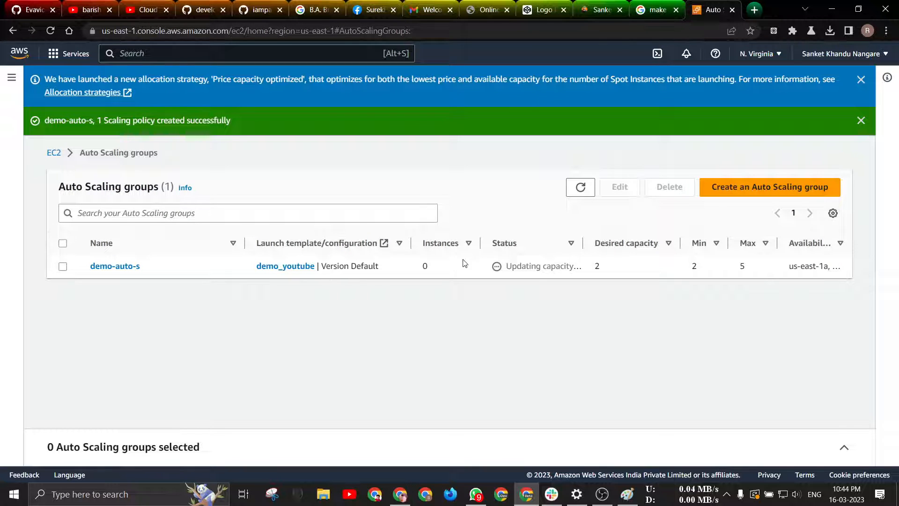
# Open the EC2 instances list and refresh it to check the instances launched by the Auto Scaling group
pyautogui.click(12, 77)
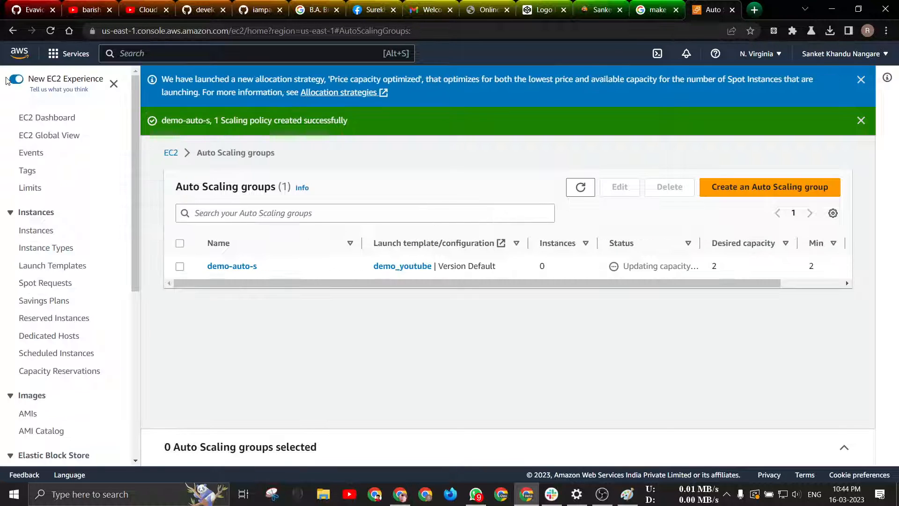
pyautogui.click(47, 228)
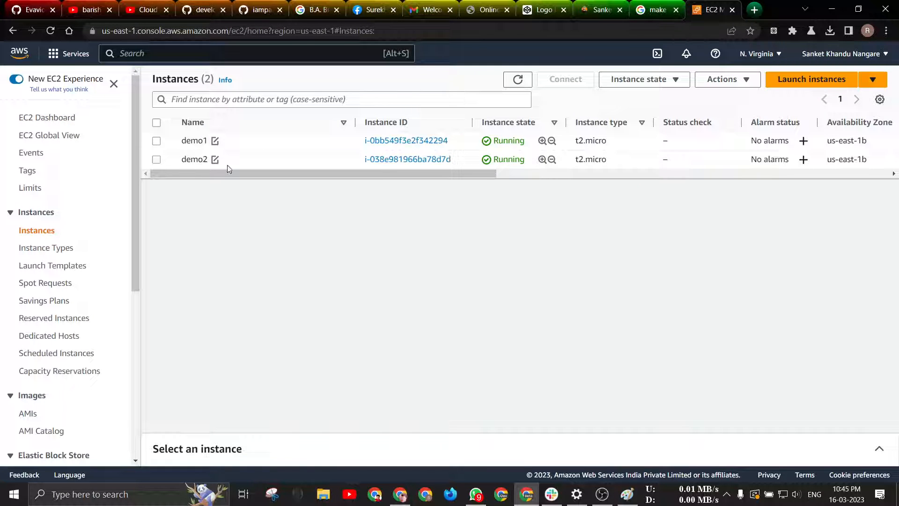
pyautogui.scroll(-6, 74, 267)
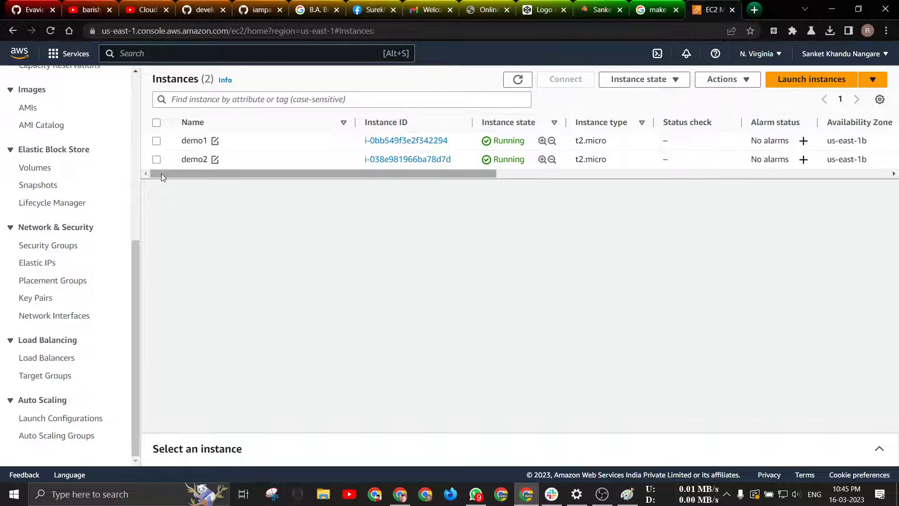
pyautogui.scroll(5, 86, 181)
pyautogui.click(517, 80)
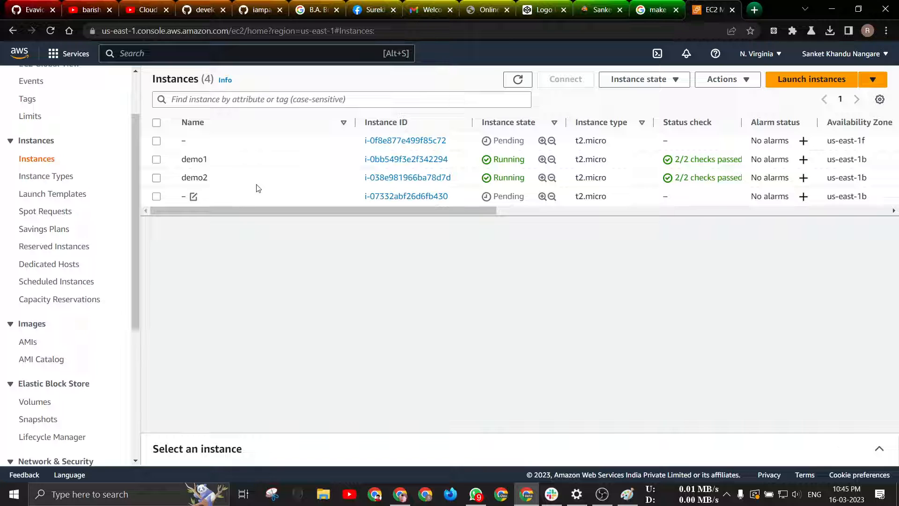
pyautogui.click(517, 81)
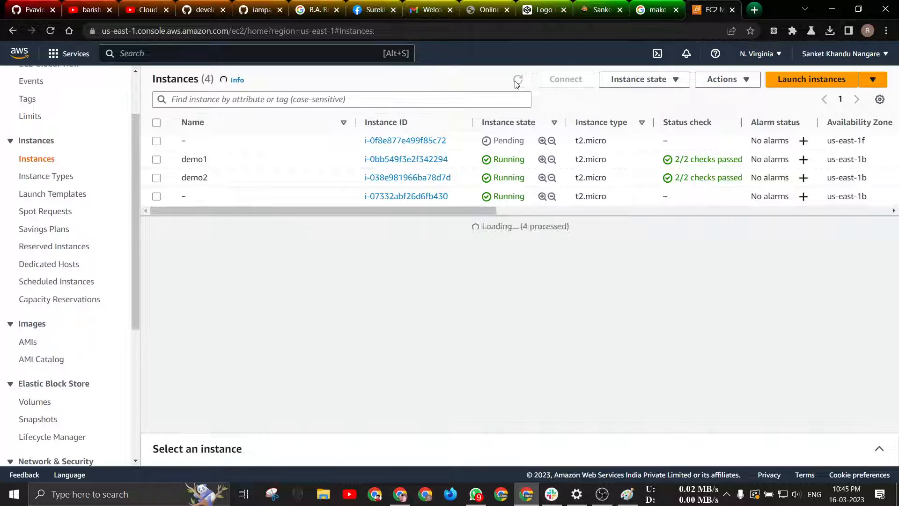
pyautogui.click(518, 81)
pyautogui.click(518, 81)
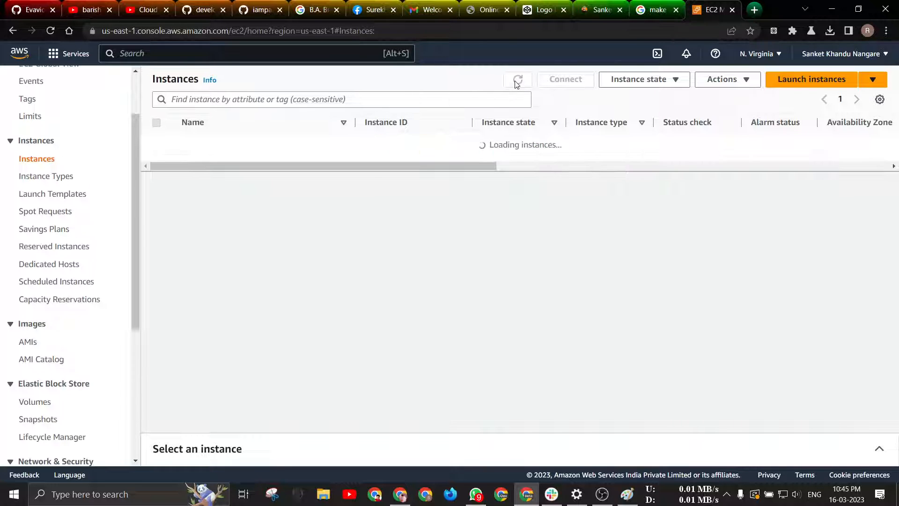
pyautogui.click(518, 80)
# Compare the Availability Zones of the two unnamed instances and refresh their status checks
pyautogui.moveTo(462, 210); pyautogui.dragTo(600, 215)
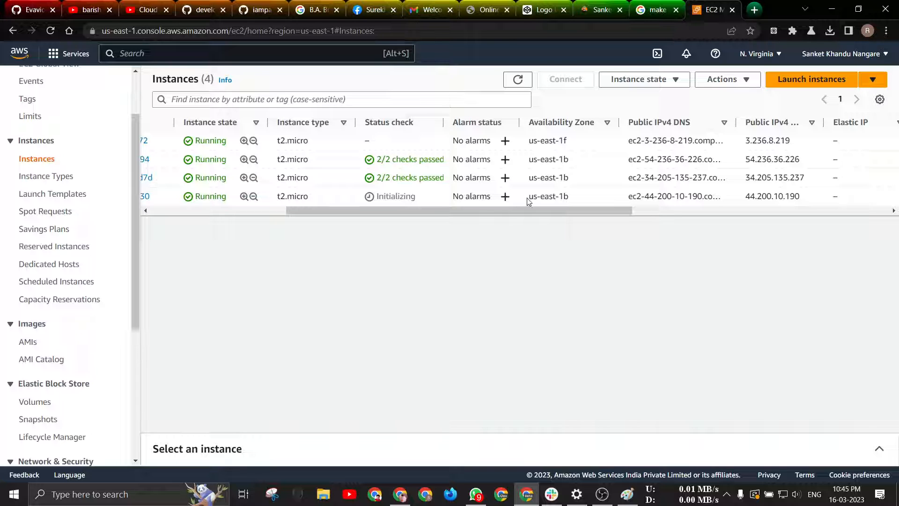
pyautogui.moveTo(528, 201); pyautogui.dragTo(575, 200)
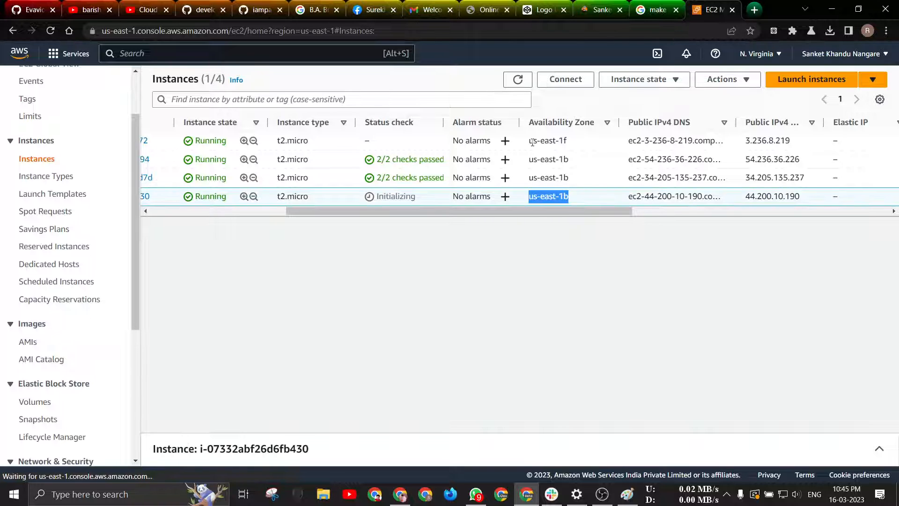
pyautogui.moveTo(529, 141); pyautogui.dragTo(566, 142)
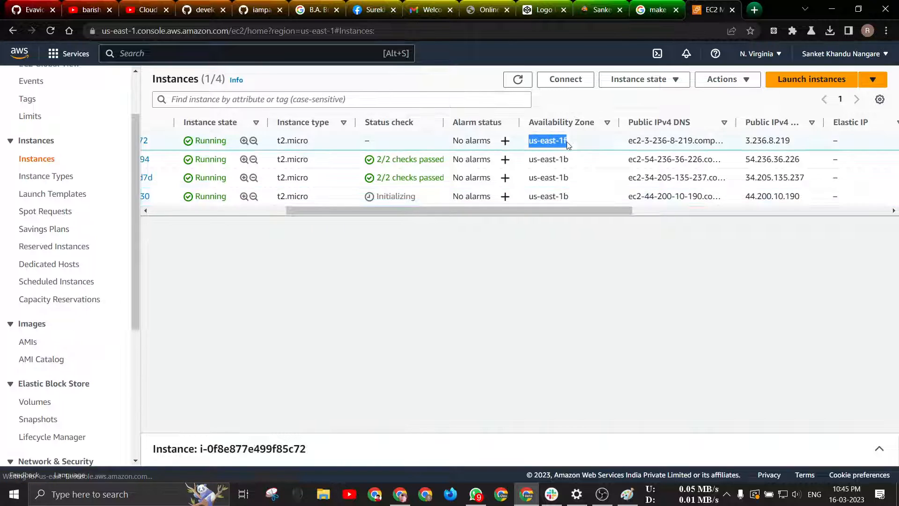
pyautogui.moveTo(543, 210); pyautogui.dragTo(336, 213)
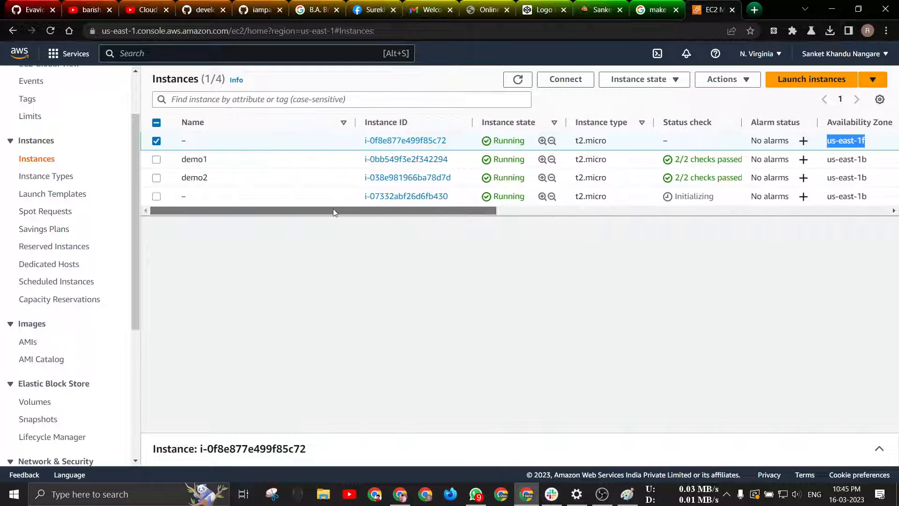
pyautogui.click(516, 81)
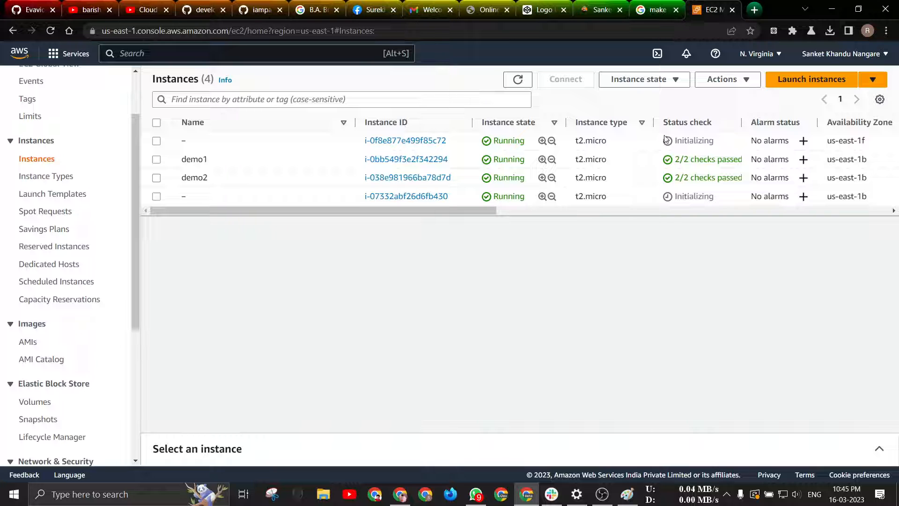
# Return to the Auto Scaling groups list, refresh it and select the demo-auto-s group
pyautogui.scroll(-5, 86, 323)
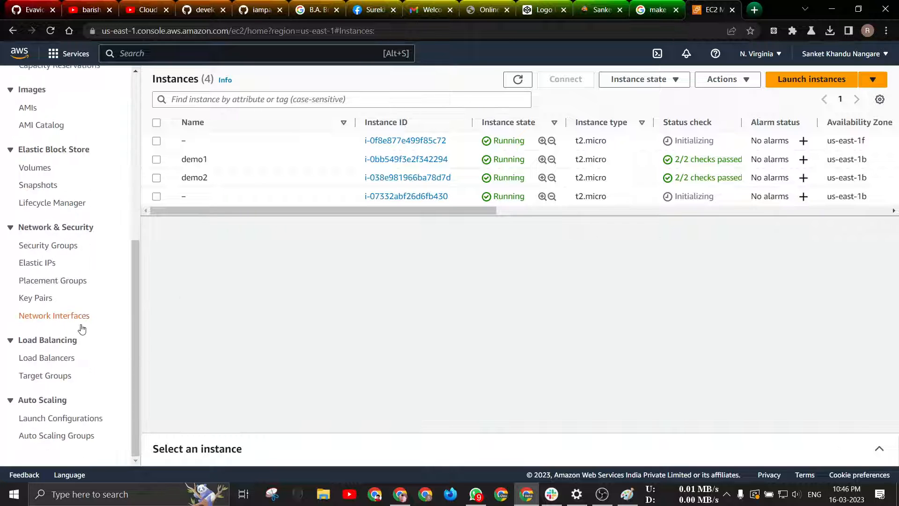
pyautogui.click(49, 438)
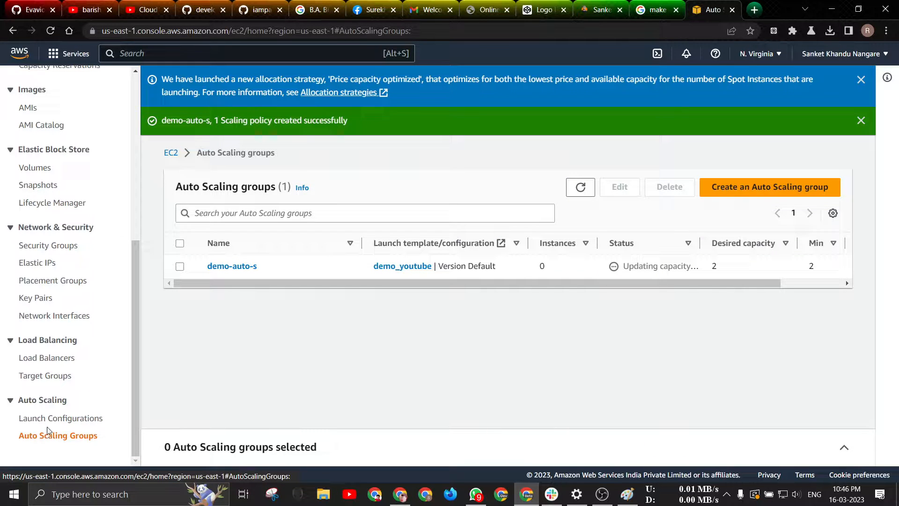
pyautogui.click(581, 187)
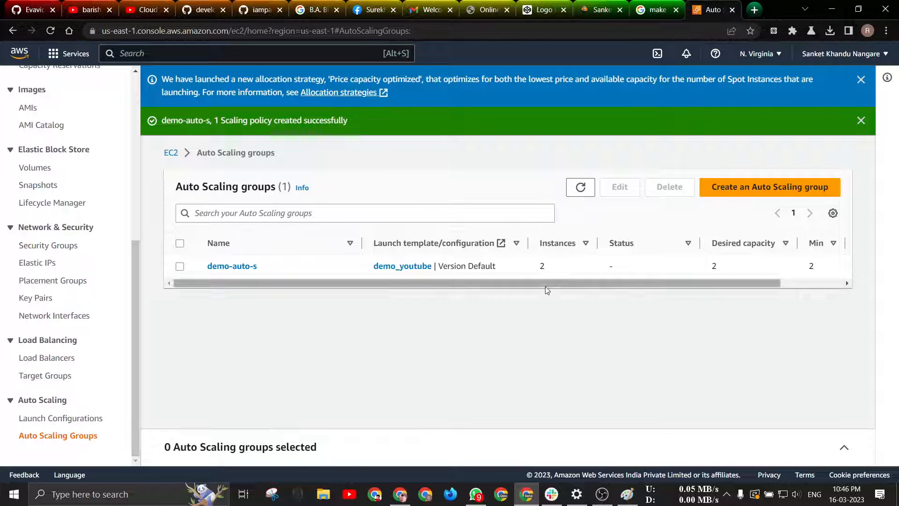
pyautogui.click(180, 267)
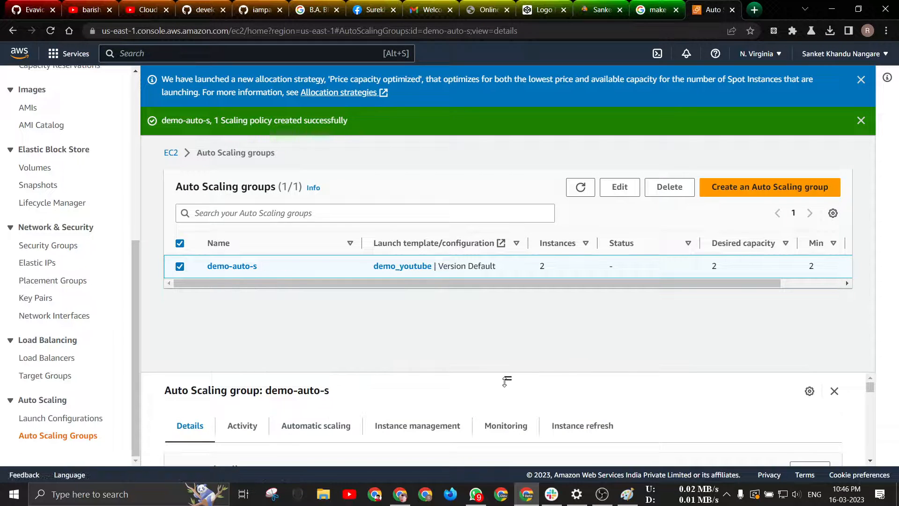
# Enlarge the demo-auto-s details pane and review the group's details from capacity settings to tags
pyautogui.moveTo(506, 379); pyautogui.dragTo(495, 137)
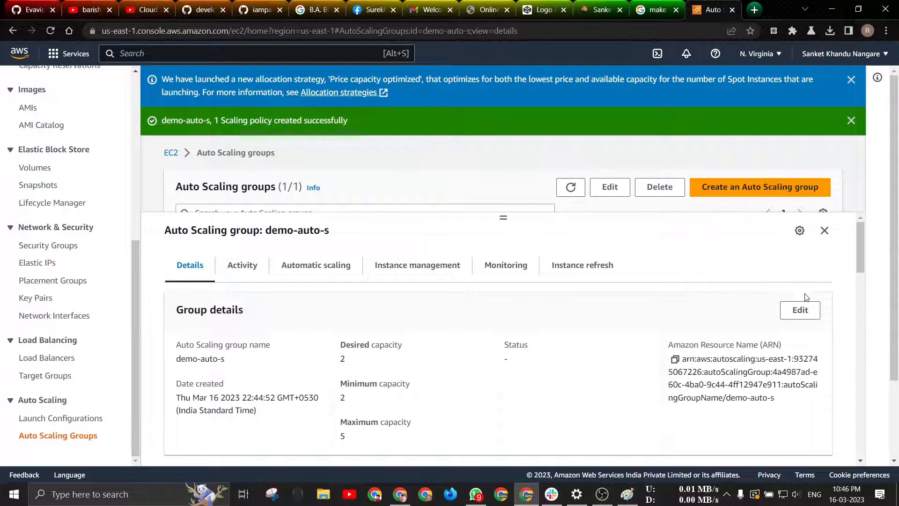
pyautogui.scroll(-3, 778, 300)
pyautogui.scroll(3, 855, 271)
pyautogui.moveTo(857, 260); pyautogui.dragTo(850, 308)
pyautogui.moveTo(860, 264); pyautogui.dragTo(852, 449)
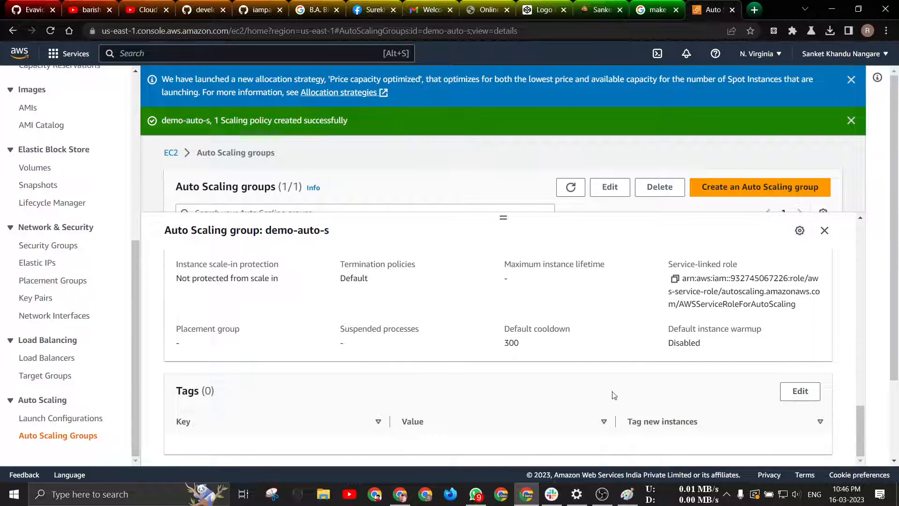
pyautogui.scroll(15, 328, 285)
# Examine the activity history of demo-auto-s for the status of both instance launches
pyautogui.click(238, 273)
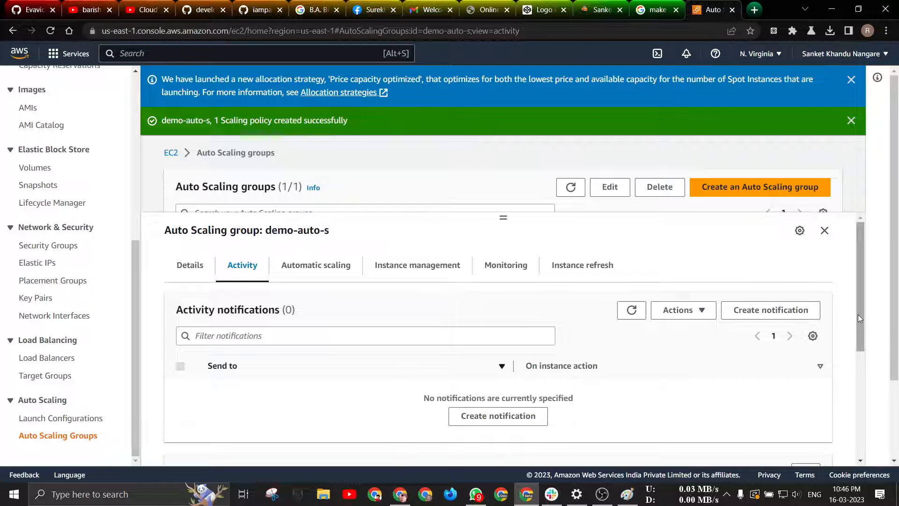
pyautogui.moveTo(858, 313); pyautogui.dragTo(852, 431)
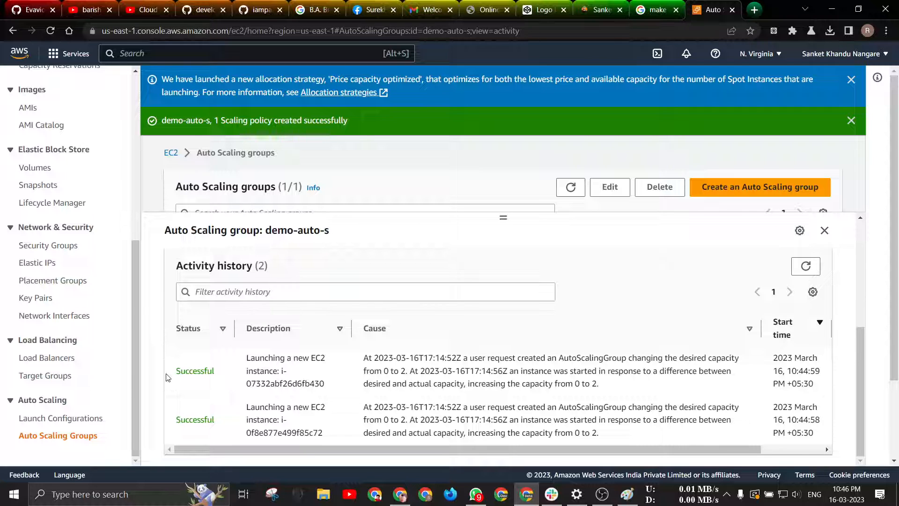
pyautogui.moveTo(170, 373); pyautogui.dragTo(231, 372)
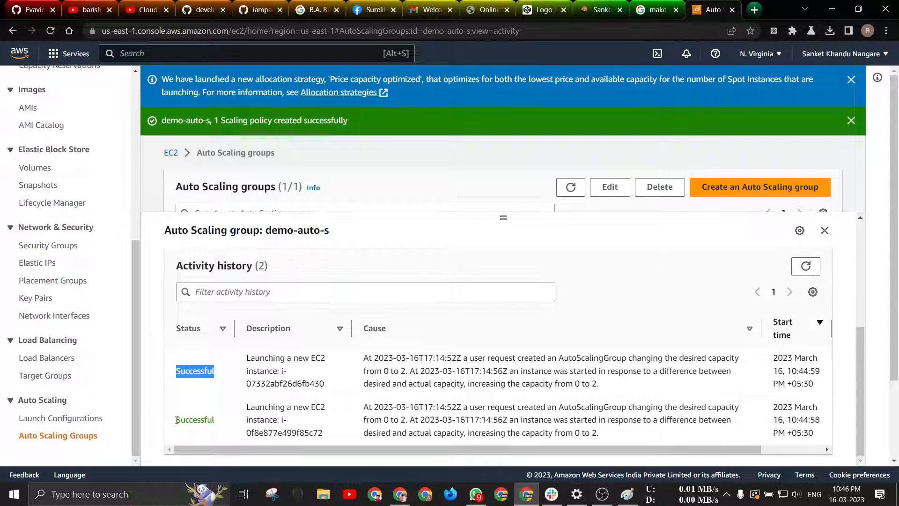
pyautogui.moveTo(176, 420); pyautogui.dragTo(220, 426)
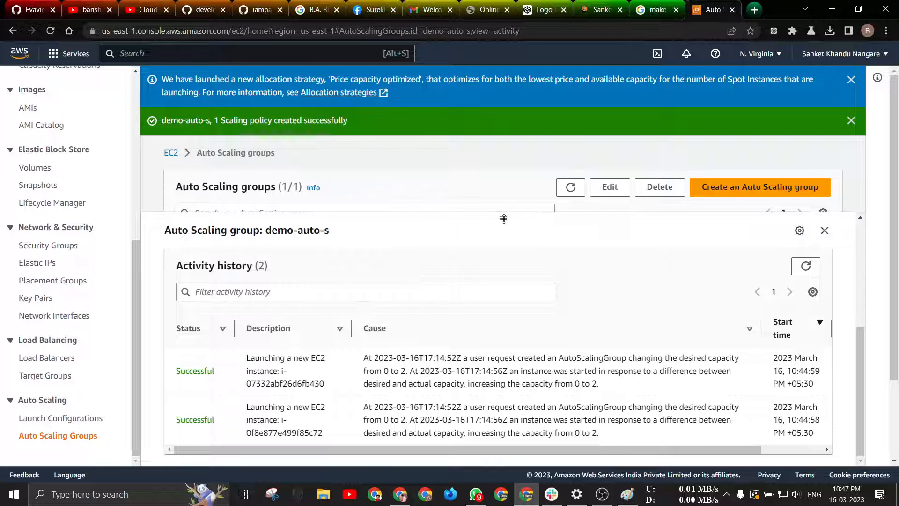
pyautogui.scroll(5, 493, 311)
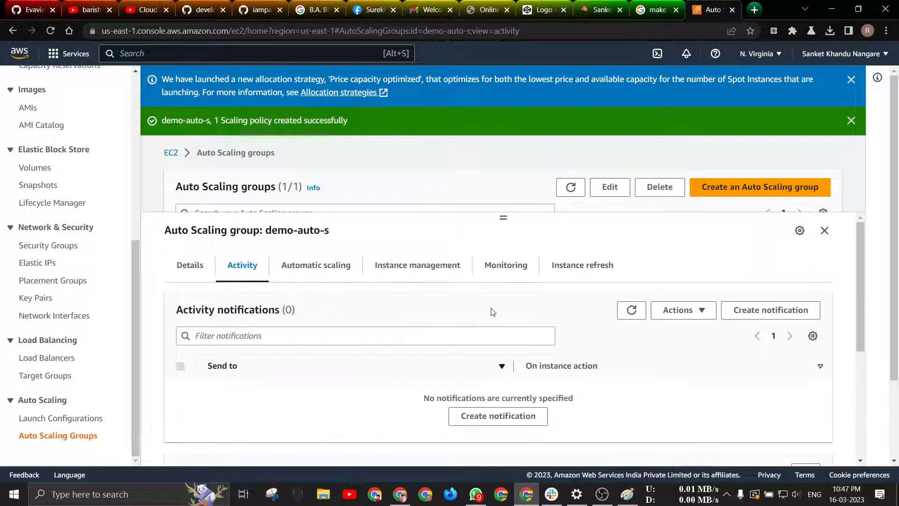
# Review the automatic scaling policies and scheduled actions of demo-auto-s, then collapse the group's details
pyautogui.click(327, 263)
pyautogui.scroll(-6, 518, 341)
pyautogui.scroll(3, 419, 352)
pyautogui.scroll(-4, 384, 352)
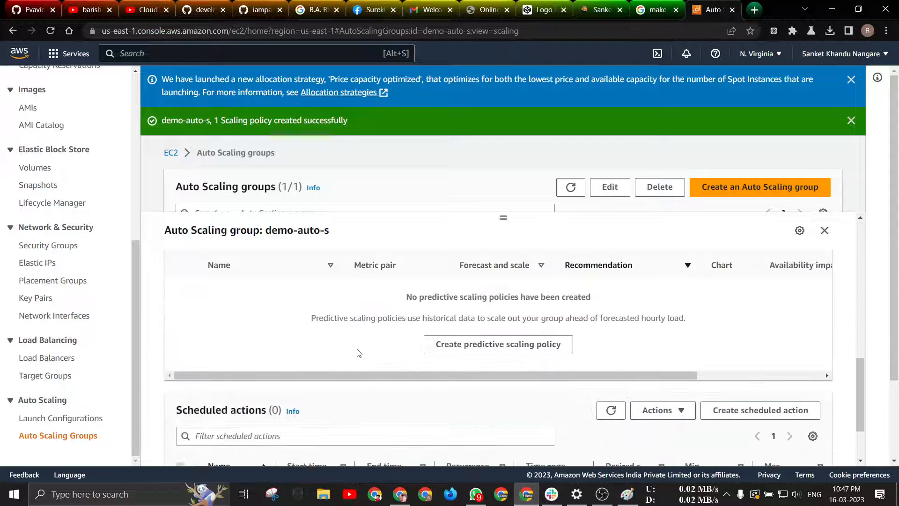
pyautogui.scroll(8, 353, 351)
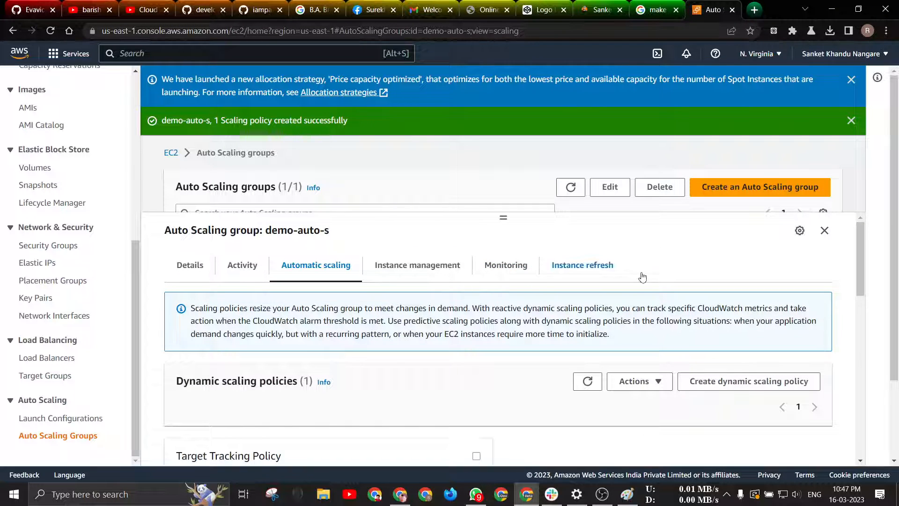
pyautogui.click(824, 230)
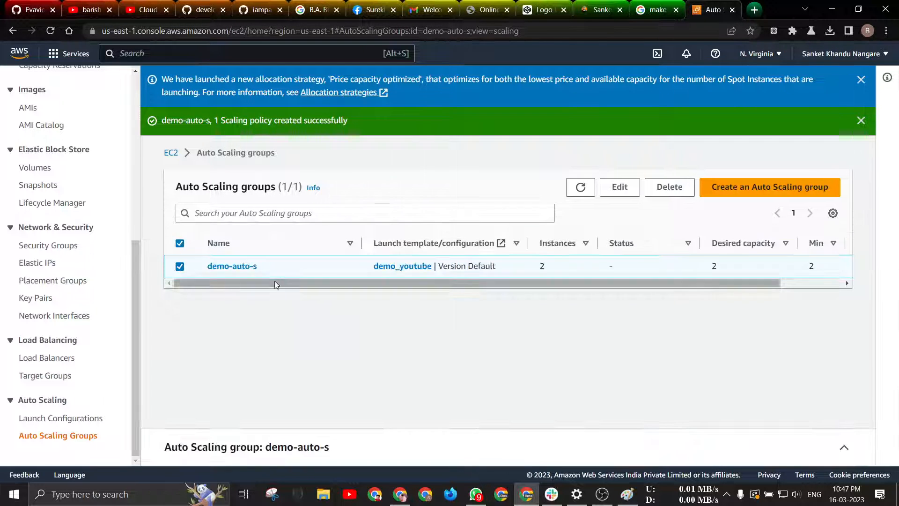
pyautogui.scroll(7, 84, 373)
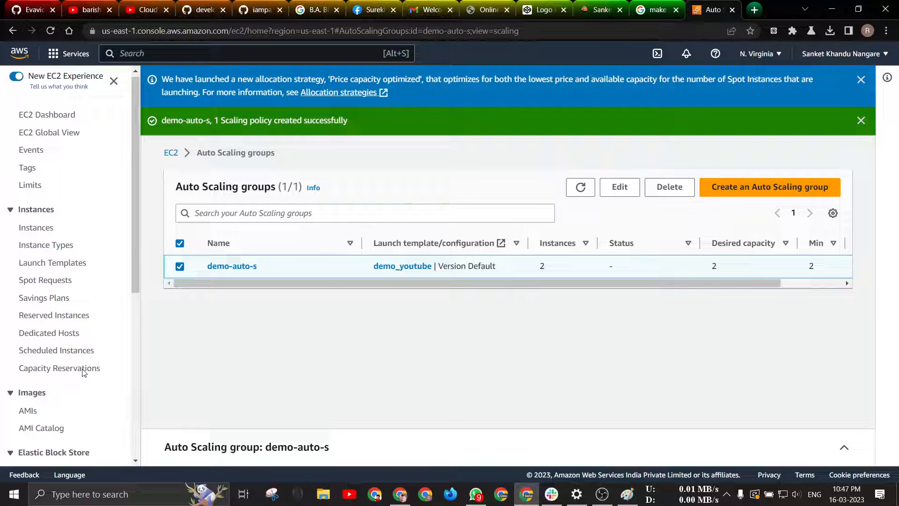
# Check the state of the EC2 instances and return to the Auto Scaling groups list
pyautogui.click(43, 232)
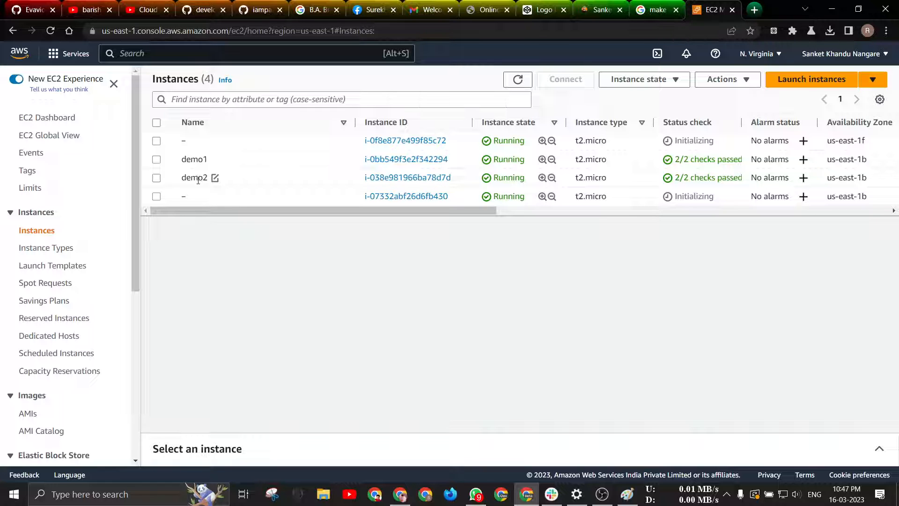
pyautogui.scroll(-6, 46, 368)
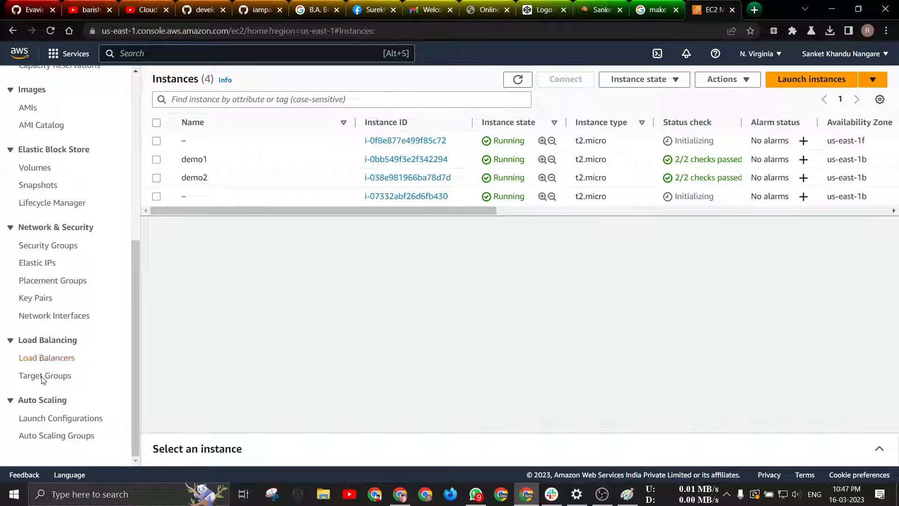
pyautogui.click(41, 435)
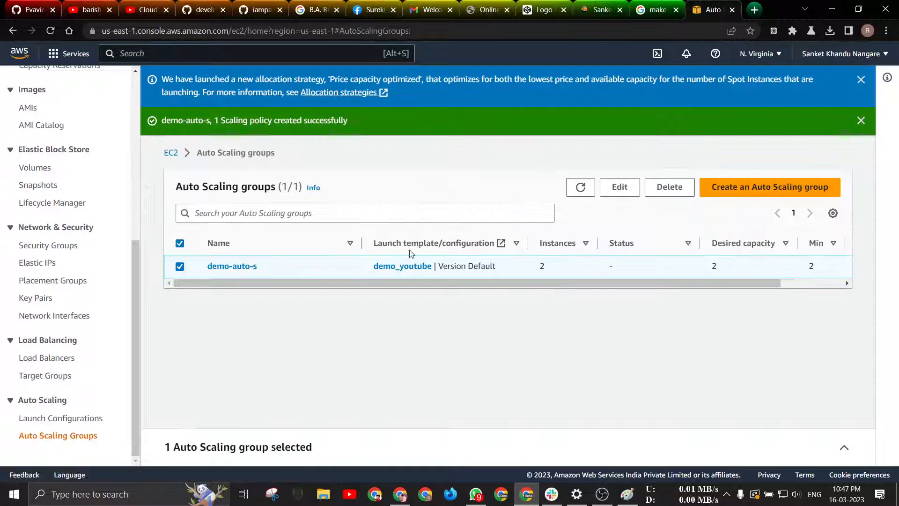
# Open demo-auto-s for editing, review its settings including the load balancer target groups, and return to the groups list without saving
pyautogui.click(633, 191)
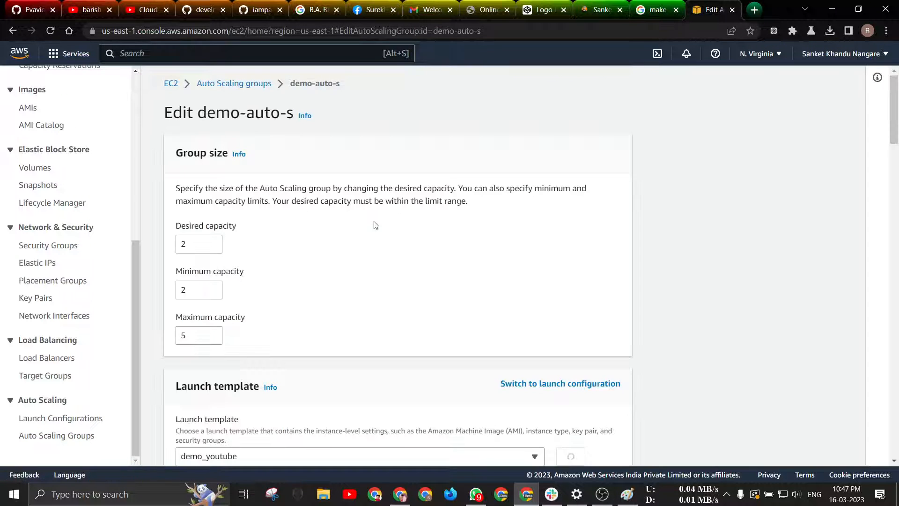
pyautogui.scroll(-10, 281, 267)
pyautogui.scroll(-8, 307, 233)
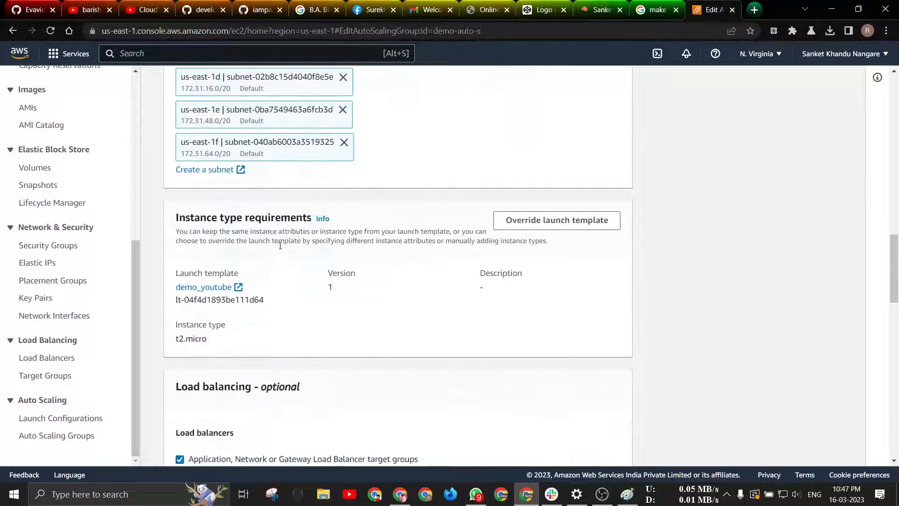
pyautogui.scroll(-5, 277, 248)
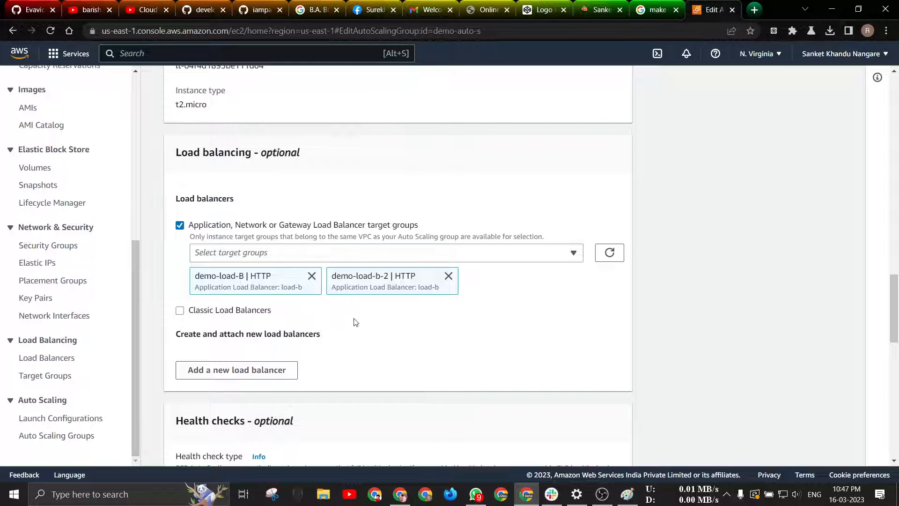
pyautogui.scroll(-8, 356, 323)
pyautogui.scroll(20, 356, 322)
pyautogui.click(229, 90)
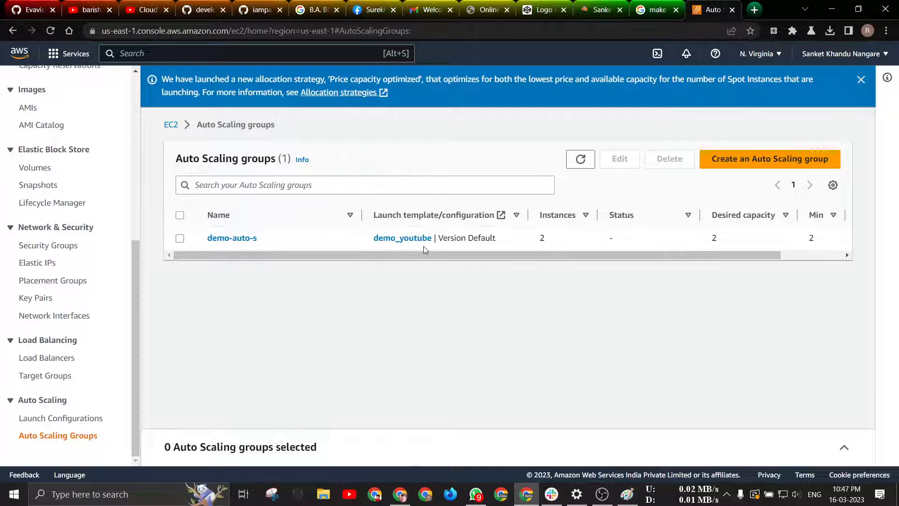
# Select demo-auto-s, expand its details and examine the activity history for the status of its instance launches
pyautogui.moveTo(421, 252); pyautogui.dragTo(269, 247)
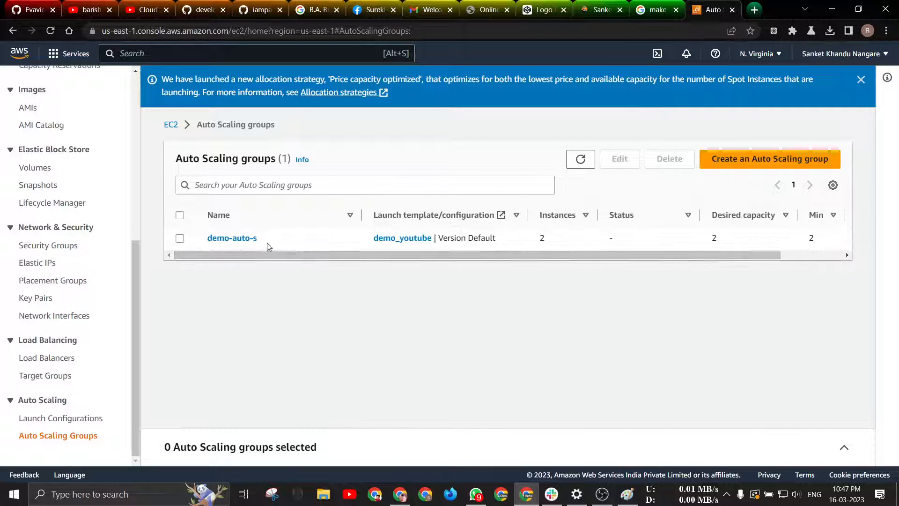
pyautogui.click(183, 236)
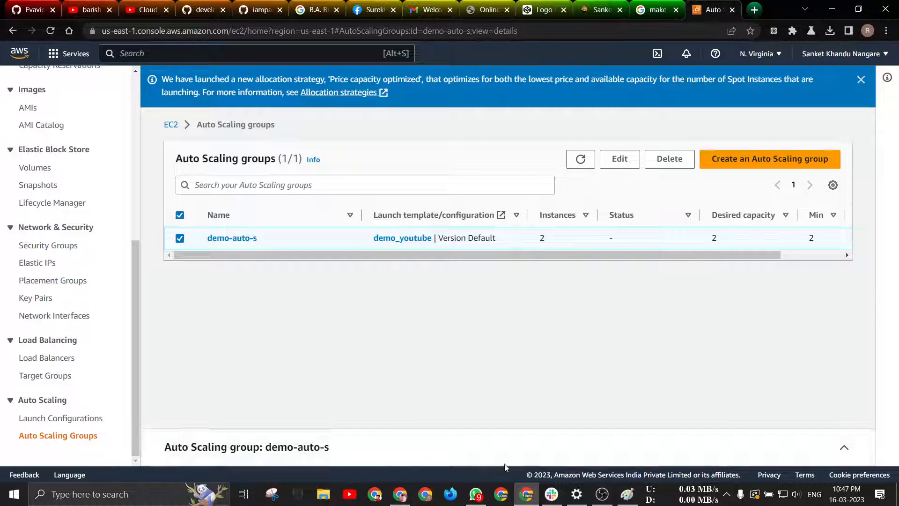
pyautogui.moveTo(525, 452); pyautogui.dragTo(526, 396)
pyautogui.click(533, 452)
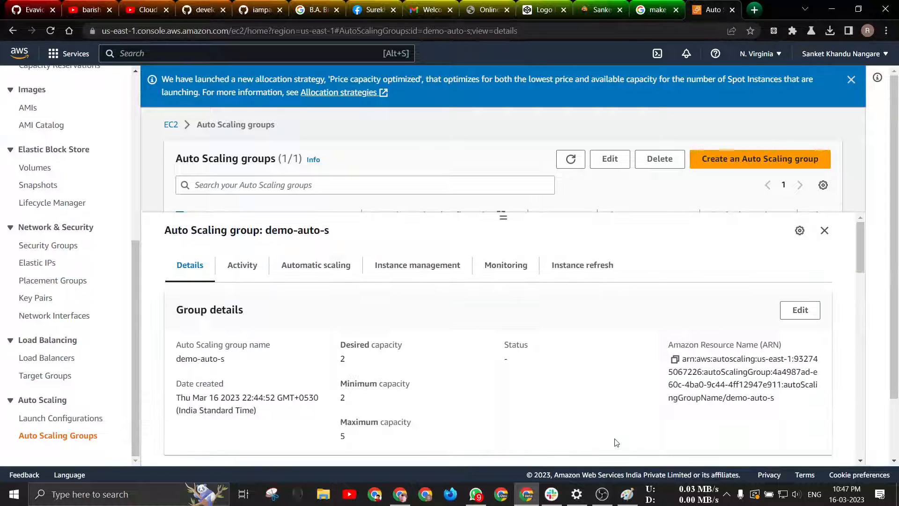
pyautogui.click(248, 263)
pyautogui.scroll(-5, 281, 381)
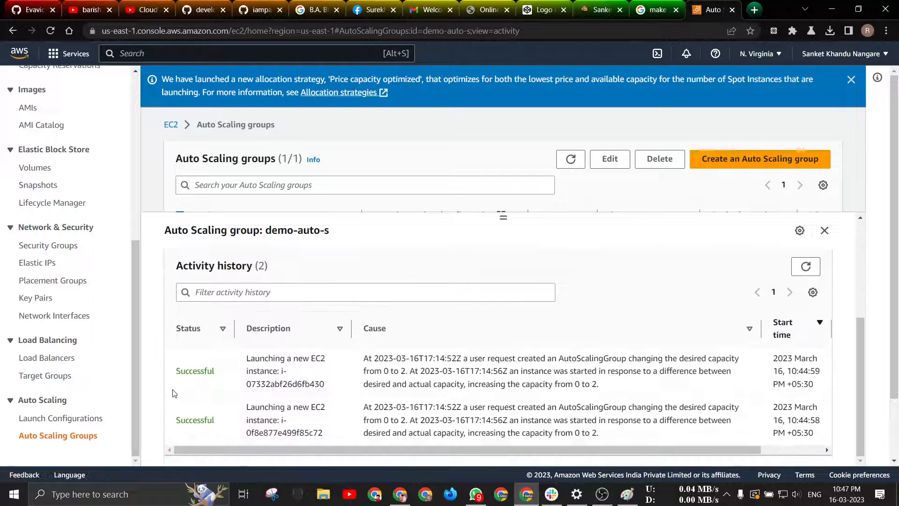
pyautogui.moveTo(174, 393); pyautogui.dragTo(187, 387)
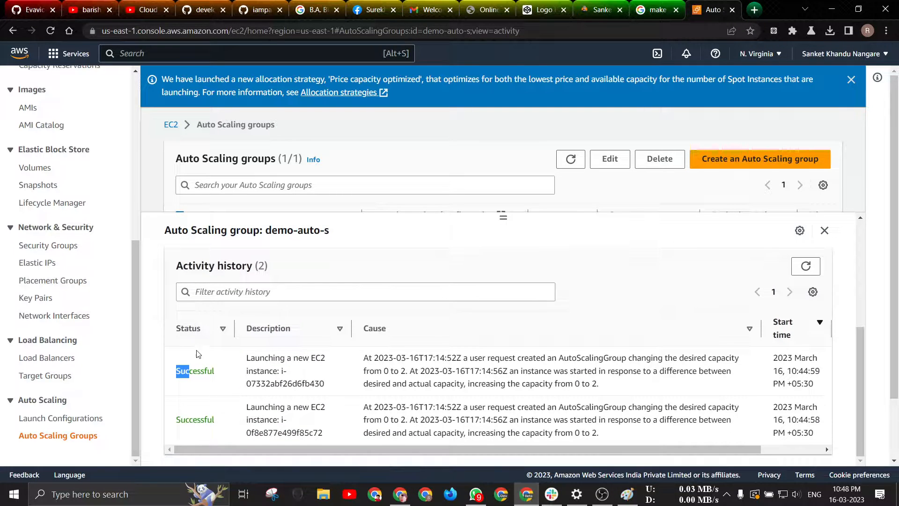
# Terminate the unnamed running EC2 instance in availability zone us-east-1f
pyautogui.scroll(8, 84, 164)
pyautogui.click(37, 230)
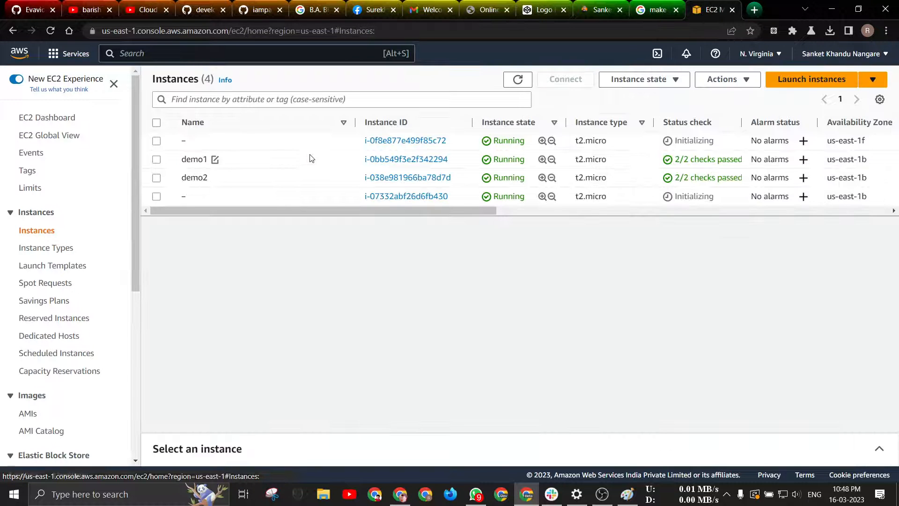
pyautogui.click(156, 141)
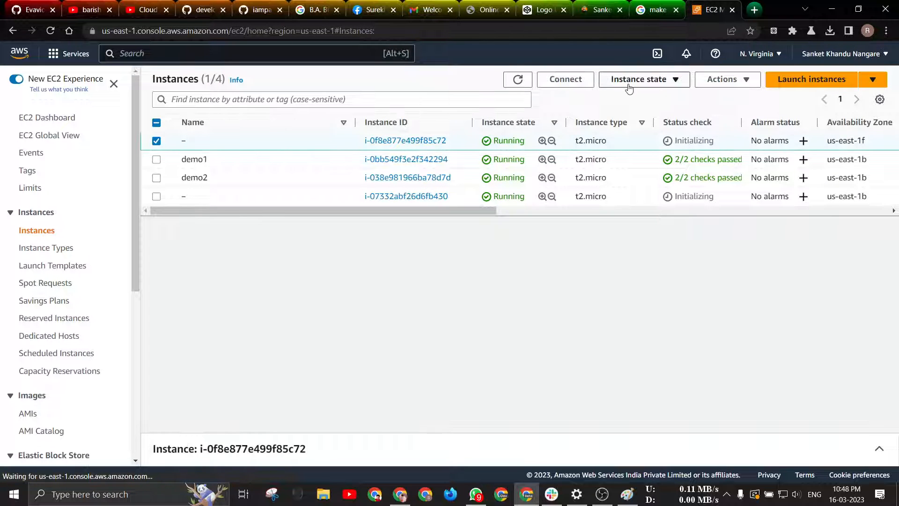
pyautogui.click(629, 88)
pyautogui.click(637, 168)
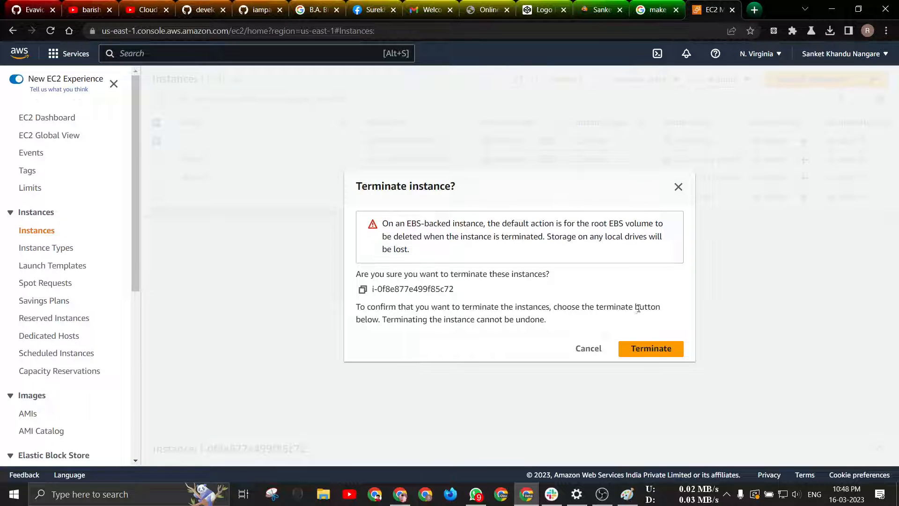
pyautogui.click(638, 348)
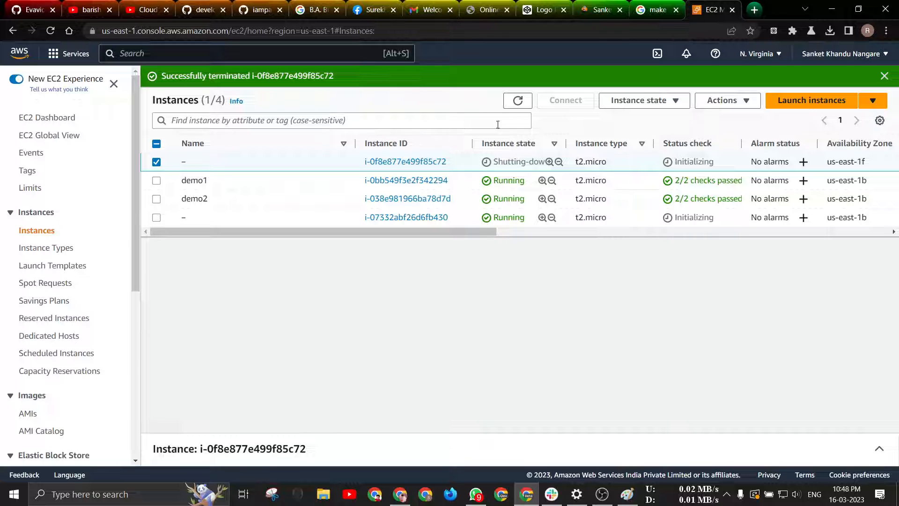
# Dismiss the termination notice and repeatedly refresh the instances list to monitor the state of the terminated us-east-1f instance
pyautogui.click(513, 105)
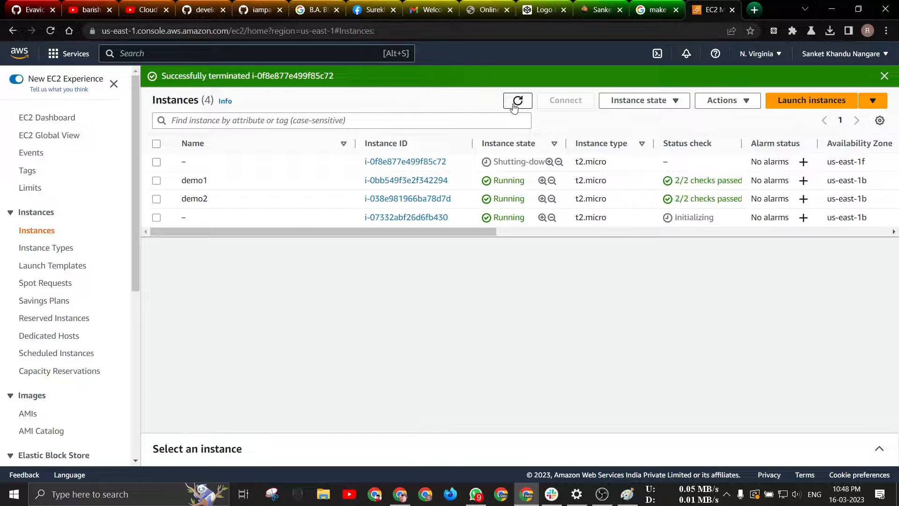
pyautogui.click(514, 104)
pyautogui.click(514, 105)
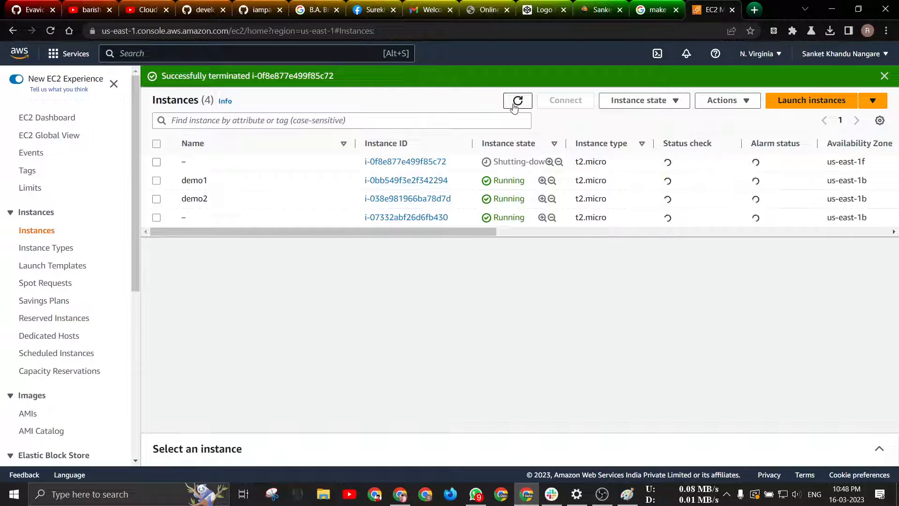
pyautogui.click(516, 102)
pyautogui.click(516, 103)
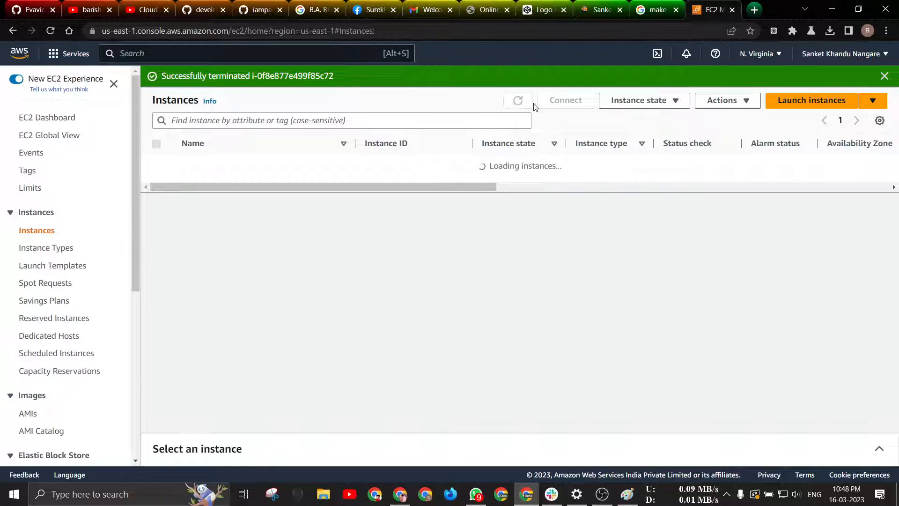
pyautogui.click(884, 76)
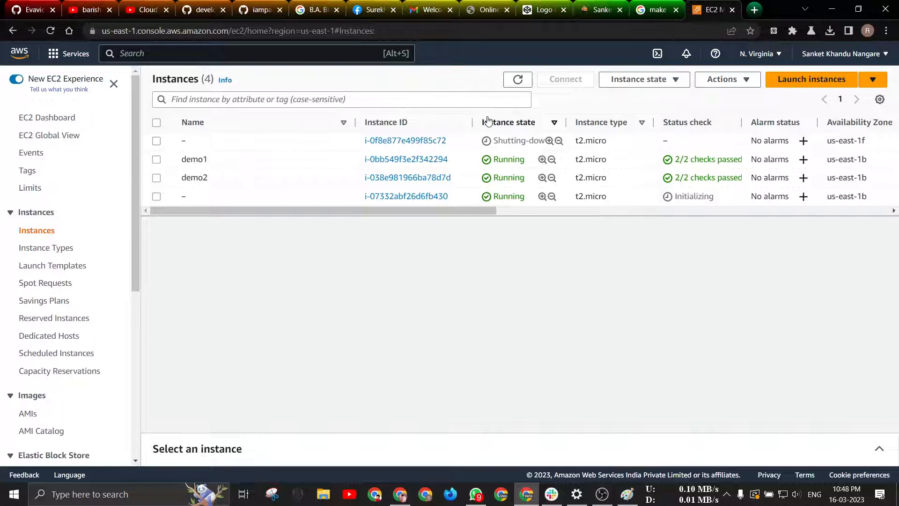
pyautogui.click(505, 82)
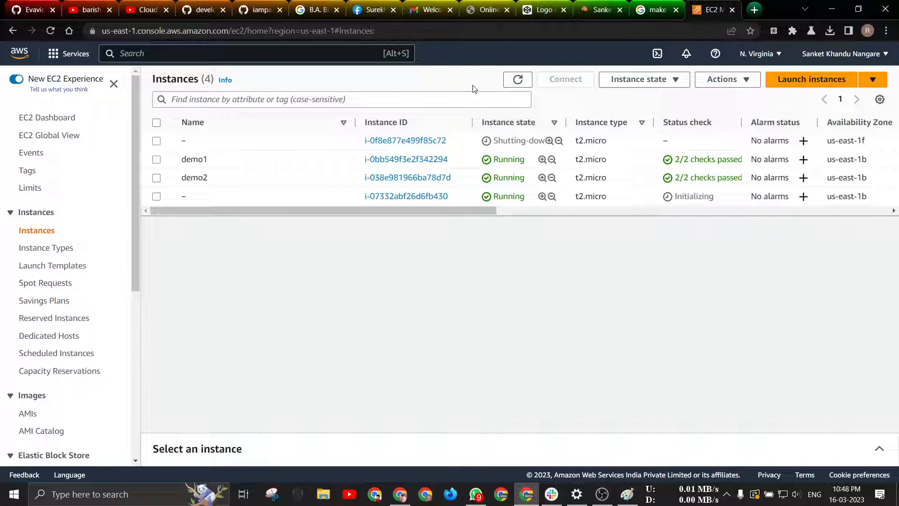
pyautogui.click(515, 83)
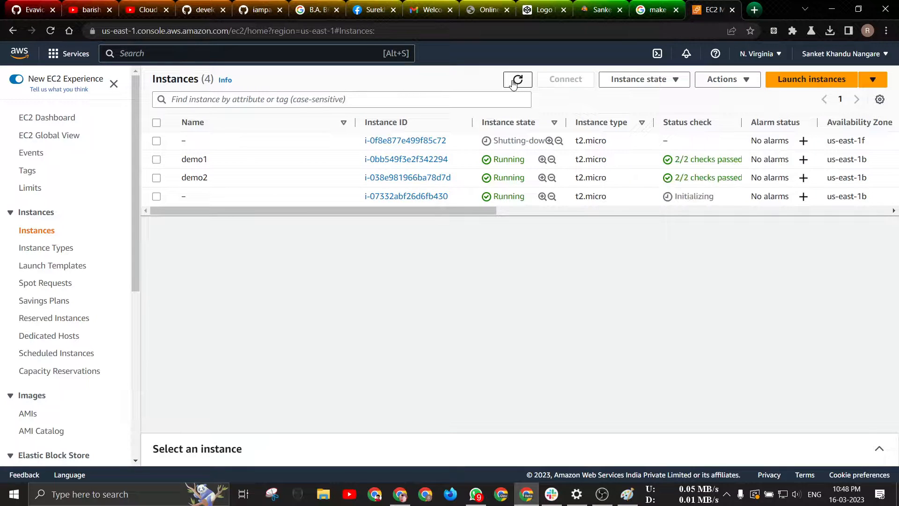
pyautogui.click(514, 83)
pyautogui.click(516, 83)
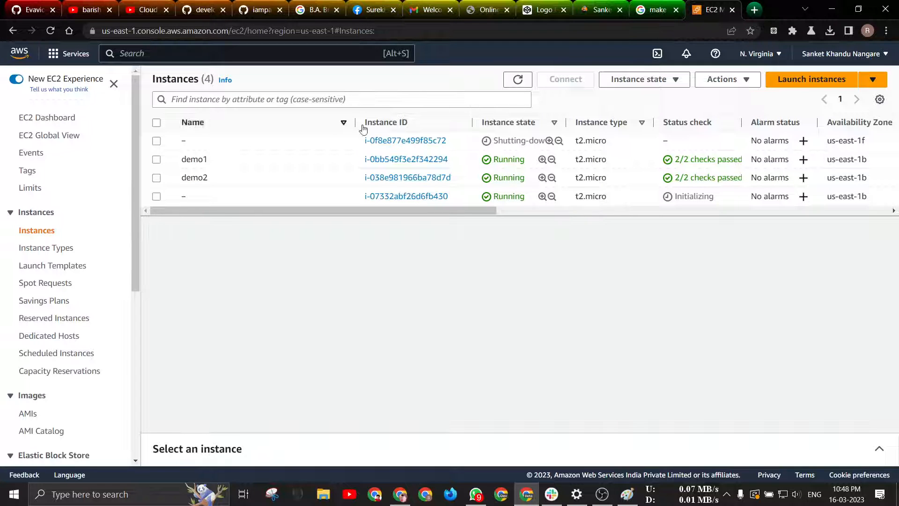
pyautogui.moveTo(484, 144); pyautogui.dragTo(543, 142)
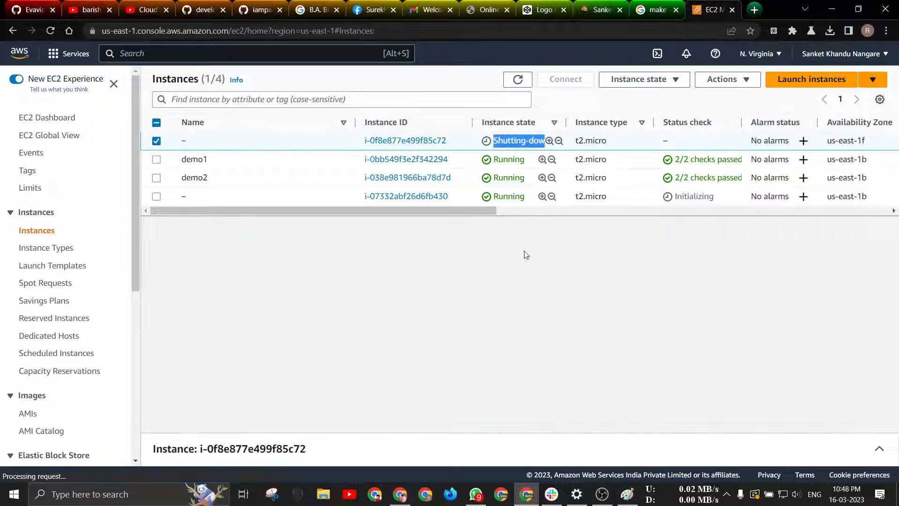
pyautogui.click(511, 81)
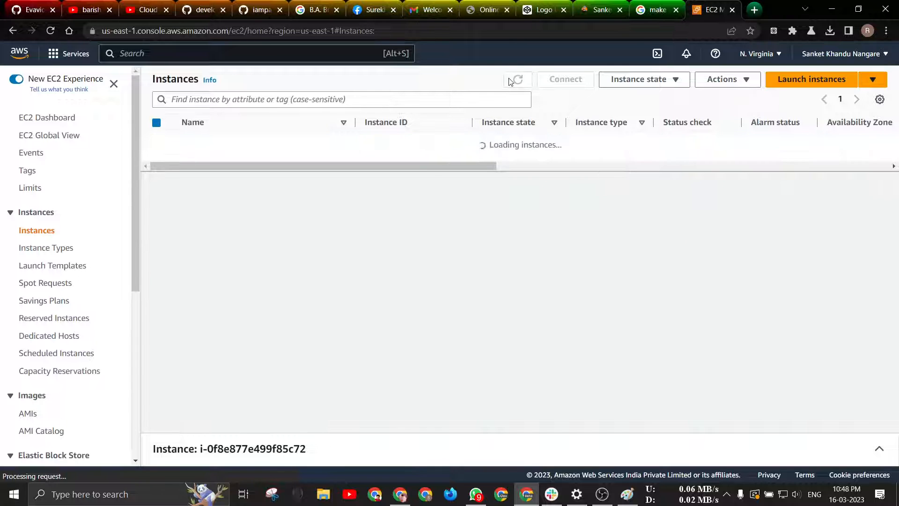
pyautogui.click(511, 82)
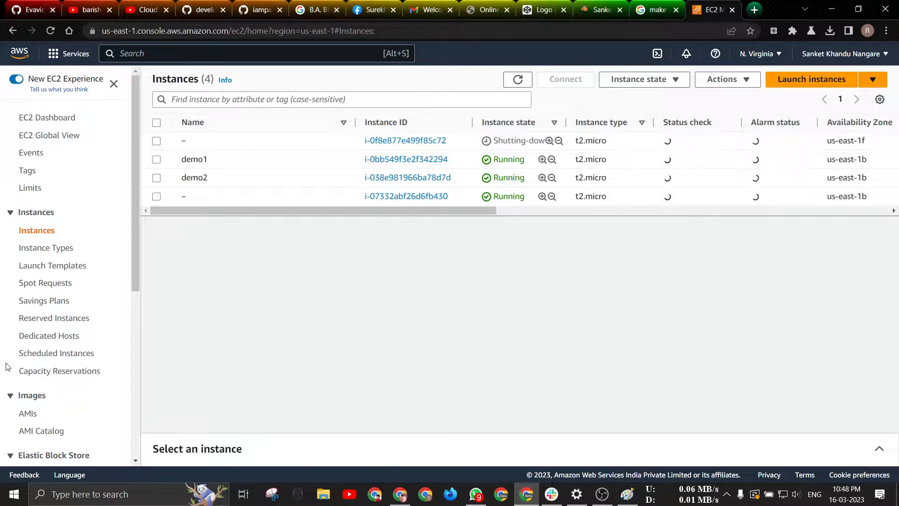
# Reload the whole page and refresh the instances list to check for a replacement instance
pyautogui.click(50, 31)
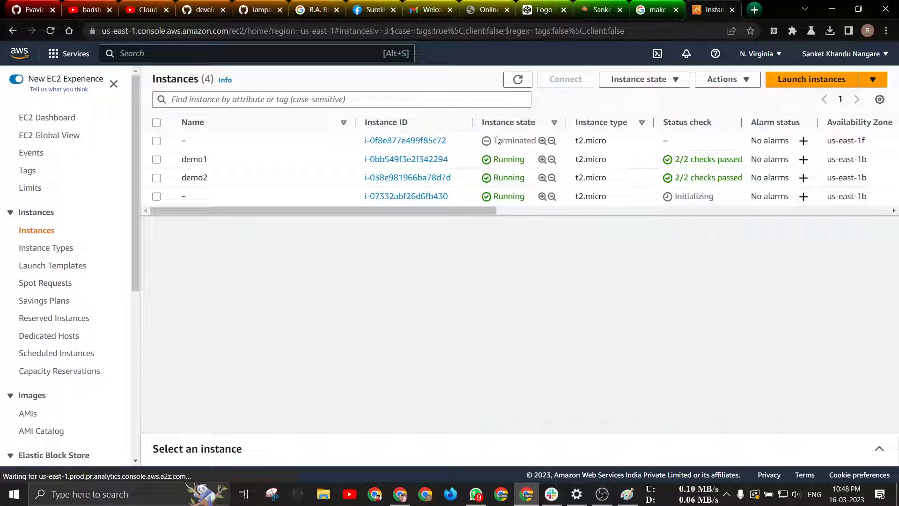
pyautogui.moveTo(497, 140); pyautogui.dragTo(536, 140)
pyautogui.click(517, 79)
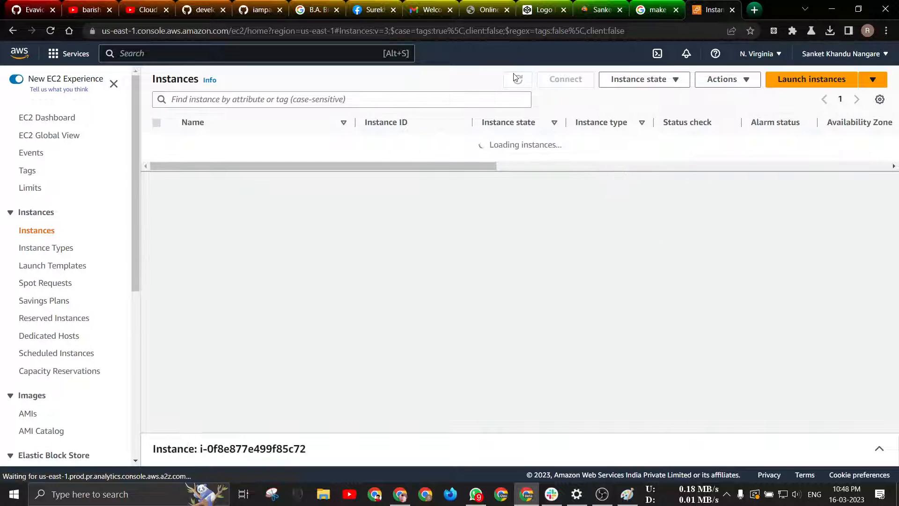
pyautogui.click(517, 78)
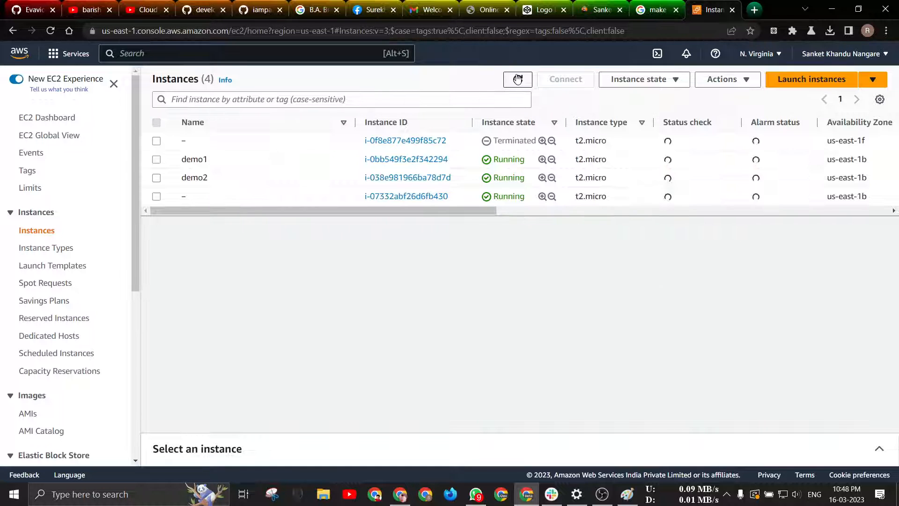
pyautogui.click(517, 78)
# Open the full page of the demo-auto-s Auto Scaling group and review its details
pyautogui.scroll(-6, 3, 439)
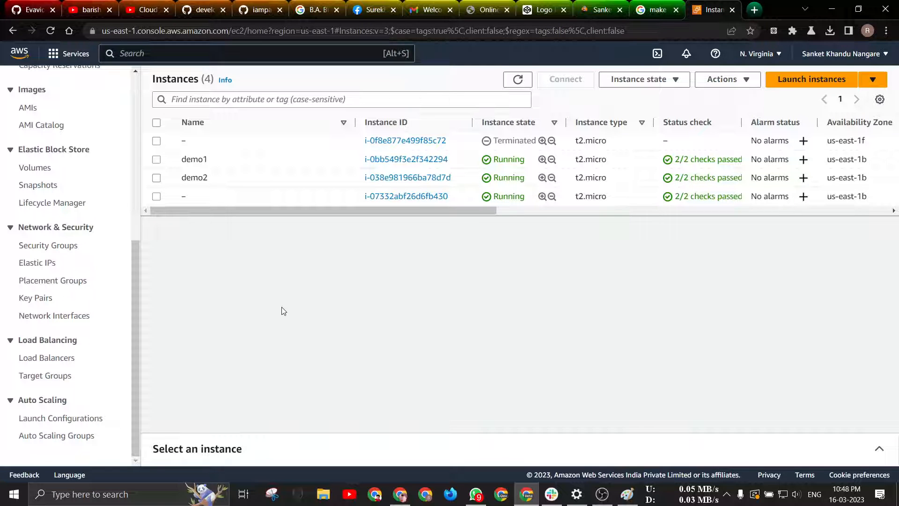
pyautogui.click(57, 440)
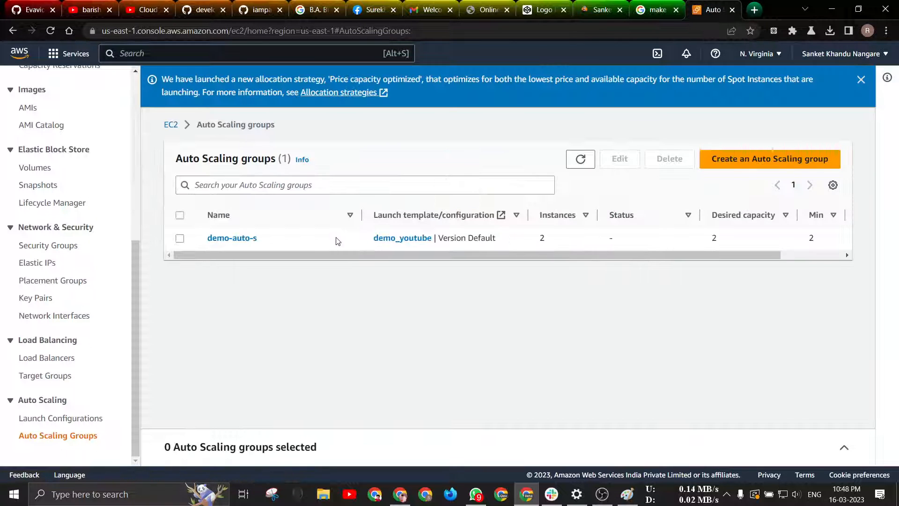
pyautogui.click(231, 237)
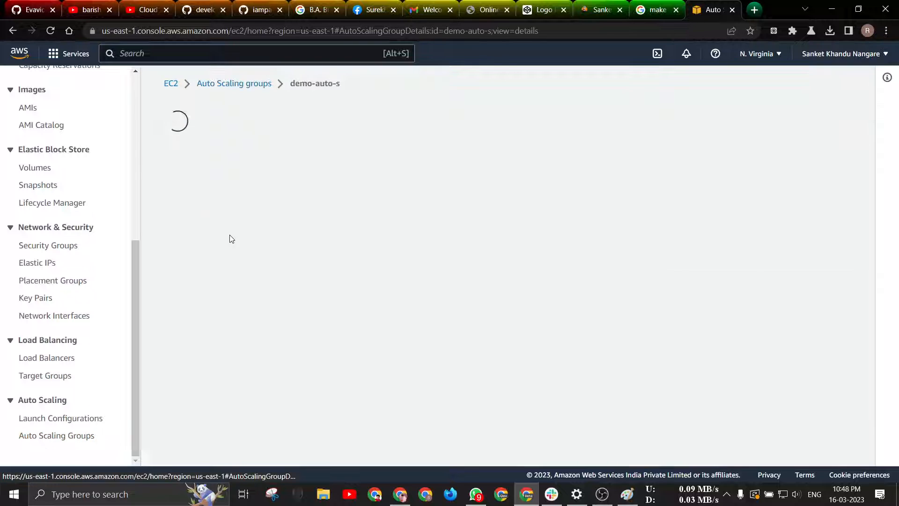
pyautogui.scroll(-8, 326, 235)
pyautogui.scroll(-7, 323, 237)
pyautogui.scroll(15, 323, 237)
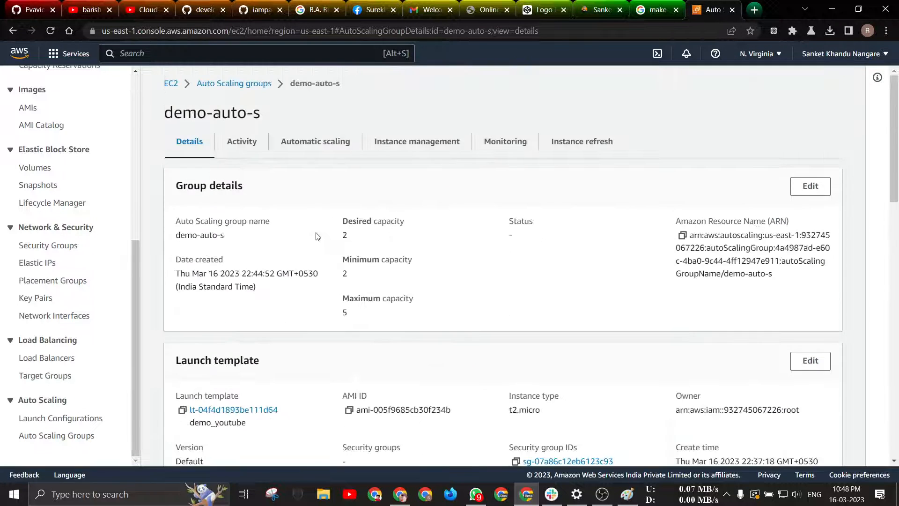
# Show the activity history of demo-auto-s and refresh it to check for new scaling activity
pyautogui.click(241, 140)
pyautogui.scroll(-2, 392, 407)
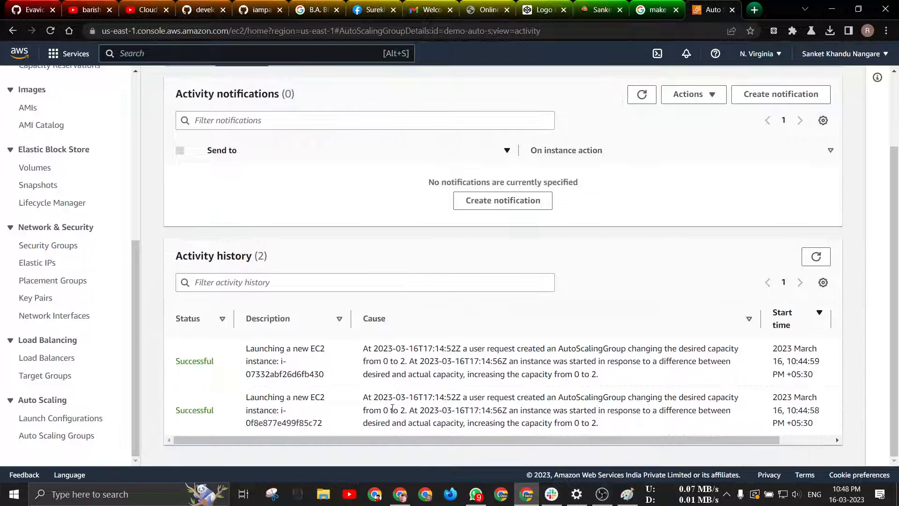
pyautogui.click(816, 256)
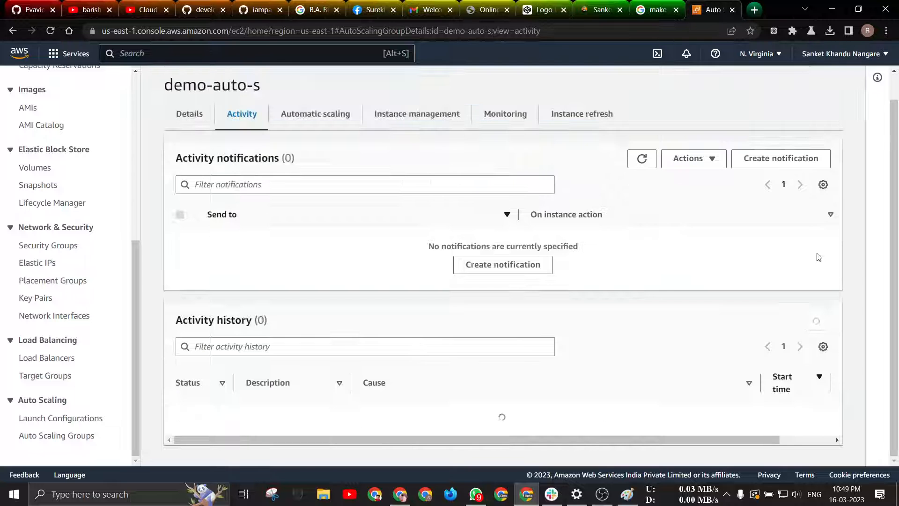
# Check the latest activity history entry of demo-auto-s, and refresh the instances list to look for a replacement instance
pyautogui.scroll(-1, 753, 281)
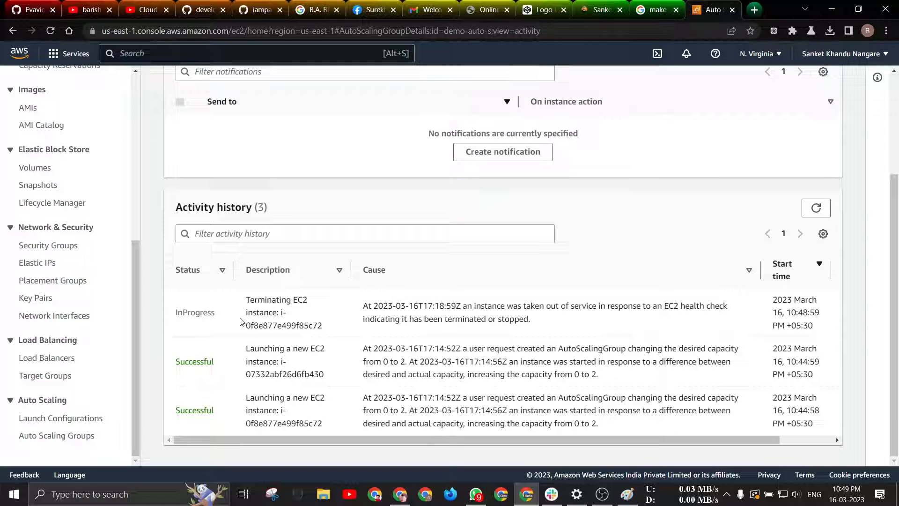
pyautogui.moveTo(225, 319); pyautogui.dragTo(178, 316)
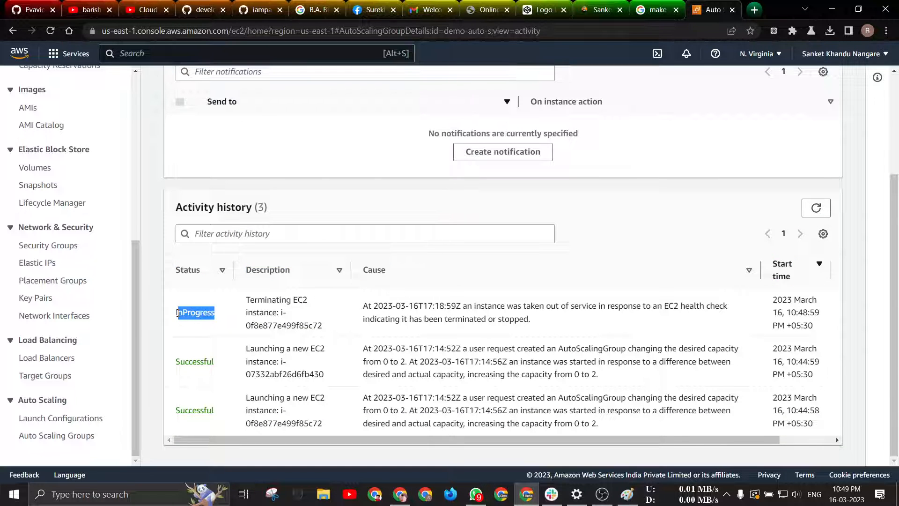
pyautogui.scroll(7, 68, 239)
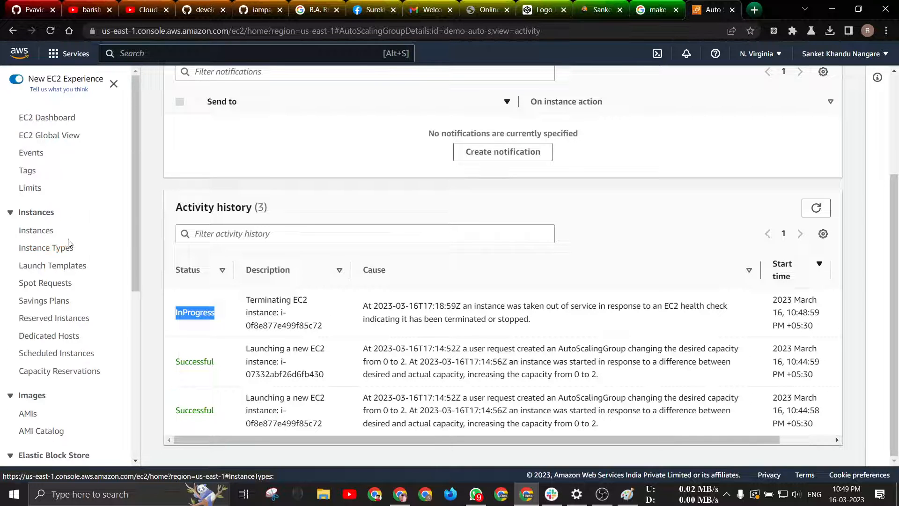
pyautogui.click(40, 230)
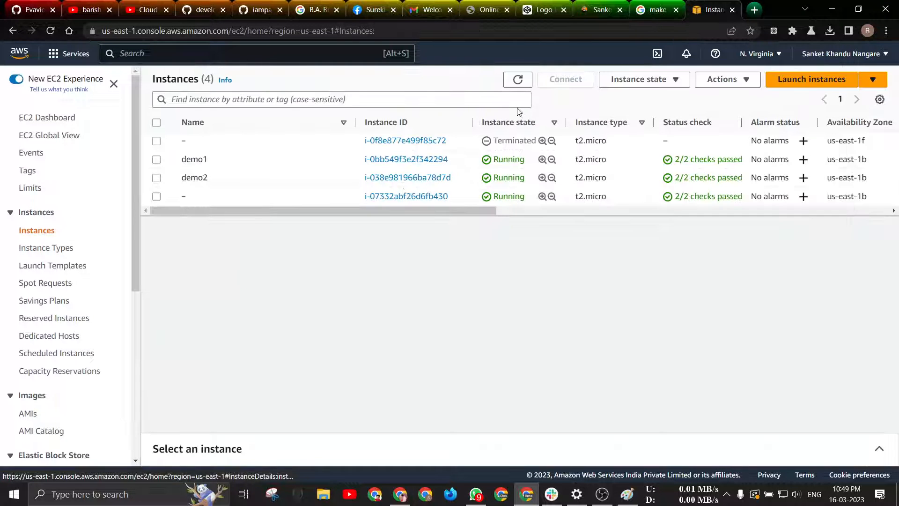
pyautogui.click(519, 82)
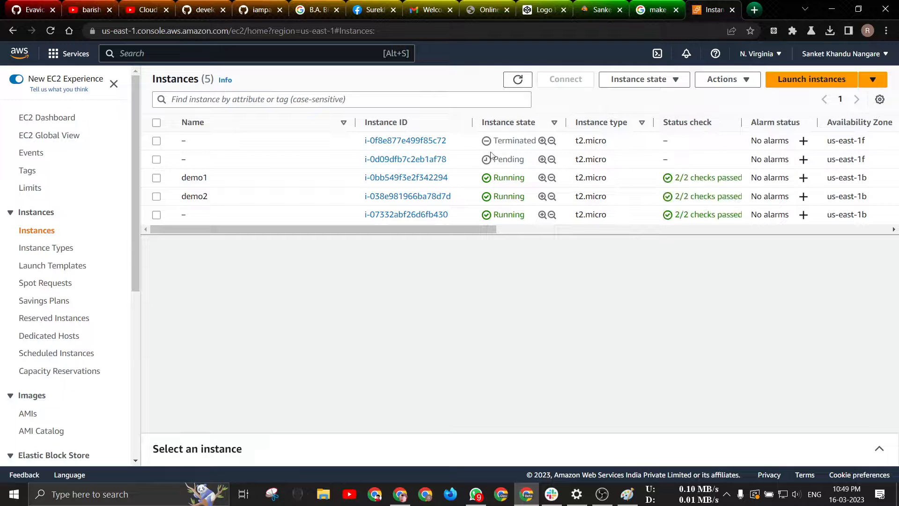
# Examine the new unnamed us-east-1f instance's ID, state and type, and compare its state with the other instances
pyautogui.moveTo(361, 164); pyautogui.dragTo(635, 159)
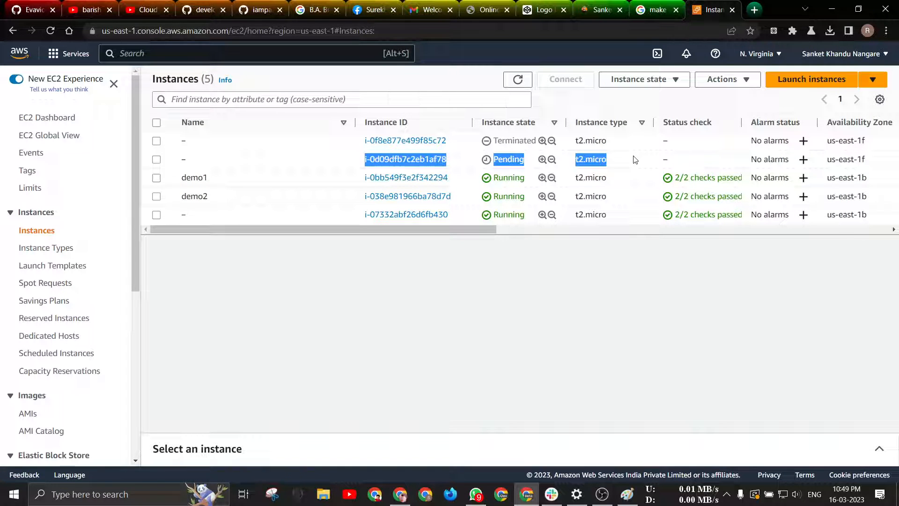
pyautogui.click(521, 162)
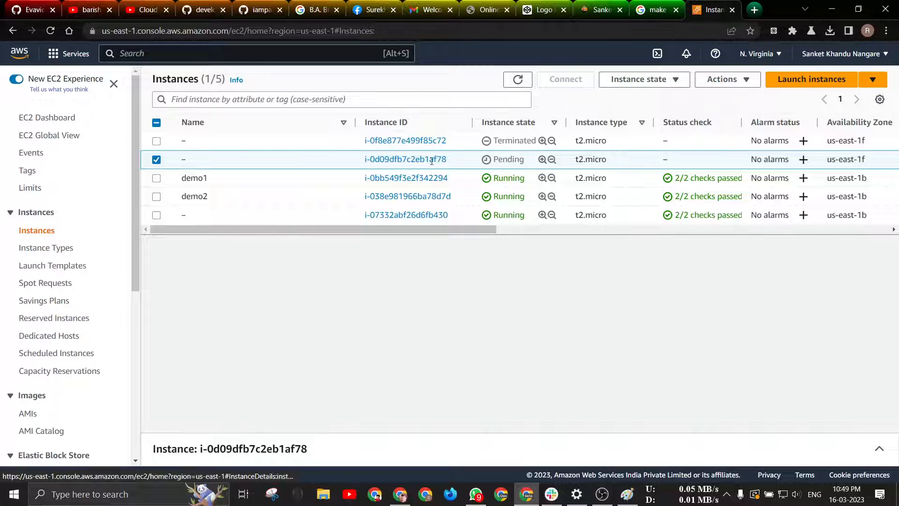
pyautogui.moveTo(362, 163); pyautogui.dragTo(608, 161)
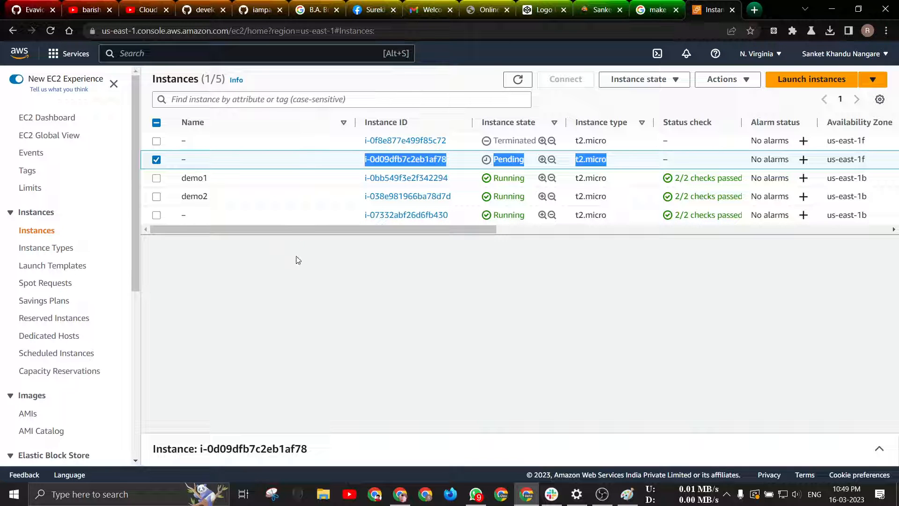
pyautogui.click(156, 160)
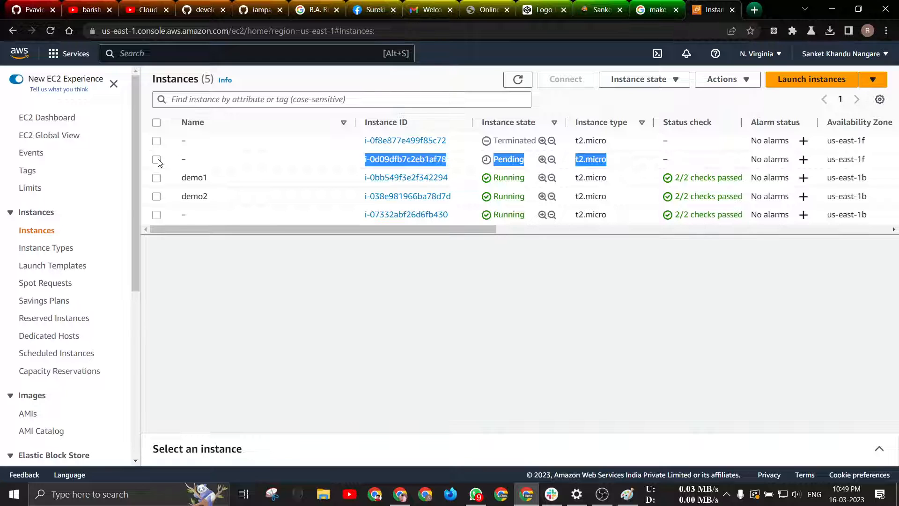
pyautogui.click(349, 253)
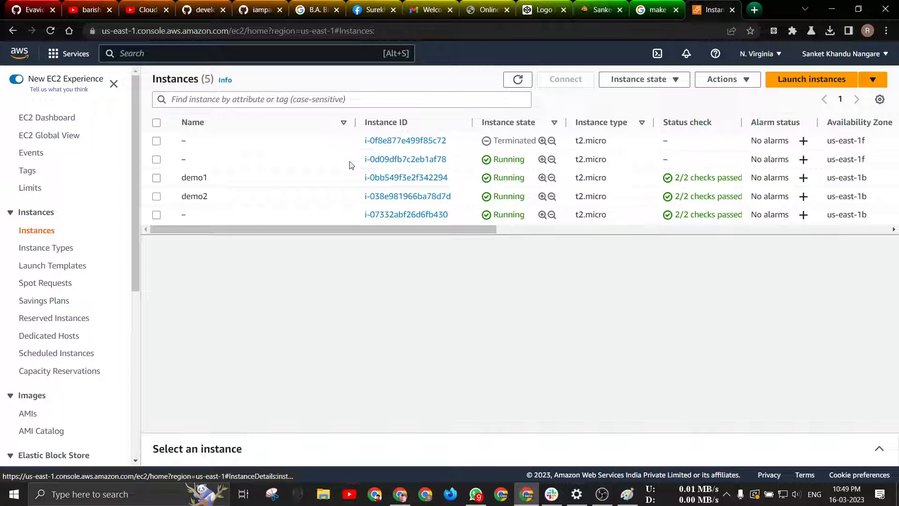
pyautogui.moveTo(480, 162); pyautogui.dragTo(527, 226)
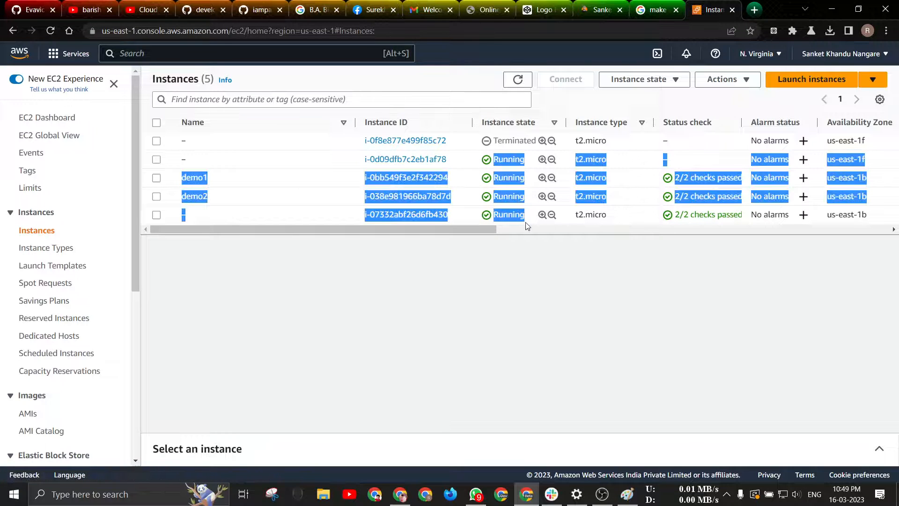
pyautogui.click(478, 162)
# Delete the demo-auto-s Auto Scaling group, confirming the deletion with "delete"
pyautogui.scroll(-6, 85, 359)
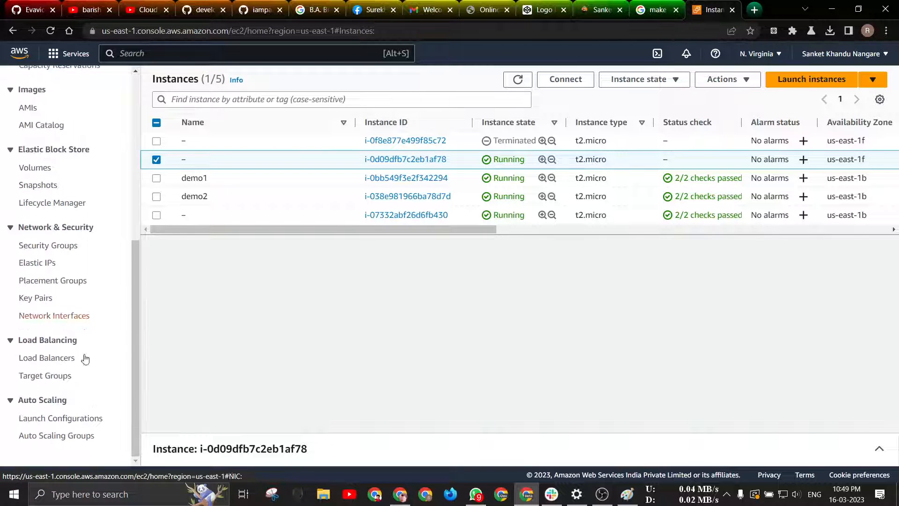
pyautogui.click(66, 436)
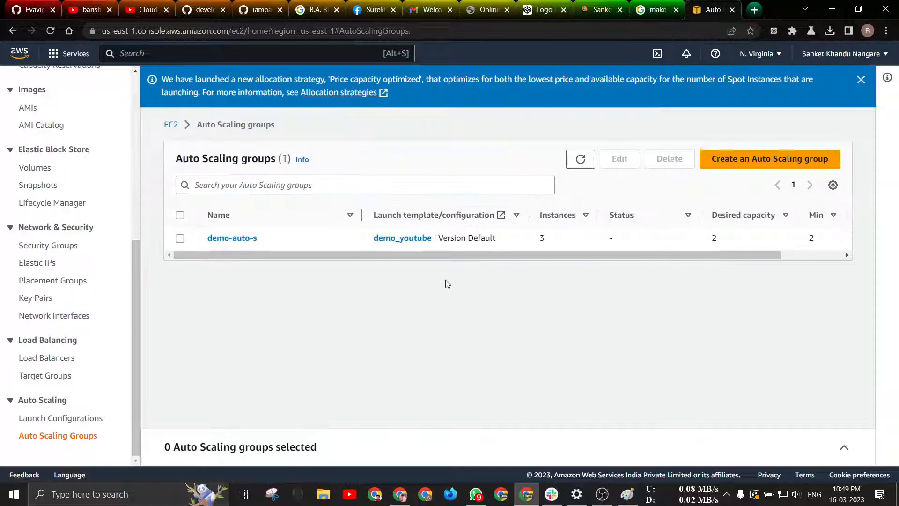
pyautogui.click(181, 239)
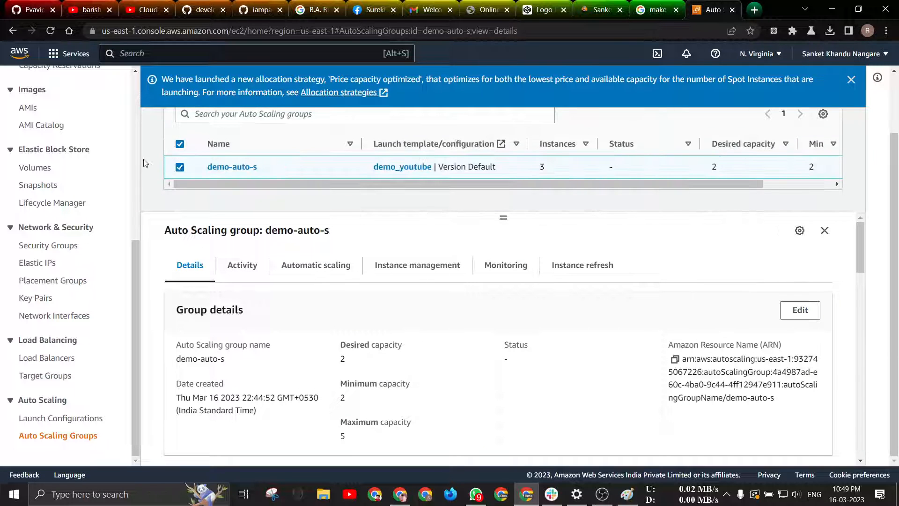
pyautogui.click(653, 157)
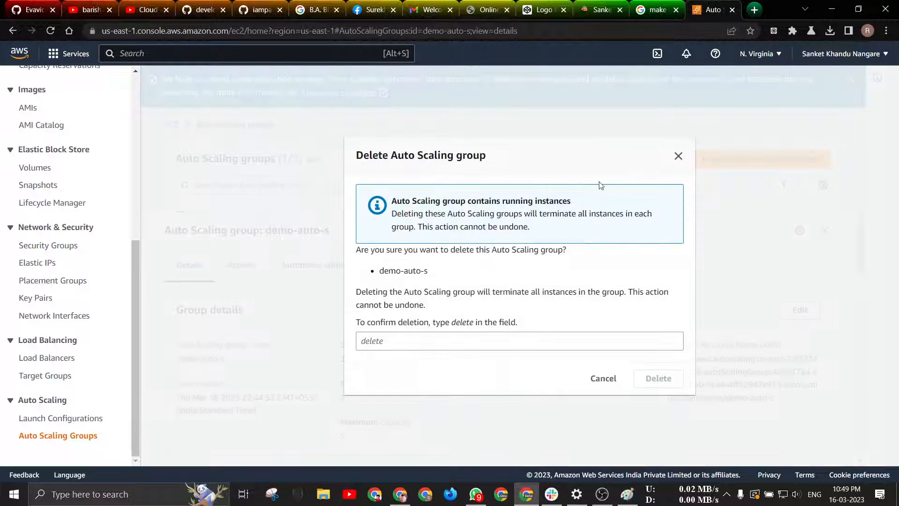
pyautogui.click(410, 344)
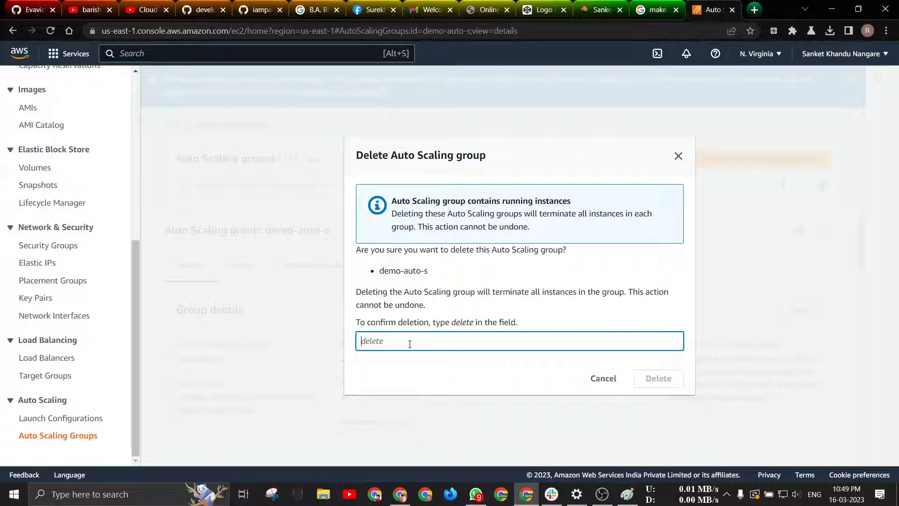
pyautogui.write('delete')
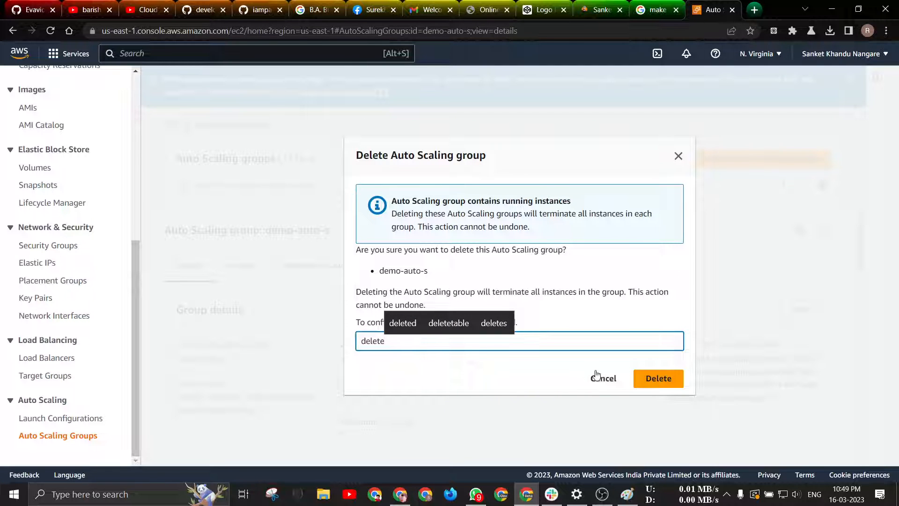
pyautogui.click(656, 378)
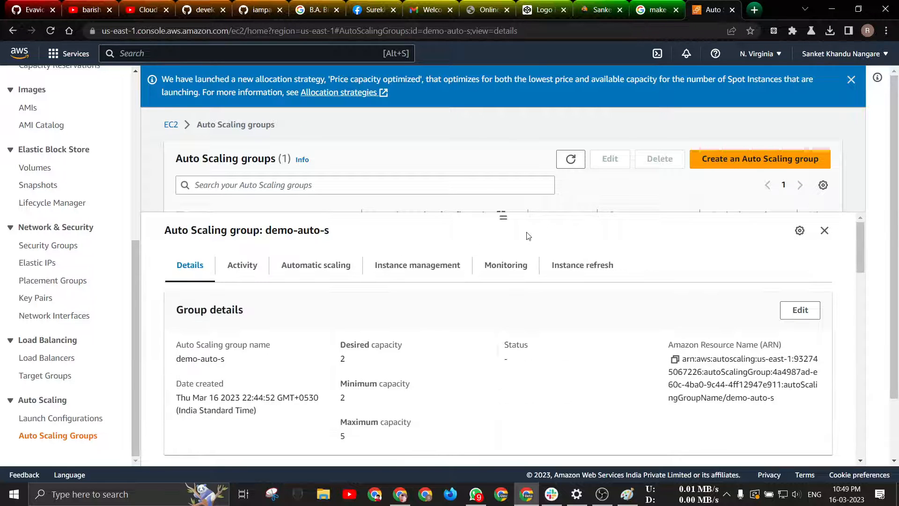
# Shrink the group details pane to expose the Auto Scaling groups list, and refresh it to check the deletion status
pyautogui.tripleClick(499, 233)
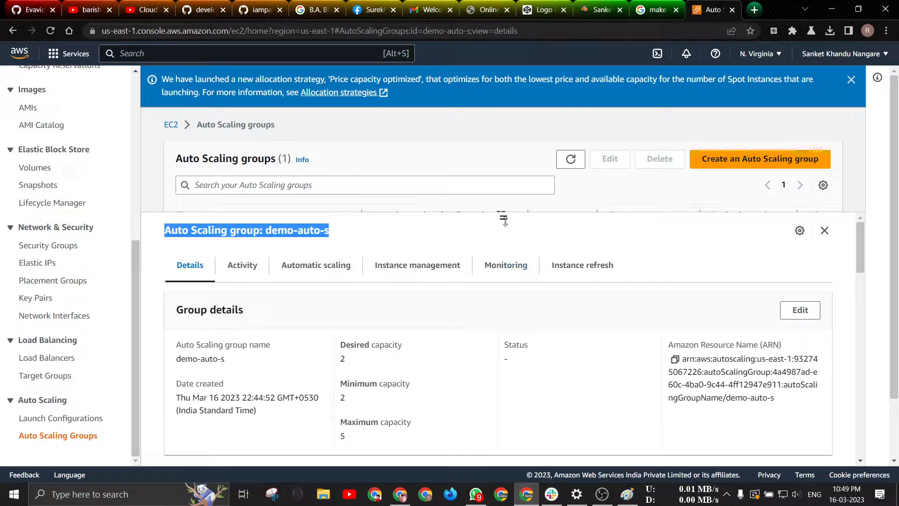
pyautogui.moveTo(504, 220); pyautogui.dragTo(508, 377)
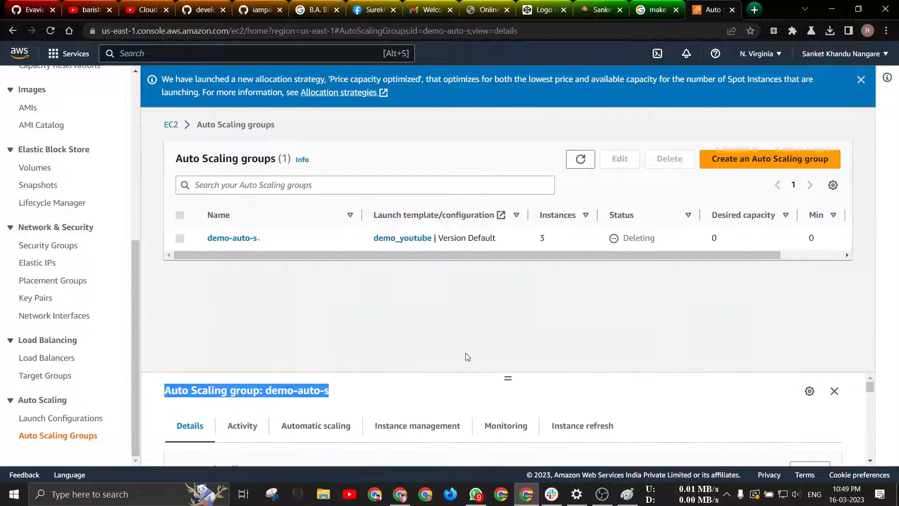
pyautogui.click(575, 163)
# Return to the EC2 instances list and refresh it to check the states of the deleted group's instances
pyautogui.scroll(6, 9, 168)
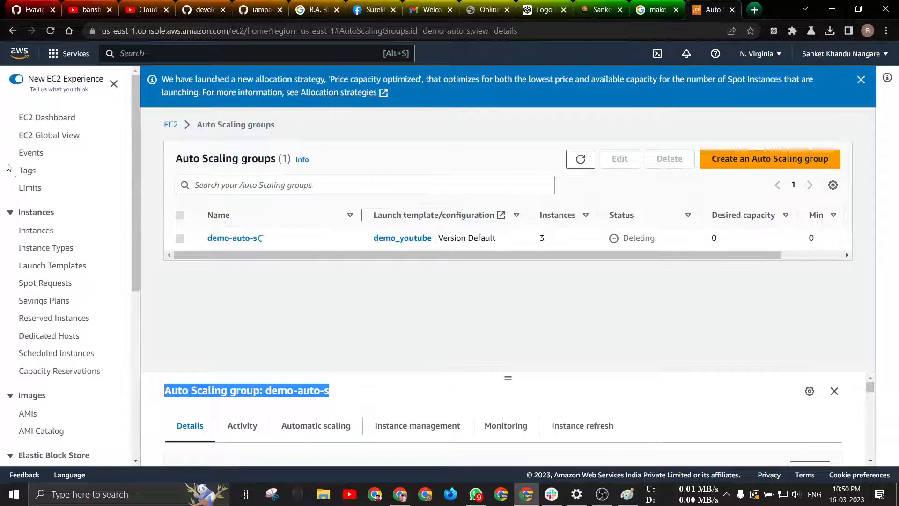
pyautogui.click(36, 230)
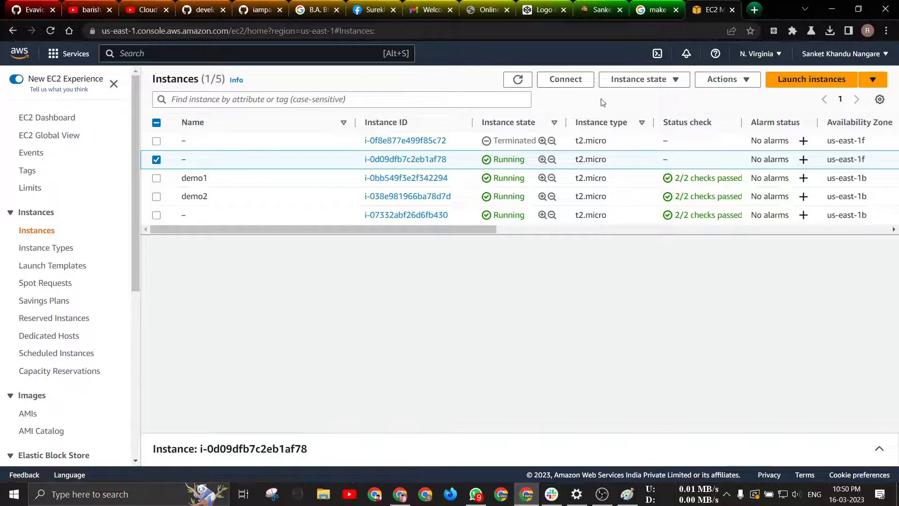
pyautogui.click(528, 82)
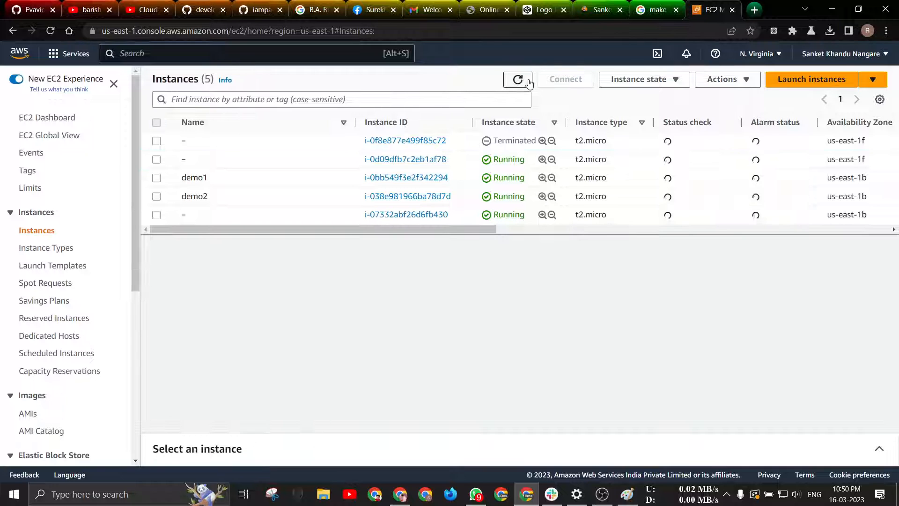
pyautogui.click(526, 83)
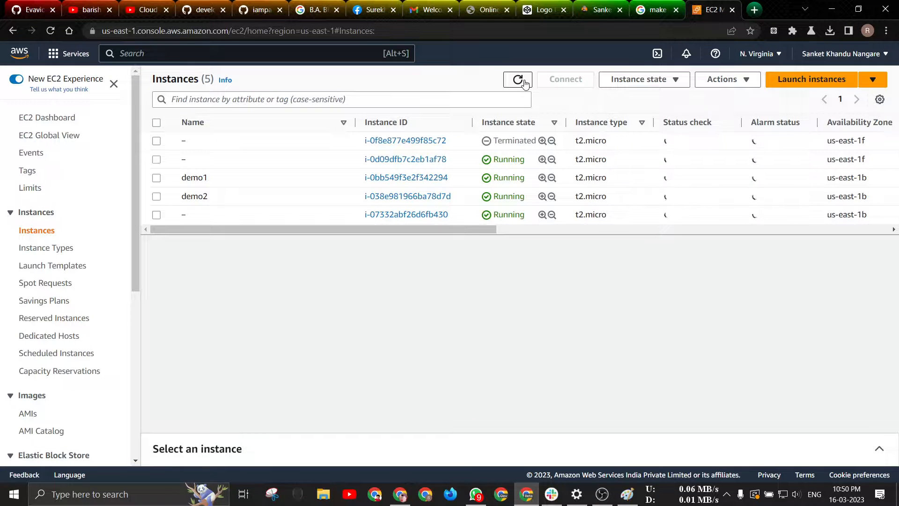
# Open the demo-auto-s group again and review its activity history for the launch and termination entries
pyautogui.scroll(-6, 112, 281)
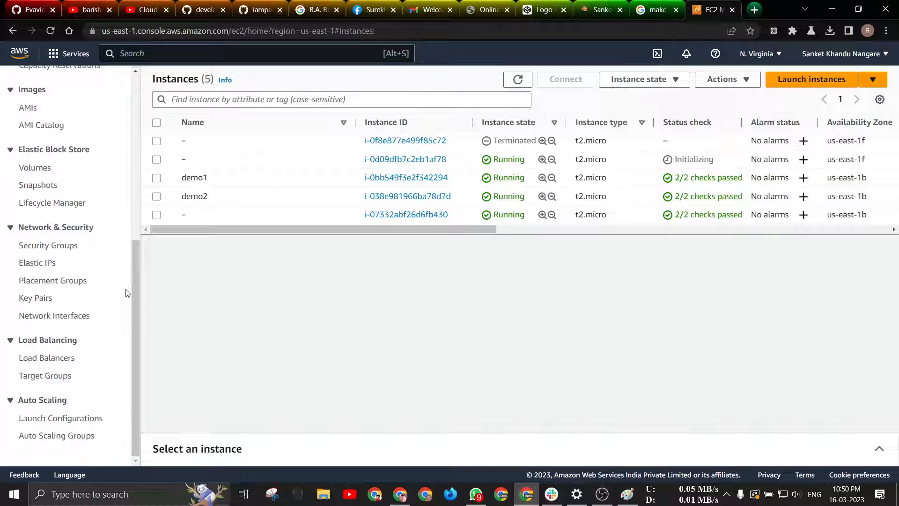
pyautogui.click(53, 436)
pyautogui.click(239, 237)
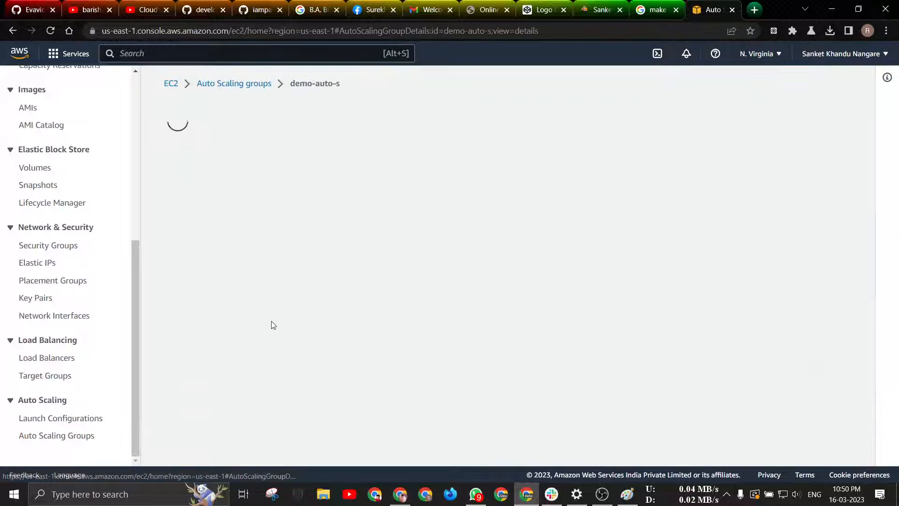
pyautogui.scroll(-2, 355, 321)
pyautogui.scroll(2, 239, 169)
pyautogui.click(237, 152)
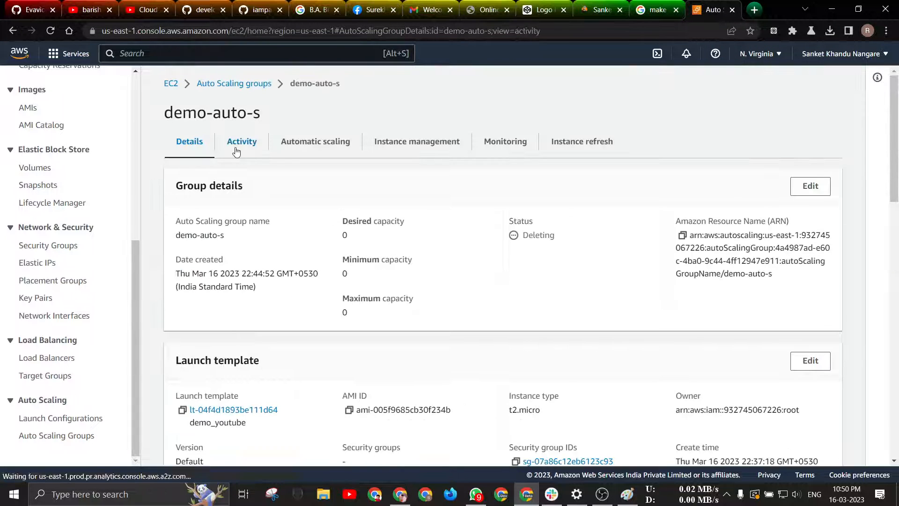
pyautogui.scroll(-7, 472, 363)
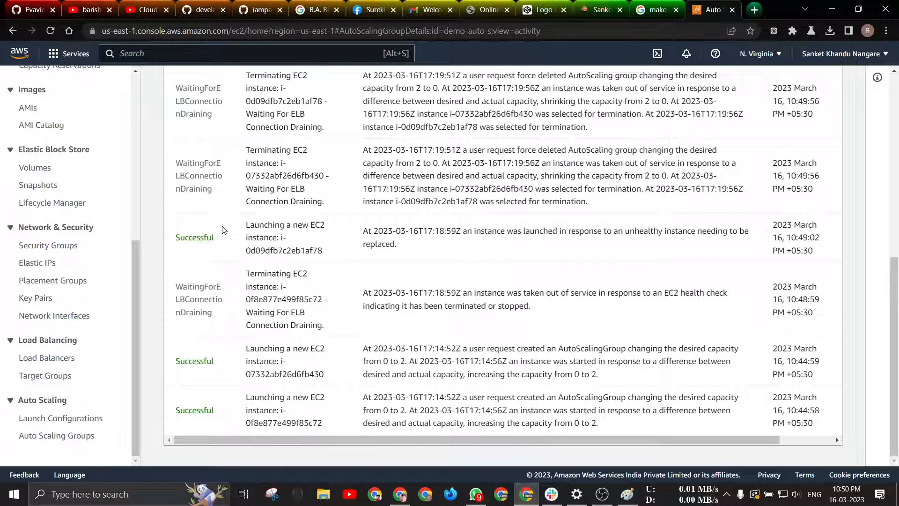
pyautogui.scroll(5, 188, 280)
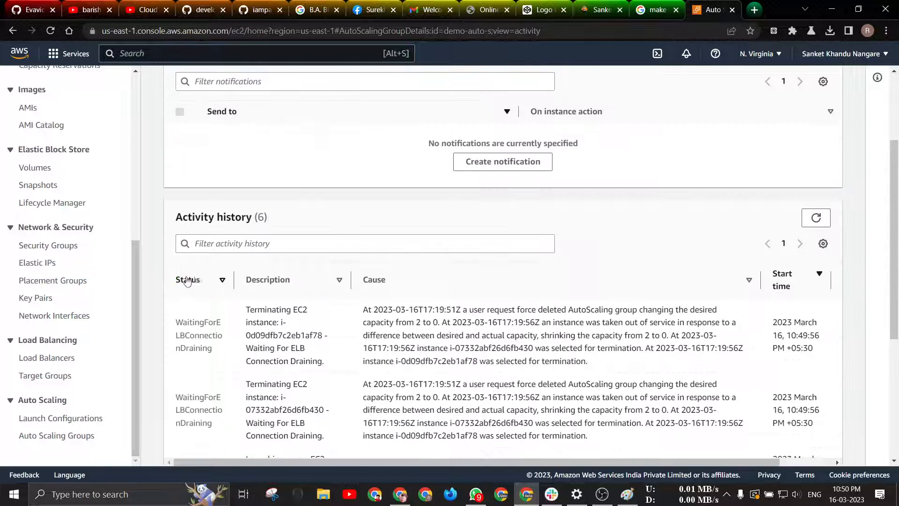
# Go back to the instances list and refresh it twice to recheck whether the group's instances are shutting down
pyautogui.scroll(7, 64, 209)
pyautogui.click(39, 231)
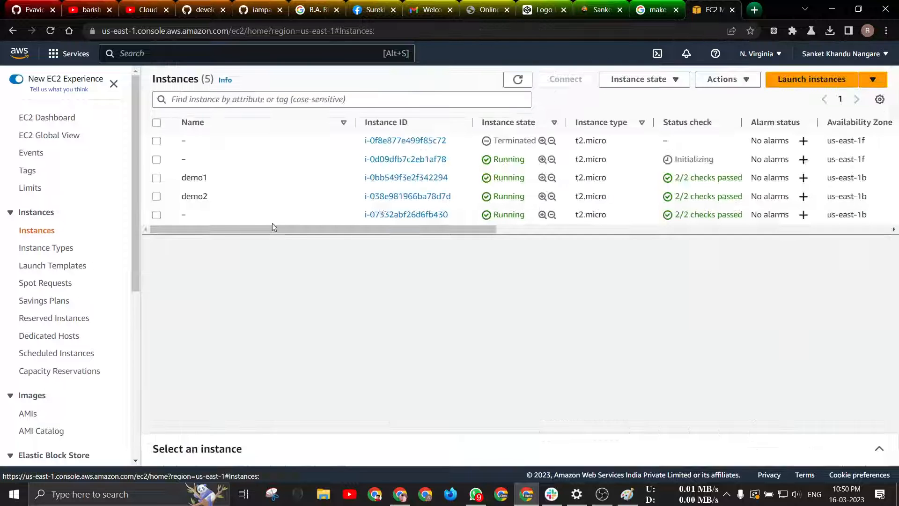
pyautogui.click(524, 78)
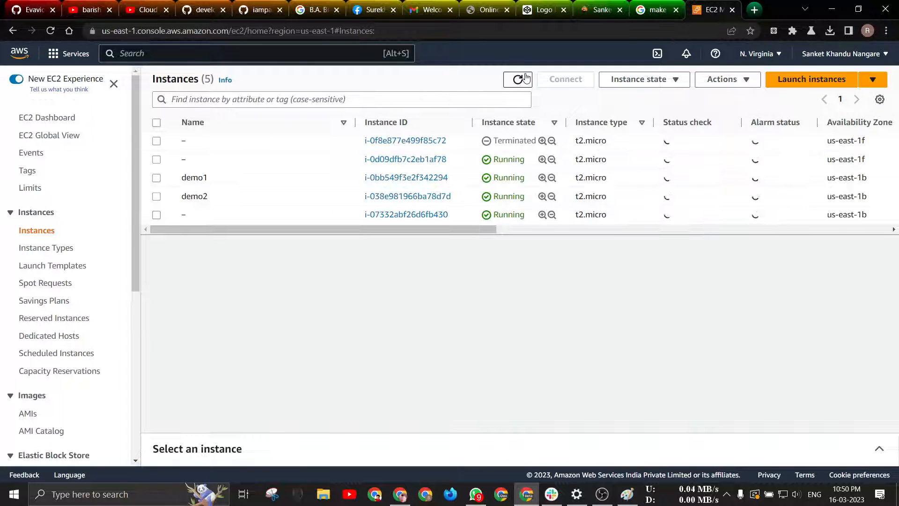
pyautogui.click(520, 80)
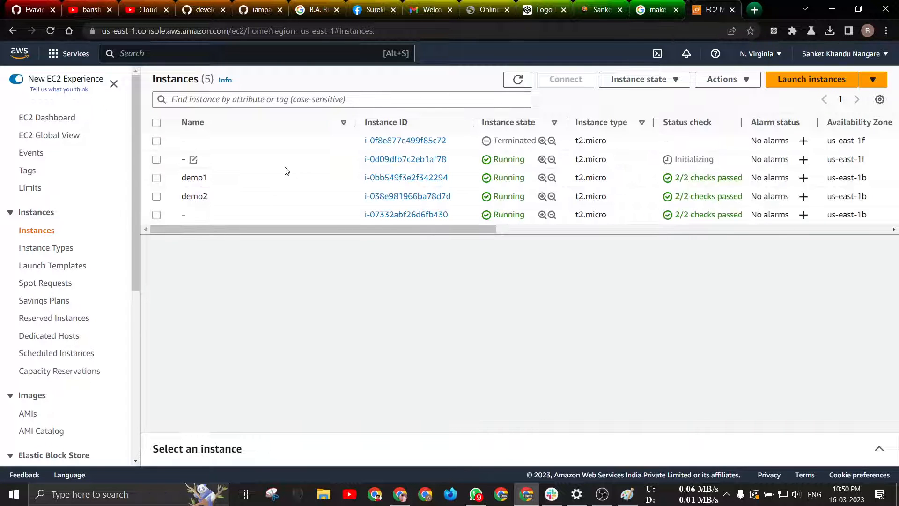
# Terminate the demo1 and demo2 instances
pyautogui.click(156, 178)
pyautogui.click(156, 196)
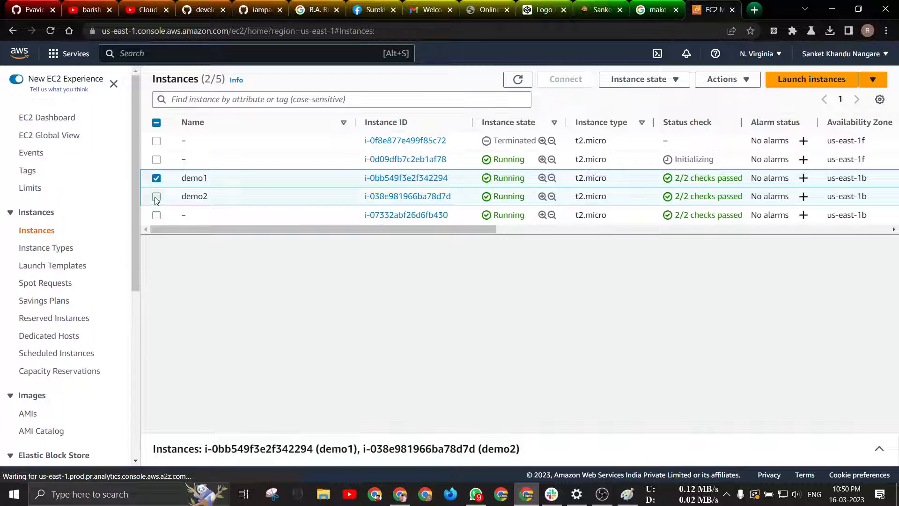
pyautogui.click(687, 85)
pyautogui.click(647, 167)
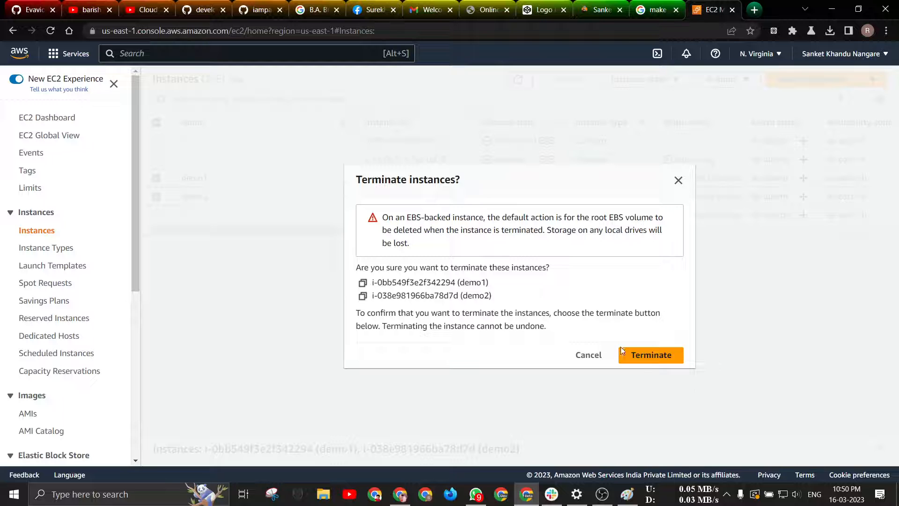
pyautogui.click(645, 356)
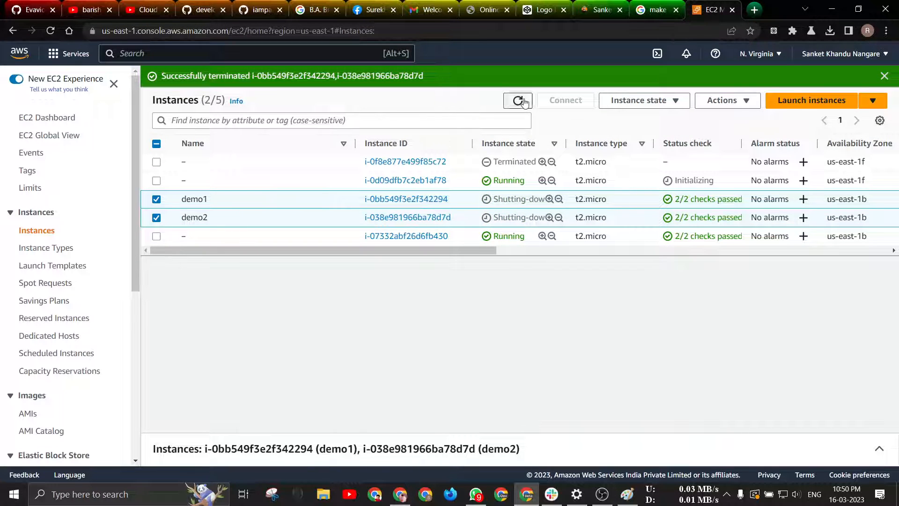
# Refresh the instances list twice and dismiss the termination notice to check the states of demo1 and demo2
pyautogui.click(523, 102)
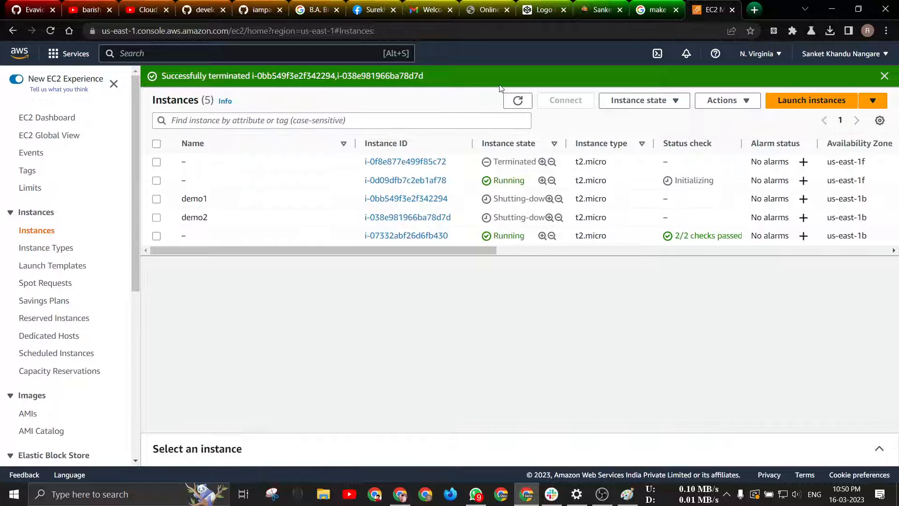
pyautogui.click(884, 75)
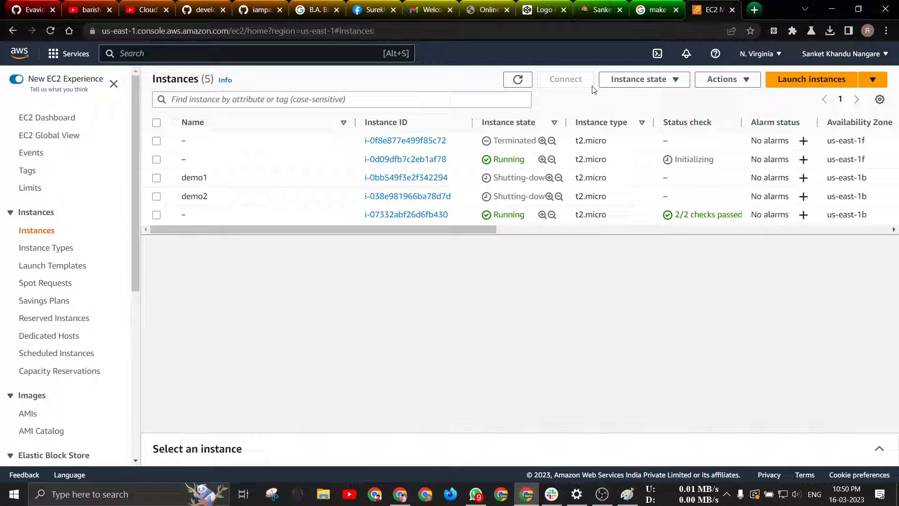
pyautogui.click(523, 81)
# Delete the load-b load balancer, entering confirm as the written consent
pyautogui.scroll(-6, 56, 234)
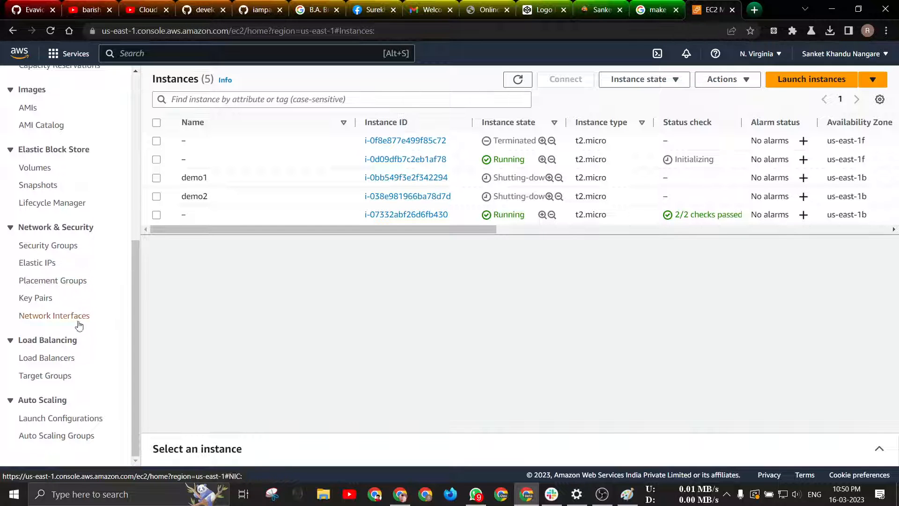
pyautogui.click(56, 377)
pyautogui.click(57, 358)
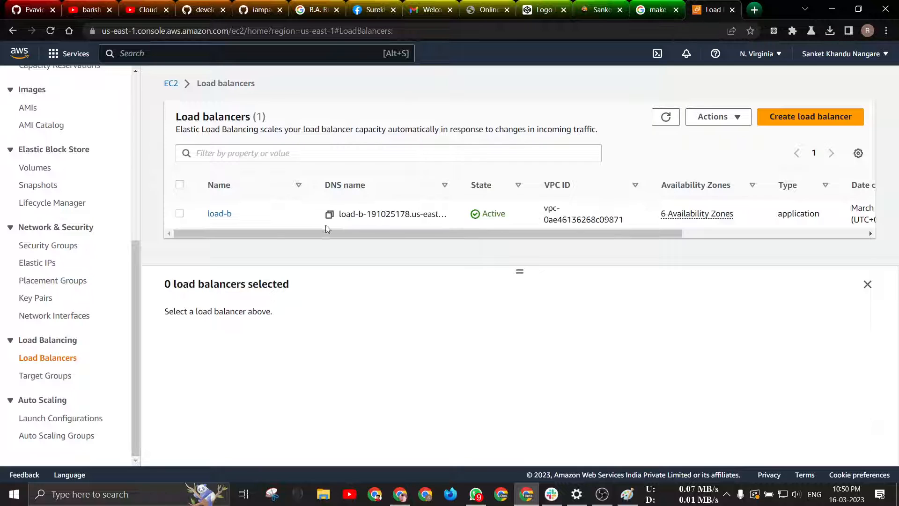
pyautogui.click(180, 214)
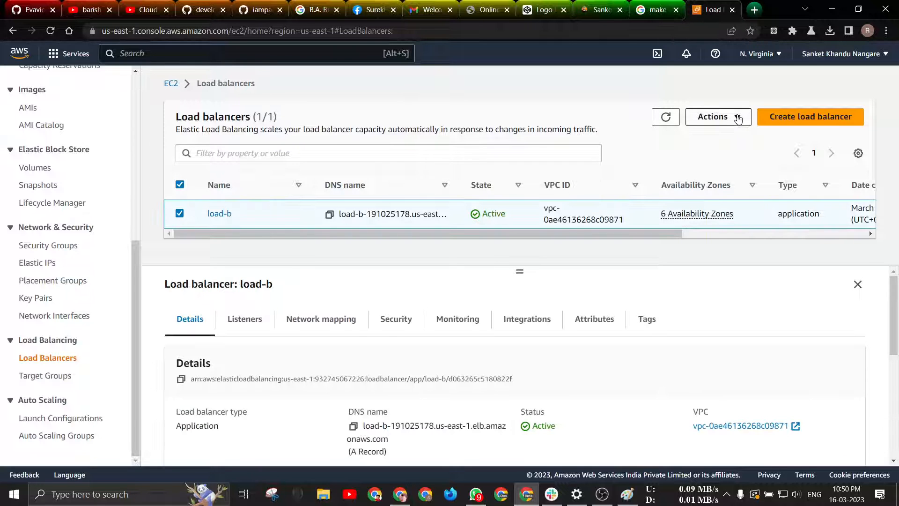
pyautogui.click(713, 117)
pyautogui.click(735, 278)
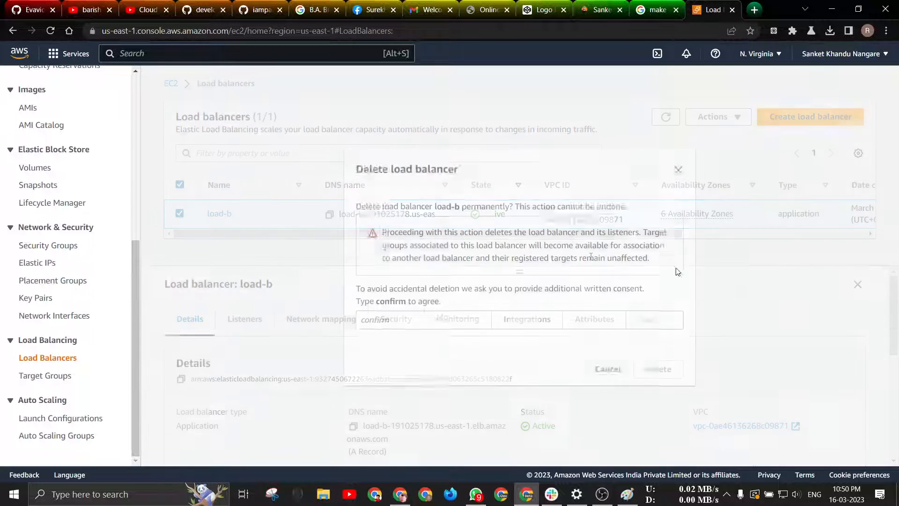
pyautogui.doubleClick(386, 300)
pyautogui.hotkey('ctrl', 'c')
pyautogui.click(397, 317)
pyautogui.hotkey('ctrl', 'v')
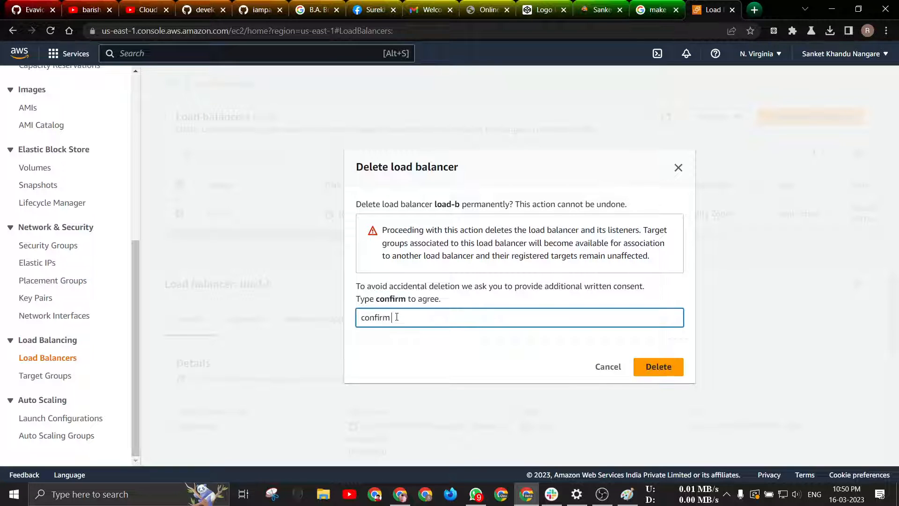
pyautogui.click(658, 366)
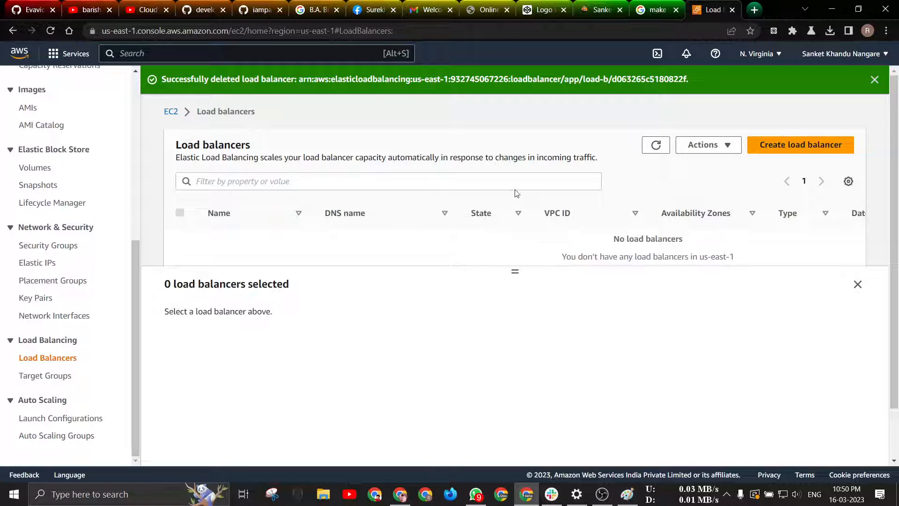
# Try to delete the demo-load-B and demo-load-b-2 target groups together, and dismiss the resulting notice
pyautogui.scroll(-1, 517, 193)
pyautogui.click(68, 377)
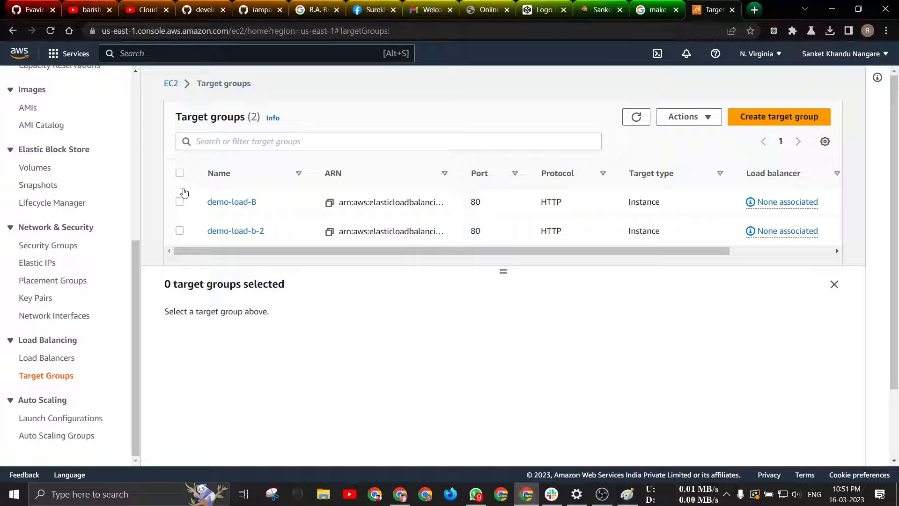
pyautogui.click(180, 173)
pyautogui.click(684, 116)
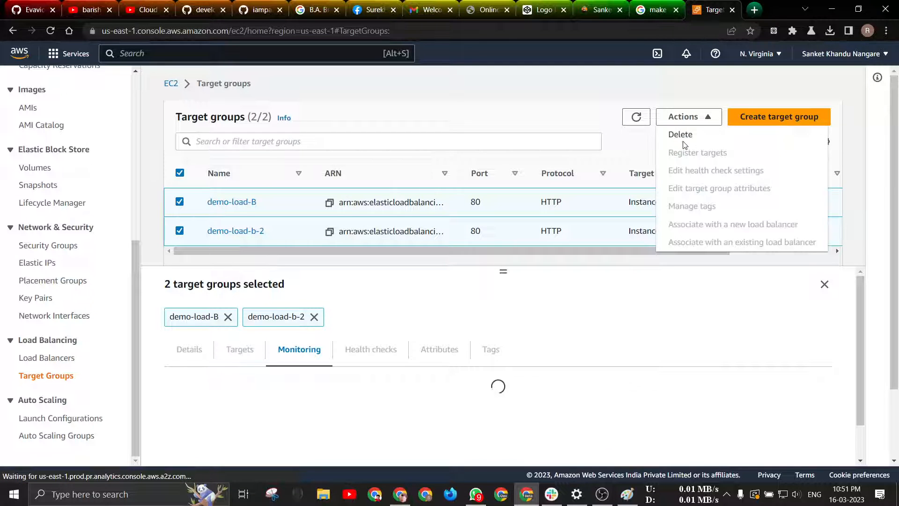
pyautogui.click(683, 139)
pyautogui.click(637, 359)
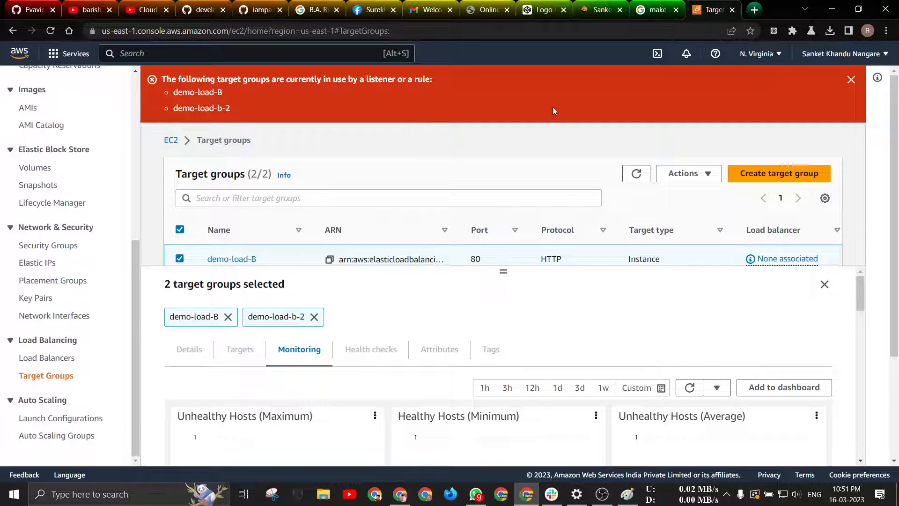
pyautogui.click(851, 80)
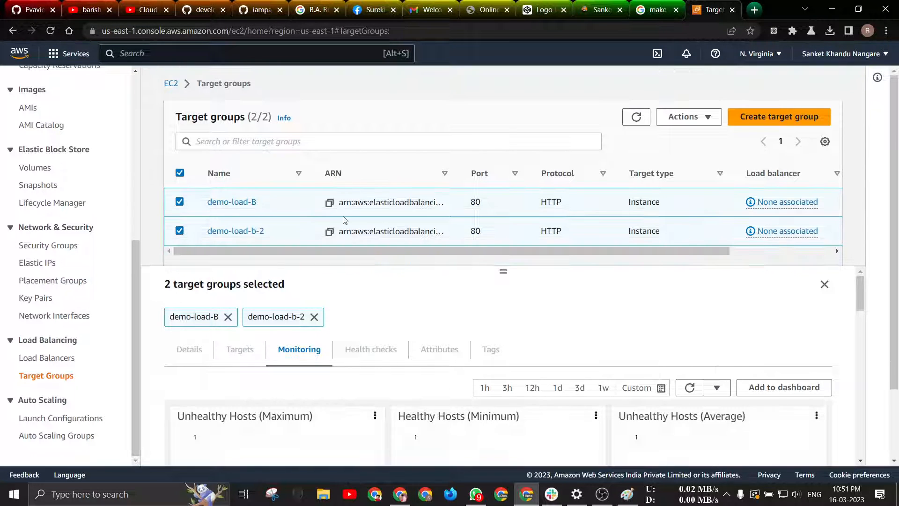
# Return to the EC2 instances list and refresh it to recheck all instance states
pyautogui.scroll(6, 57, 253)
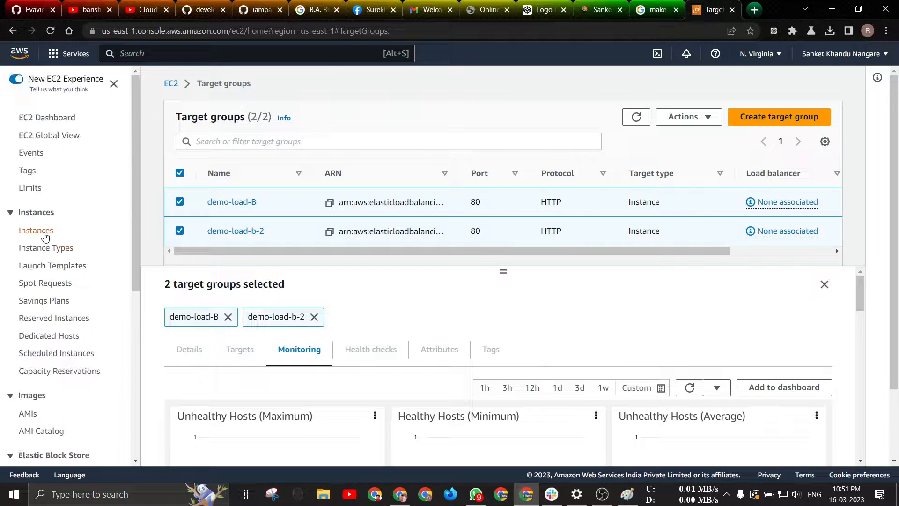
pyautogui.click(52, 229)
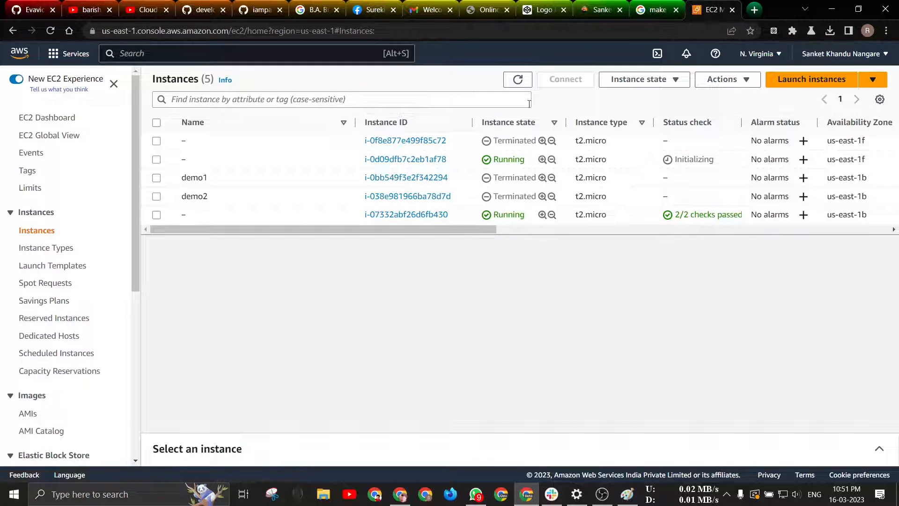
pyautogui.click(515, 84)
pyautogui.click(517, 81)
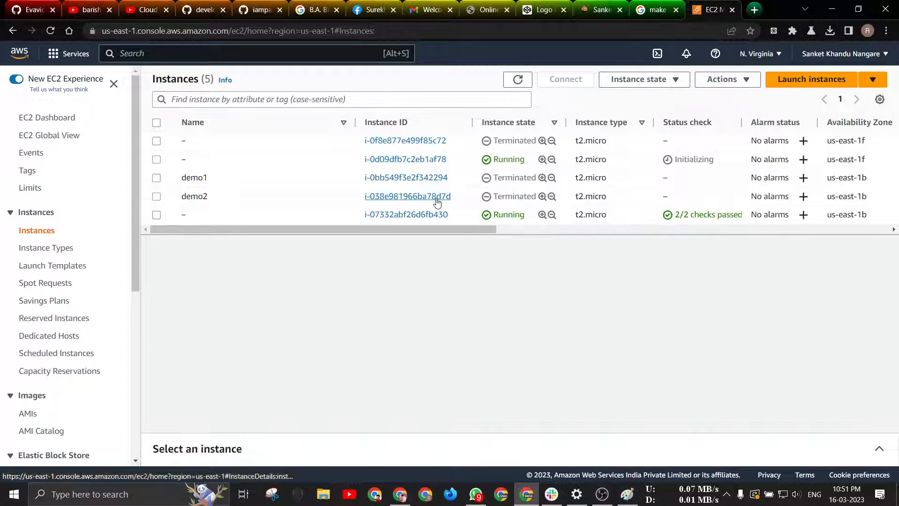
# Open the demo-auto-s Auto Scaling group and examine its details and activity history for the instance terminations
pyautogui.scroll(-6, 62, 424)
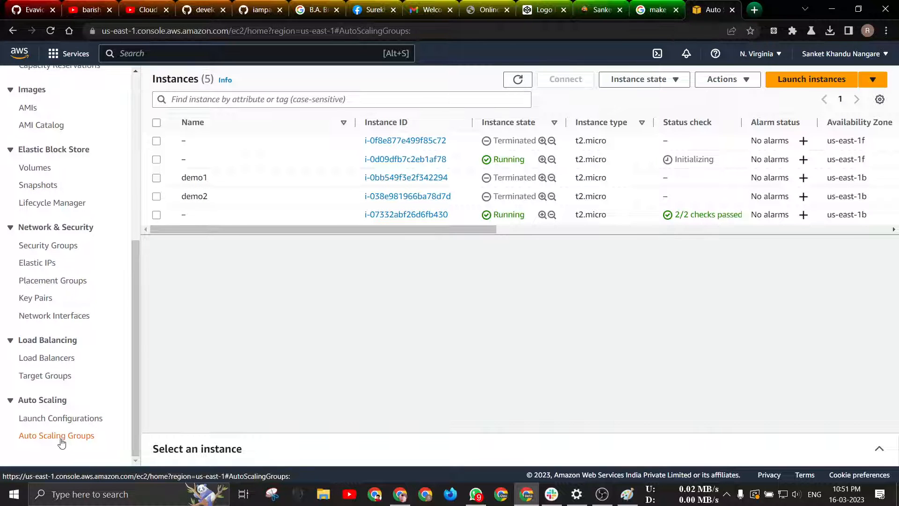
pyautogui.click(56, 436)
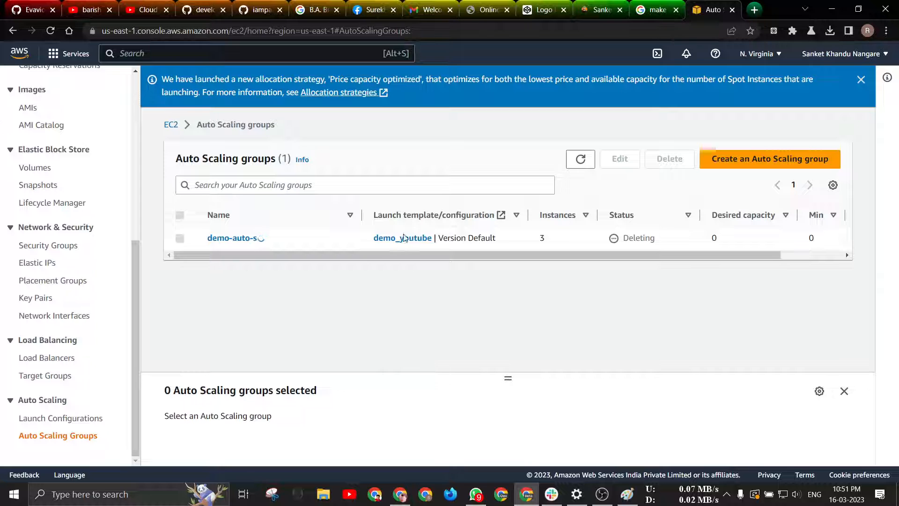
pyautogui.click(244, 239)
pyautogui.scroll(-6, 422, 290)
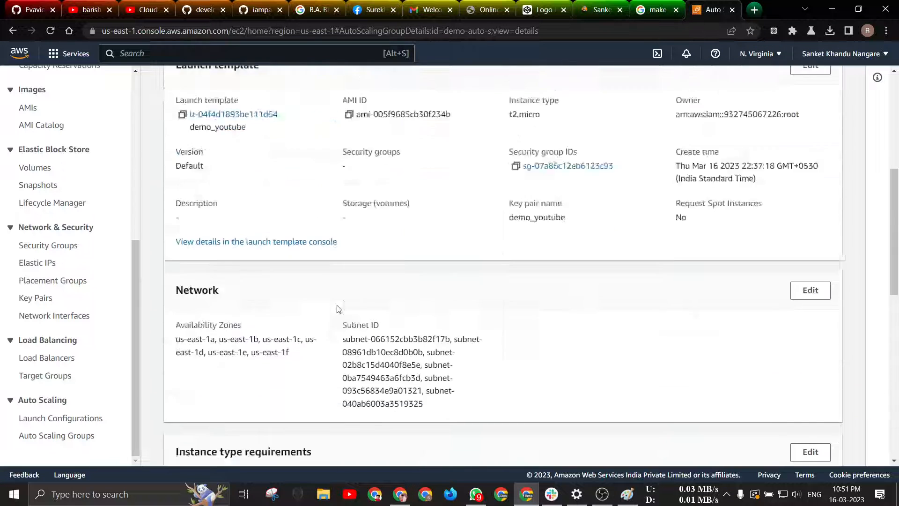
pyautogui.scroll(6, 337, 305)
pyautogui.click(248, 141)
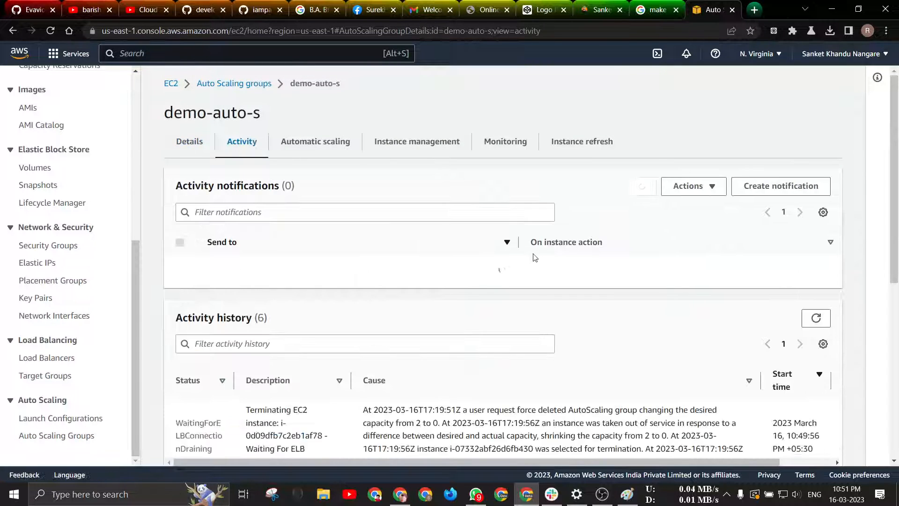
pyautogui.scroll(-4, 515, 258)
pyautogui.scroll(-3, 515, 258)
pyautogui.scroll(5, 458, 275)
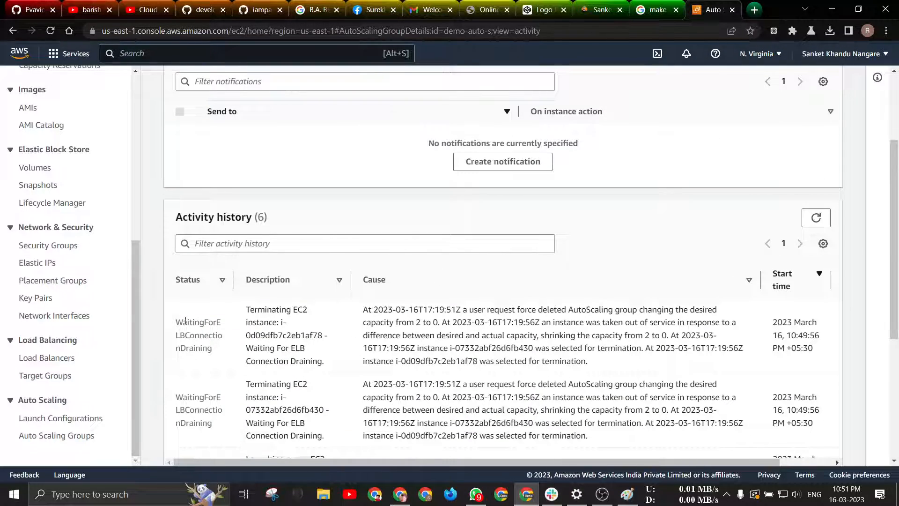
pyautogui.scroll(-3, 185, 320)
pyautogui.scroll(3, 515, 281)
# Refresh the demo-auto-s activity history repeatedly and reread the status of its termination and launch entries
pyautogui.click(816, 218)
pyautogui.scroll(2, 821, 223)
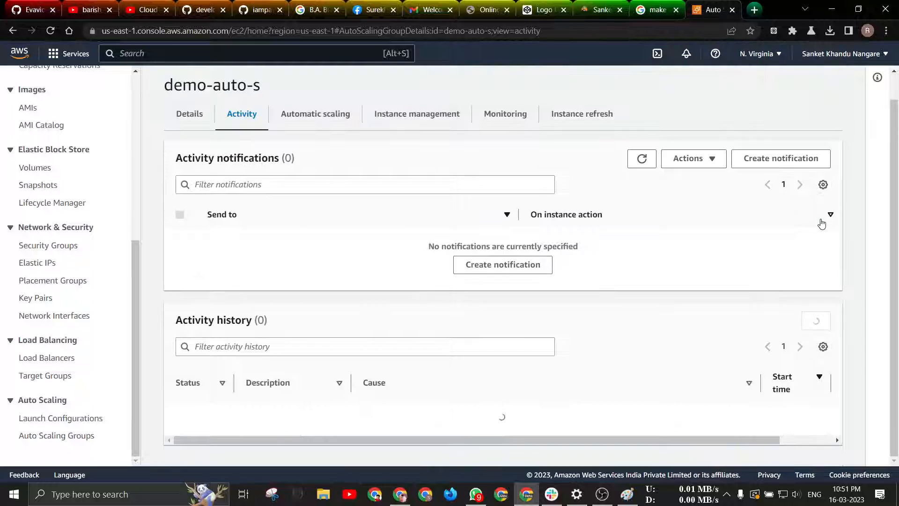
pyautogui.scroll(-2, 820, 224)
pyautogui.click(822, 242)
pyautogui.click(817, 232)
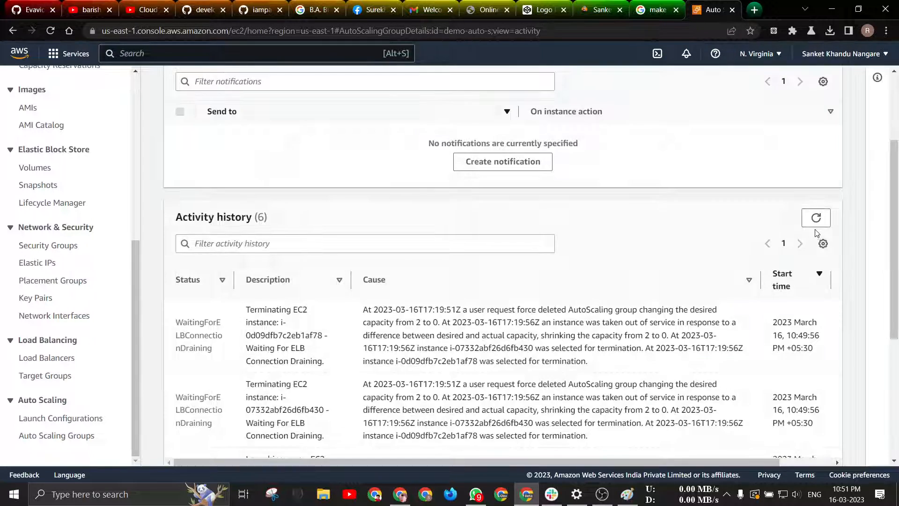
pyautogui.click(816, 218)
pyautogui.scroll(3, 773, 226)
pyautogui.scroll(-6, 452, 220)
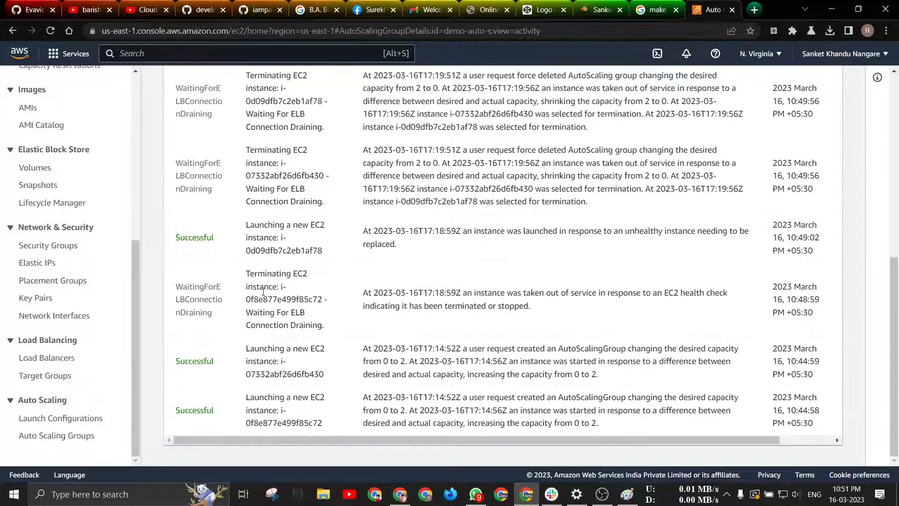
pyautogui.scroll(1, 223, 291)
pyautogui.scroll(3, 223, 292)
# Go back to the instances list and refresh it to see whether the Auto Scaling group's instances are terminating
pyautogui.scroll(6, 57, 262)
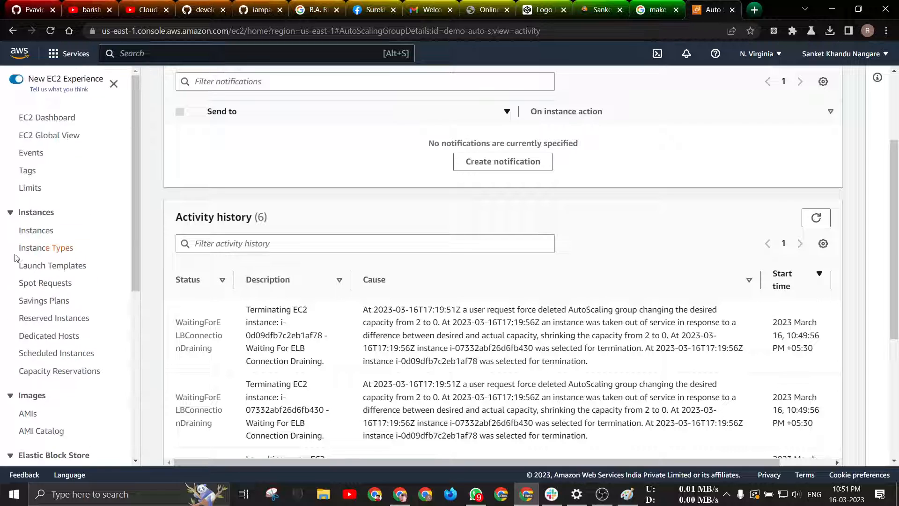
pyautogui.click(36, 231)
pyautogui.click(518, 80)
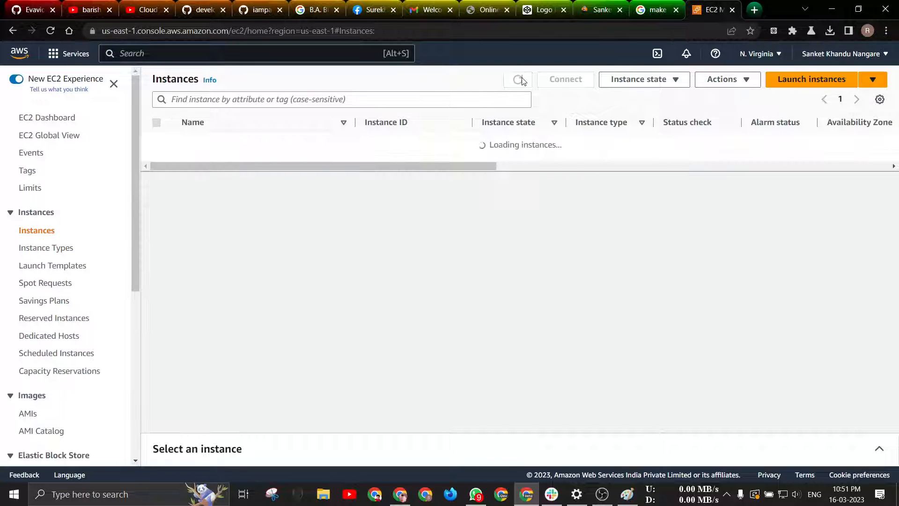
pyautogui.click(518, 80)
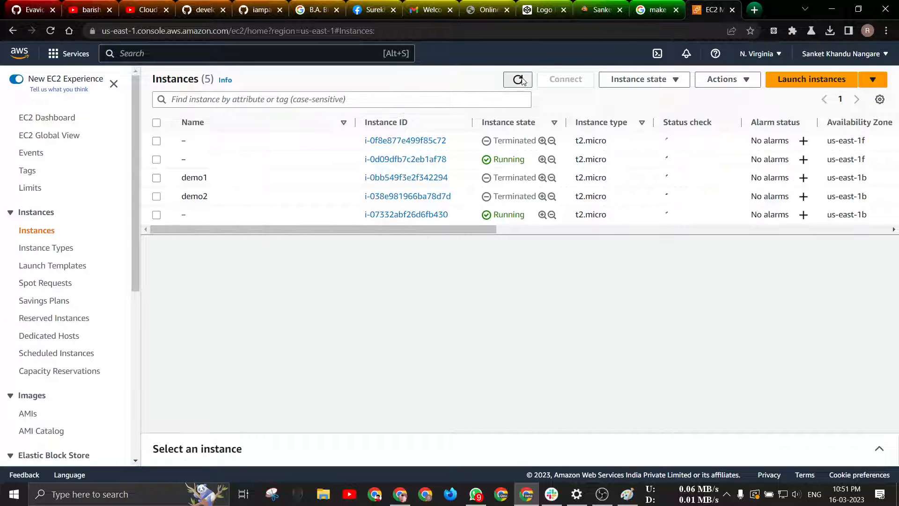
pyautogui.moveTo(470, 232); pyautogui.dragTo(341, 239)
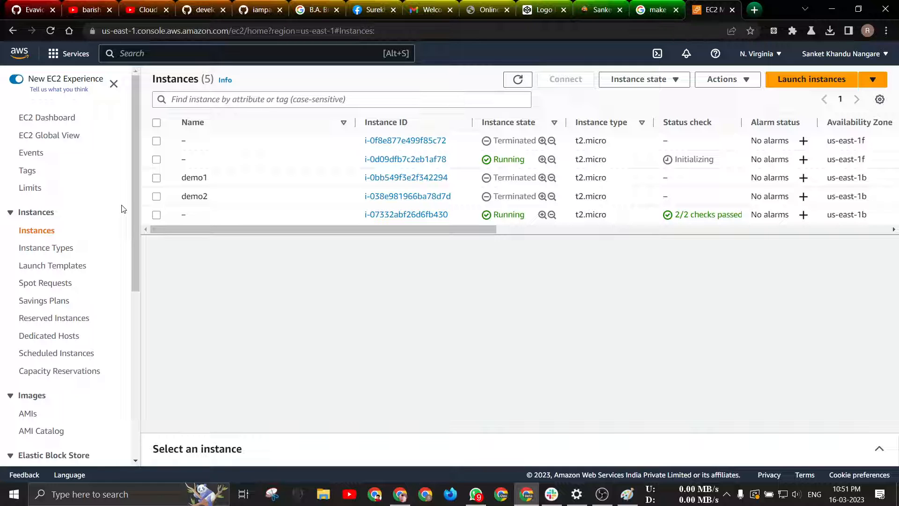
pyautogui.scroll(-6, 123, 208)
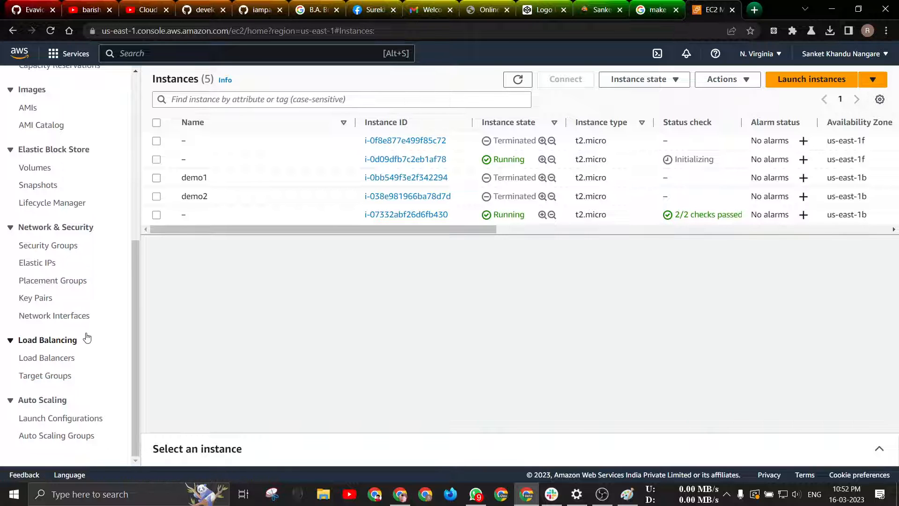
pyautogui.scroll(6, 85, 333)
pyautogui.scroll(-6, 86, 332)
pyautogui.scroll(6, 97, 221)
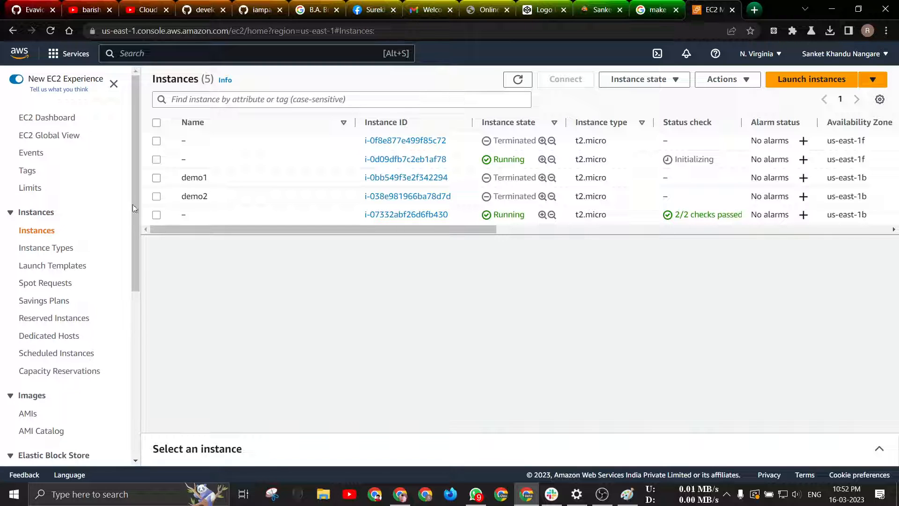
# Refresh the instances list, and check the load balancers and target groups lists for remaining resources
pyautogui.click(524, 78)
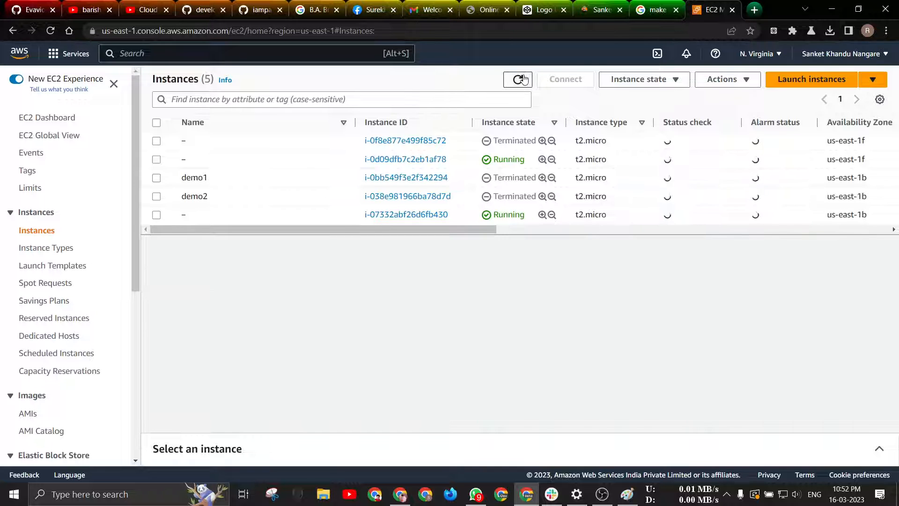
pyautogui.scroll(-5, 58, 239)
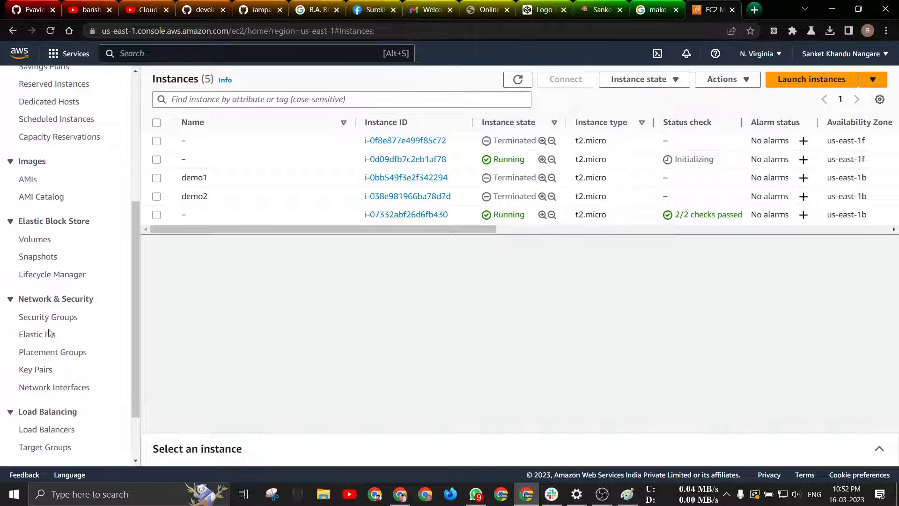
pyautogui.scroll(-2, 50, 333)
pyautogui.click(45, 359)
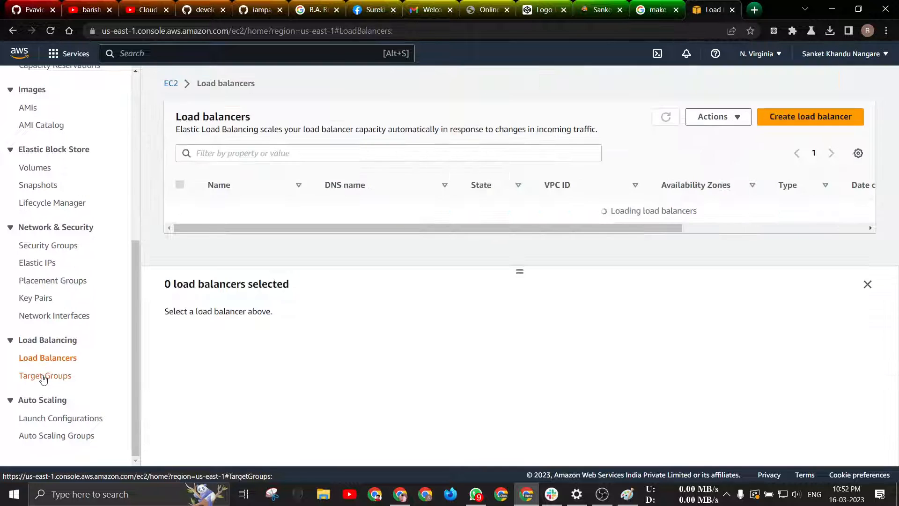
pyautogui.click(44, 377)
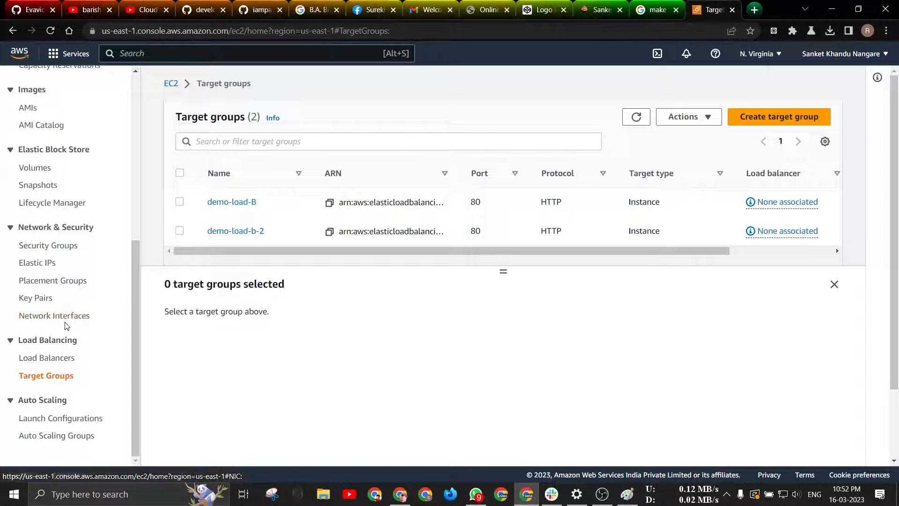
# Recheck the demo-auto-s group's details and activity history, and return to the instances list
pyautogui.click(57, 436)
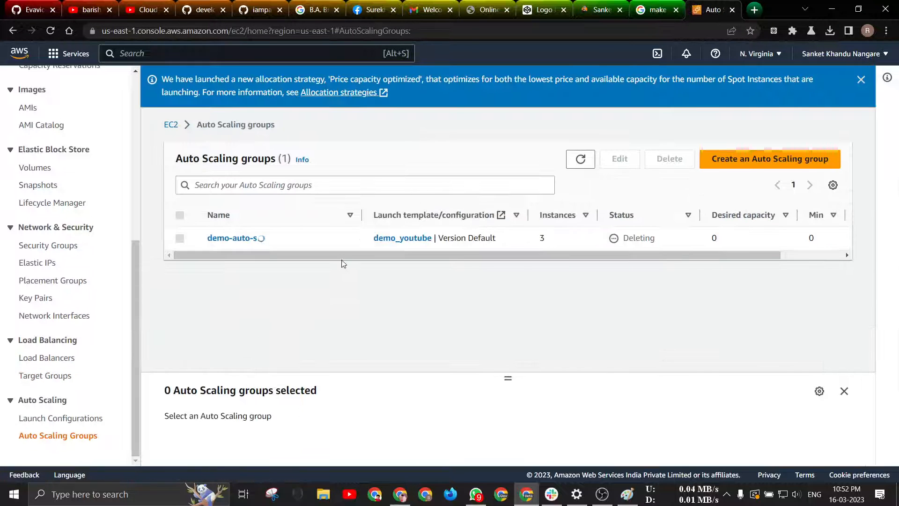
pyautogui.click(238, 239)
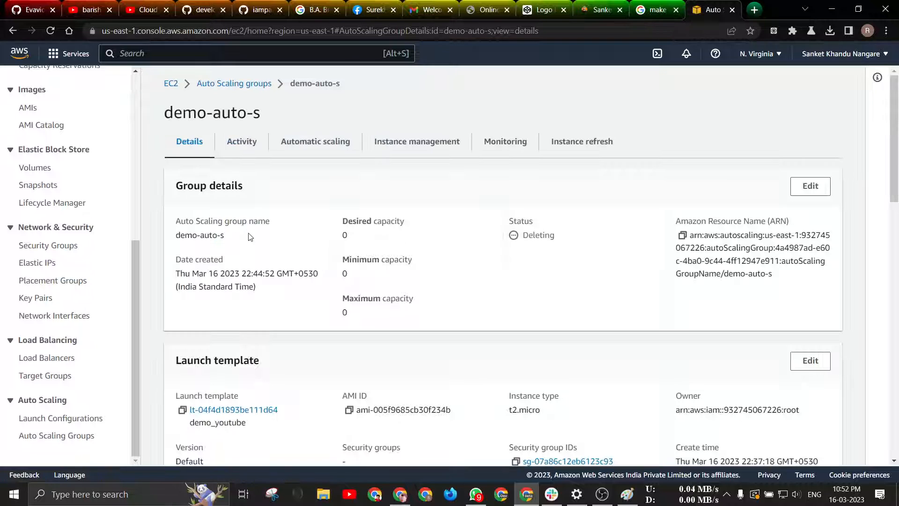
pyautogui.scroll(-3, 272, 220)
pyautogui.scroll(3, 271, 220)
pyautogui.click(242, 142)
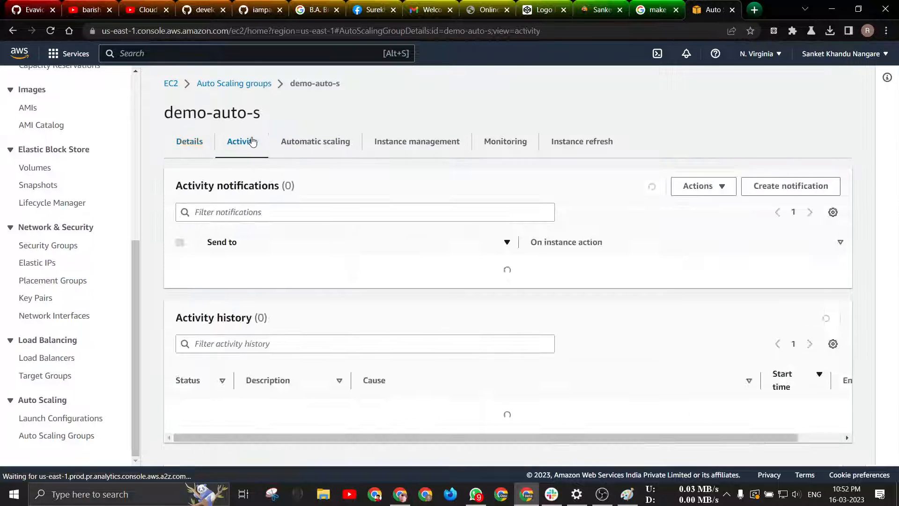
pyautogui.scroll(-5, 356, 268)
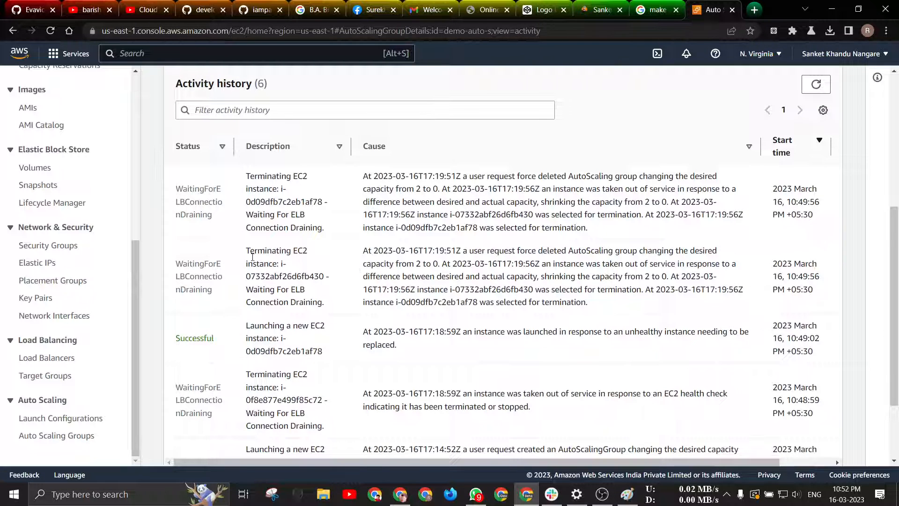
pyautogui.scroll(5, 253, 256)
pyautogui.click(36, 230)
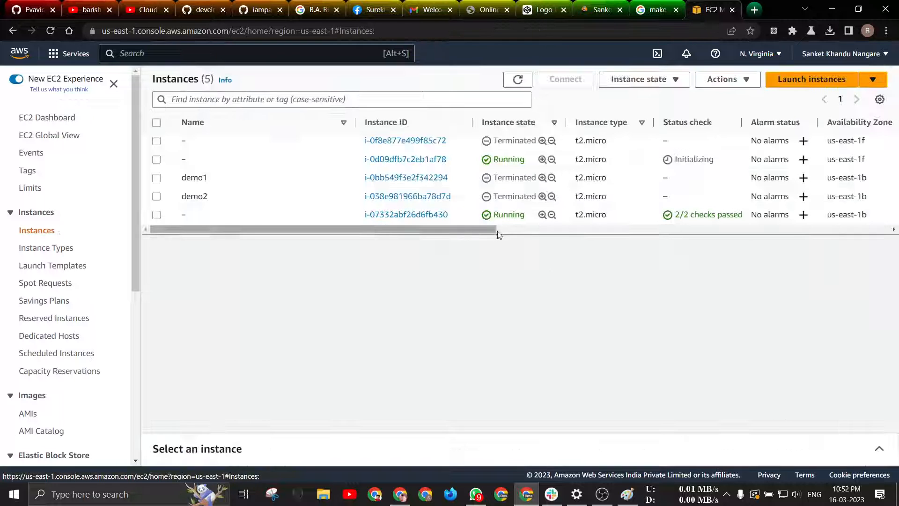